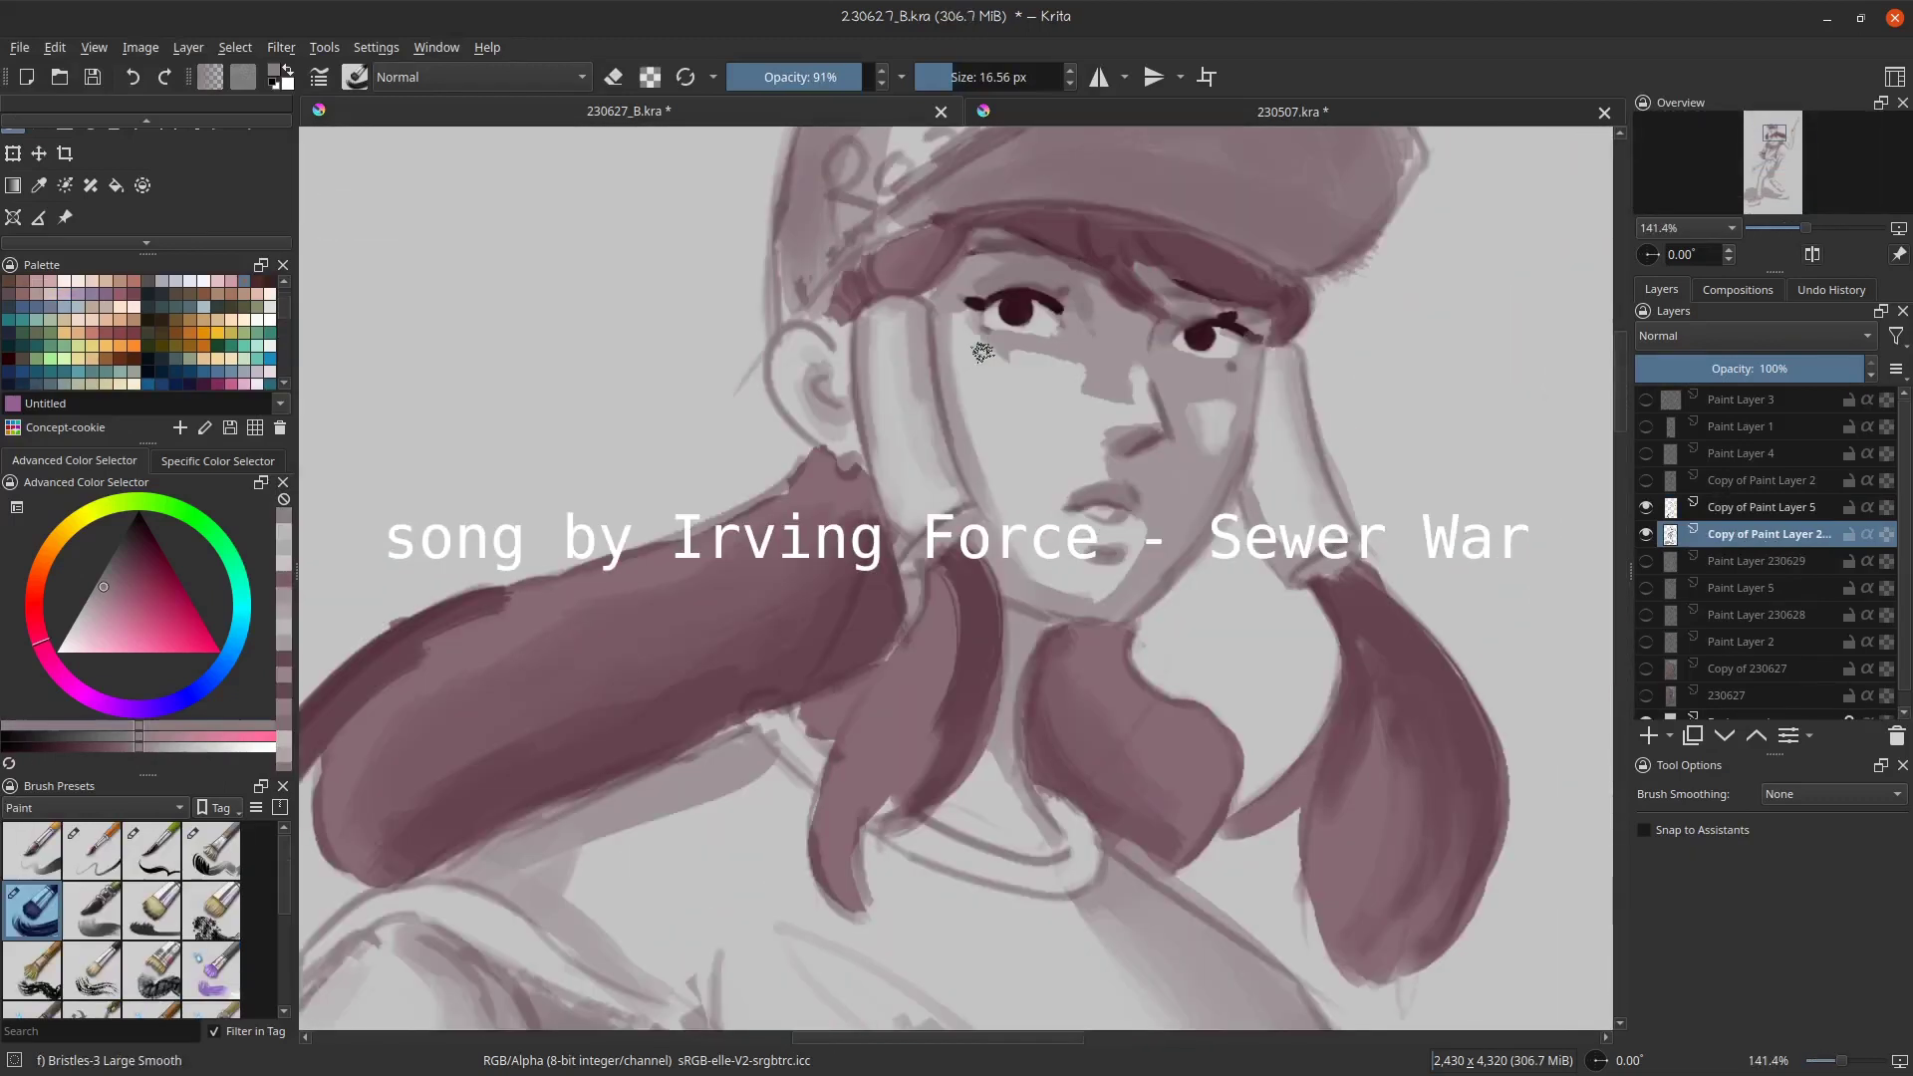
# - Paint soft shading strokes along the edge of the side flap beside the face, redoing the first attempt
pyautogui.moveTo(983, 352); pyautogui.dragTo(974, 352)
pyautogui.moveTo(932, 315); pyautogui.dragTo(954, 458)
pyautogui.hotkey('ctrl', 'z')
pyautogui.moveTo(948, 383); pyautogui.dragTo(970, 498)
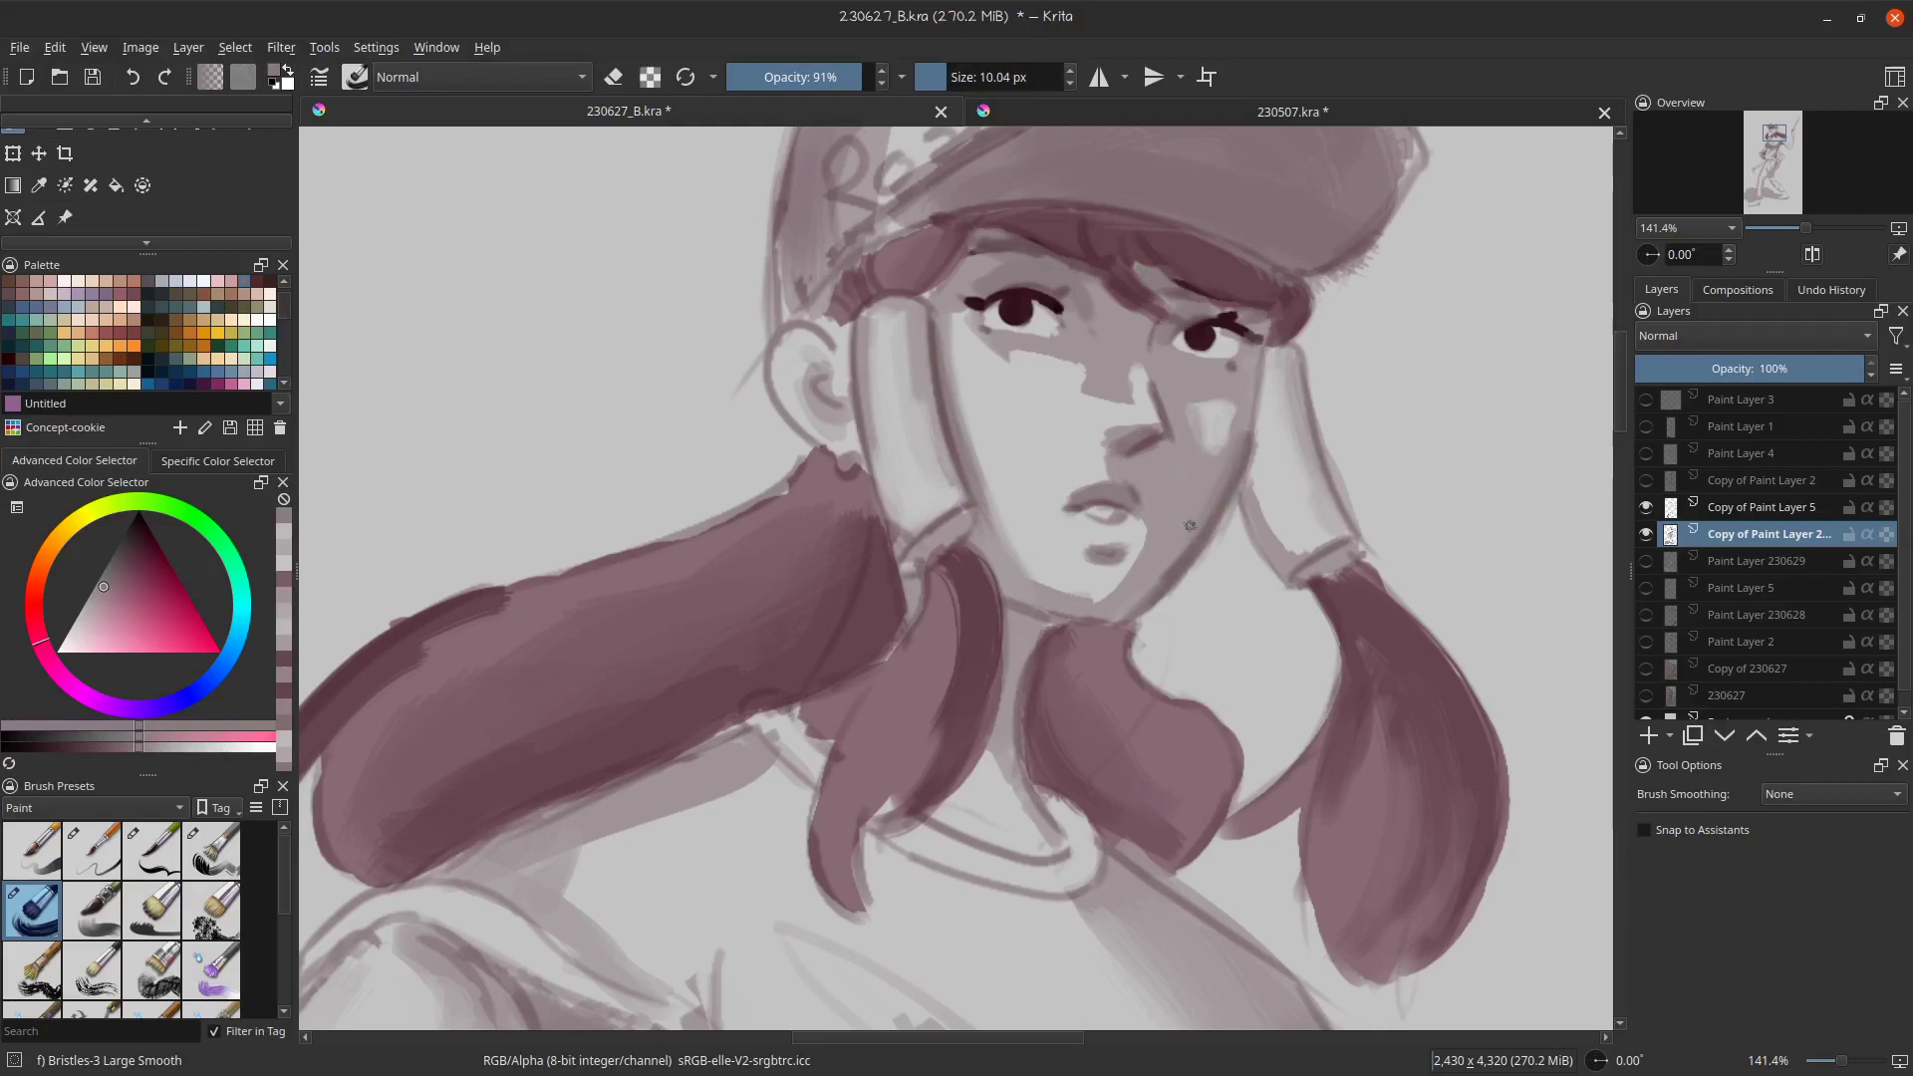
# - Sample the dark eye colour and refine the outer lash and corner of the eye nearest the visible ear
pyautogui.keyDown('ctrl'); pyautogui.click(1227, 326); pyautogui.keyUp('ctrl')
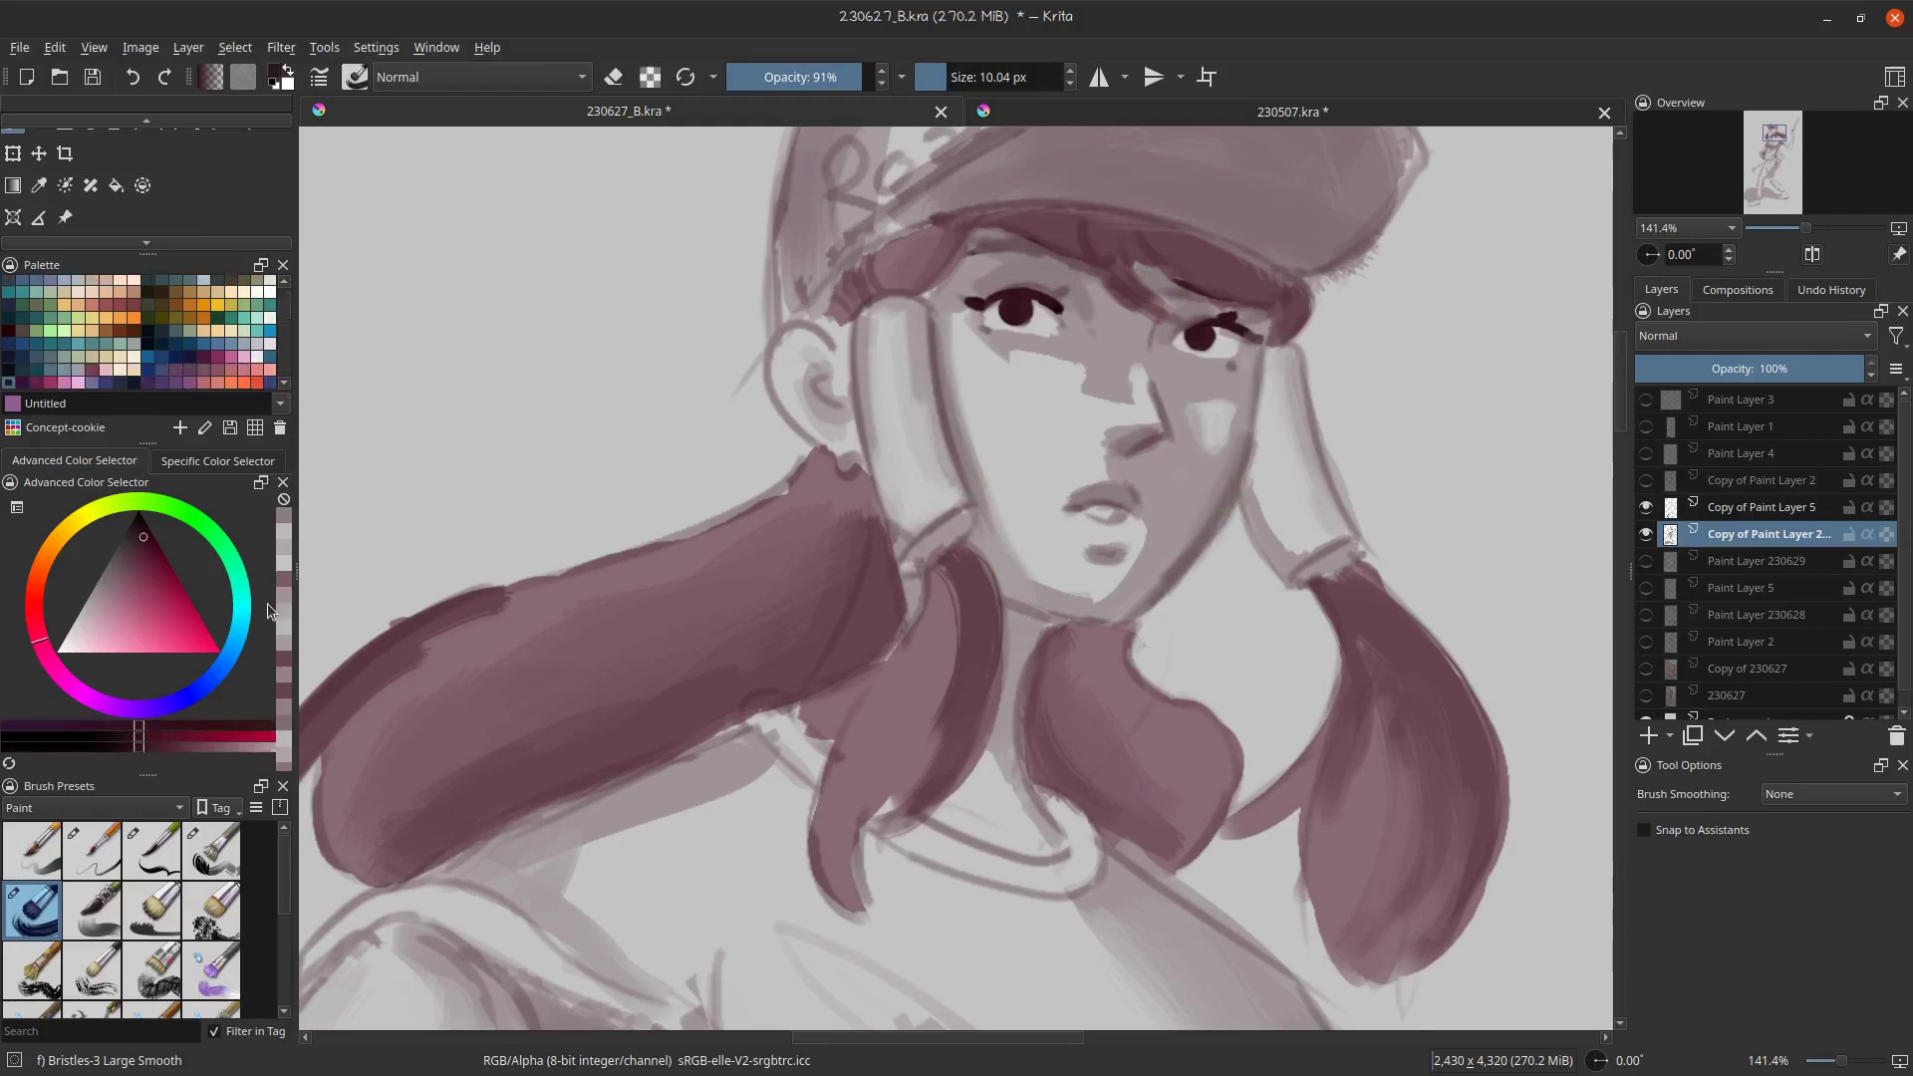
pyautogui.scroll(3, 946, 352)
pyautogui.moveTo(946, 351)
pyautogui.mouseDown()
pyautogui.moveTo(462, 637)
pyautogui.moveTo(650, 590)
pyautogui.mouseUp()
pyautogui.moveTo(782, 436)
pyautogui.mouseDown()
pyautogui.moveTo(763, 435)
pyautogui.moveTo(764, 462)
pyautogui.mouseUp()
pyautogui.keyDown('ctrl'); pyautogui.click(768, 449); pyautogui.keyUp('ctrl')
pyautogui.moveTo(750, 459); pyautogui.dragTo(805, 432)
# - Set the opacity of the layer Copy of Paint Layer 5 to 33% and reselect the painting layer beneath it
pyautogui.click(1763, 506)
pyautogui.click(1711, 370)
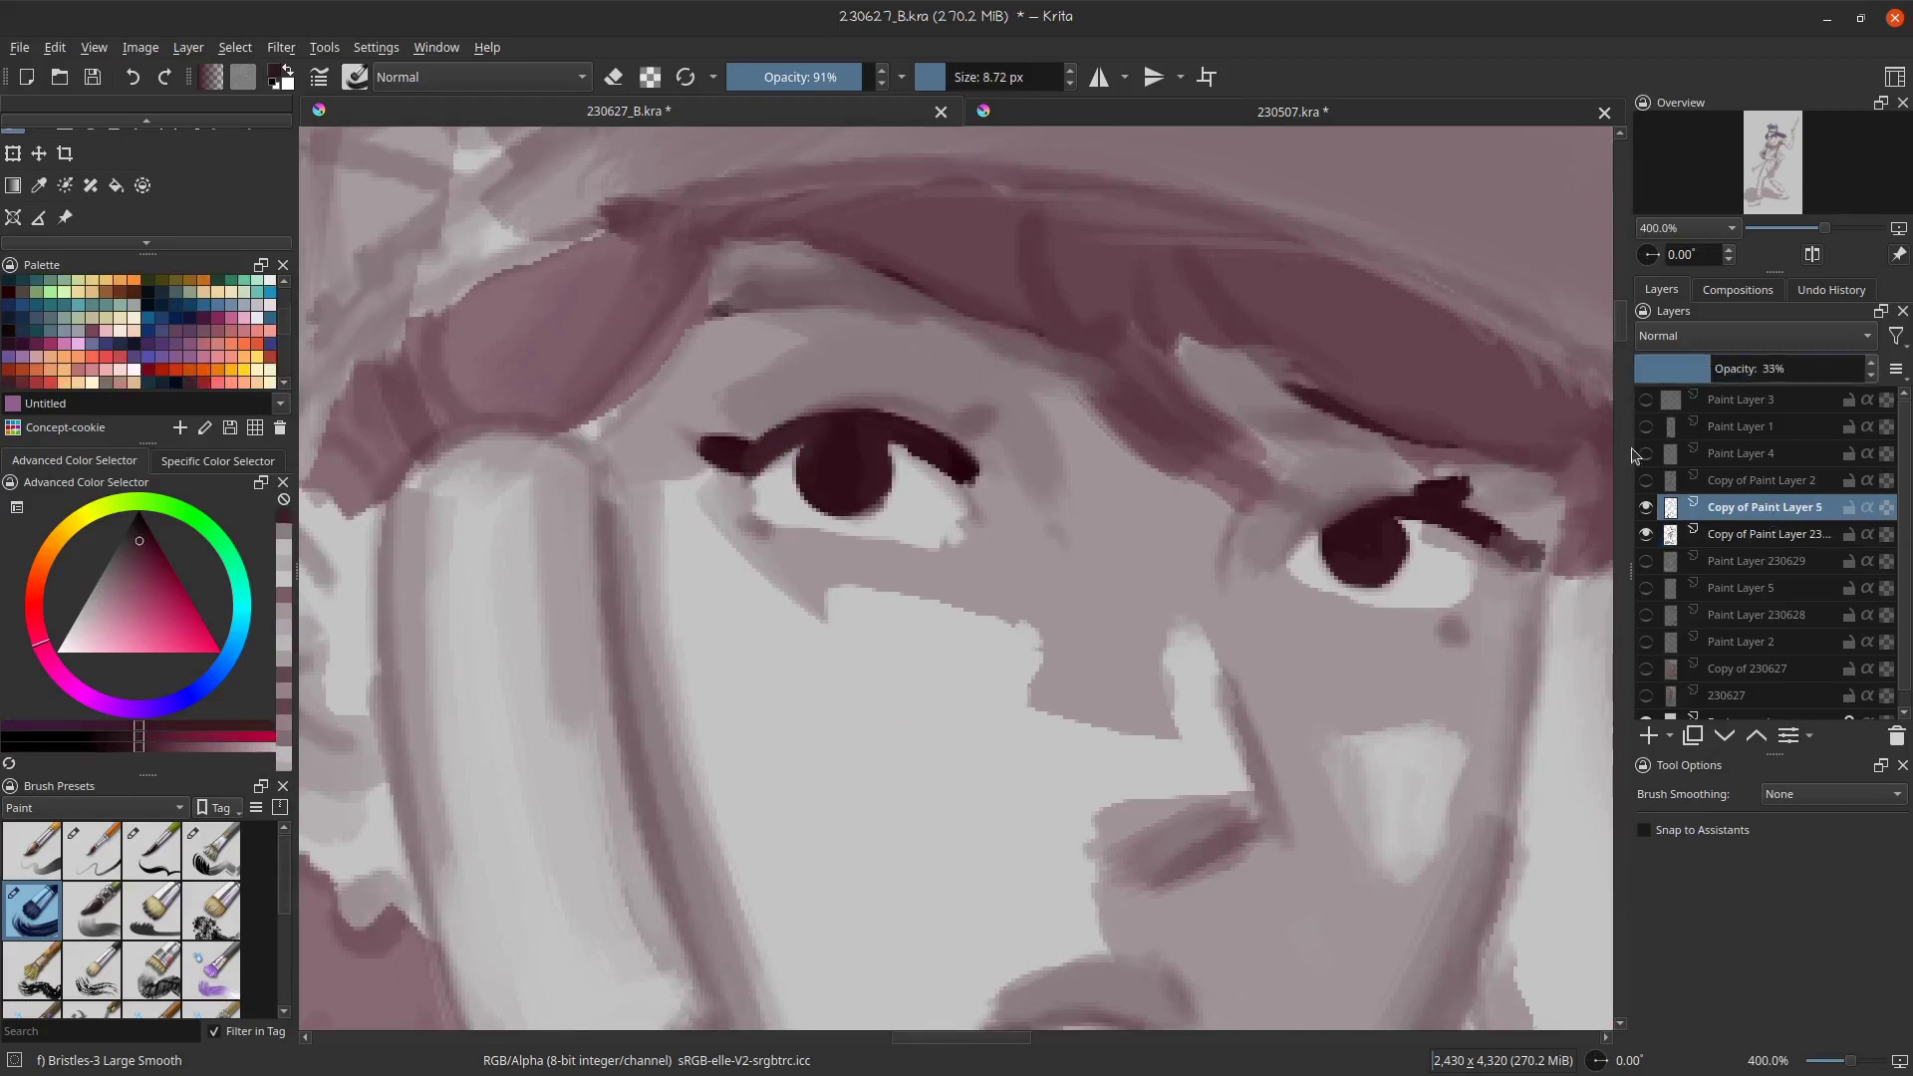
pyautogui.click(1692, 544)
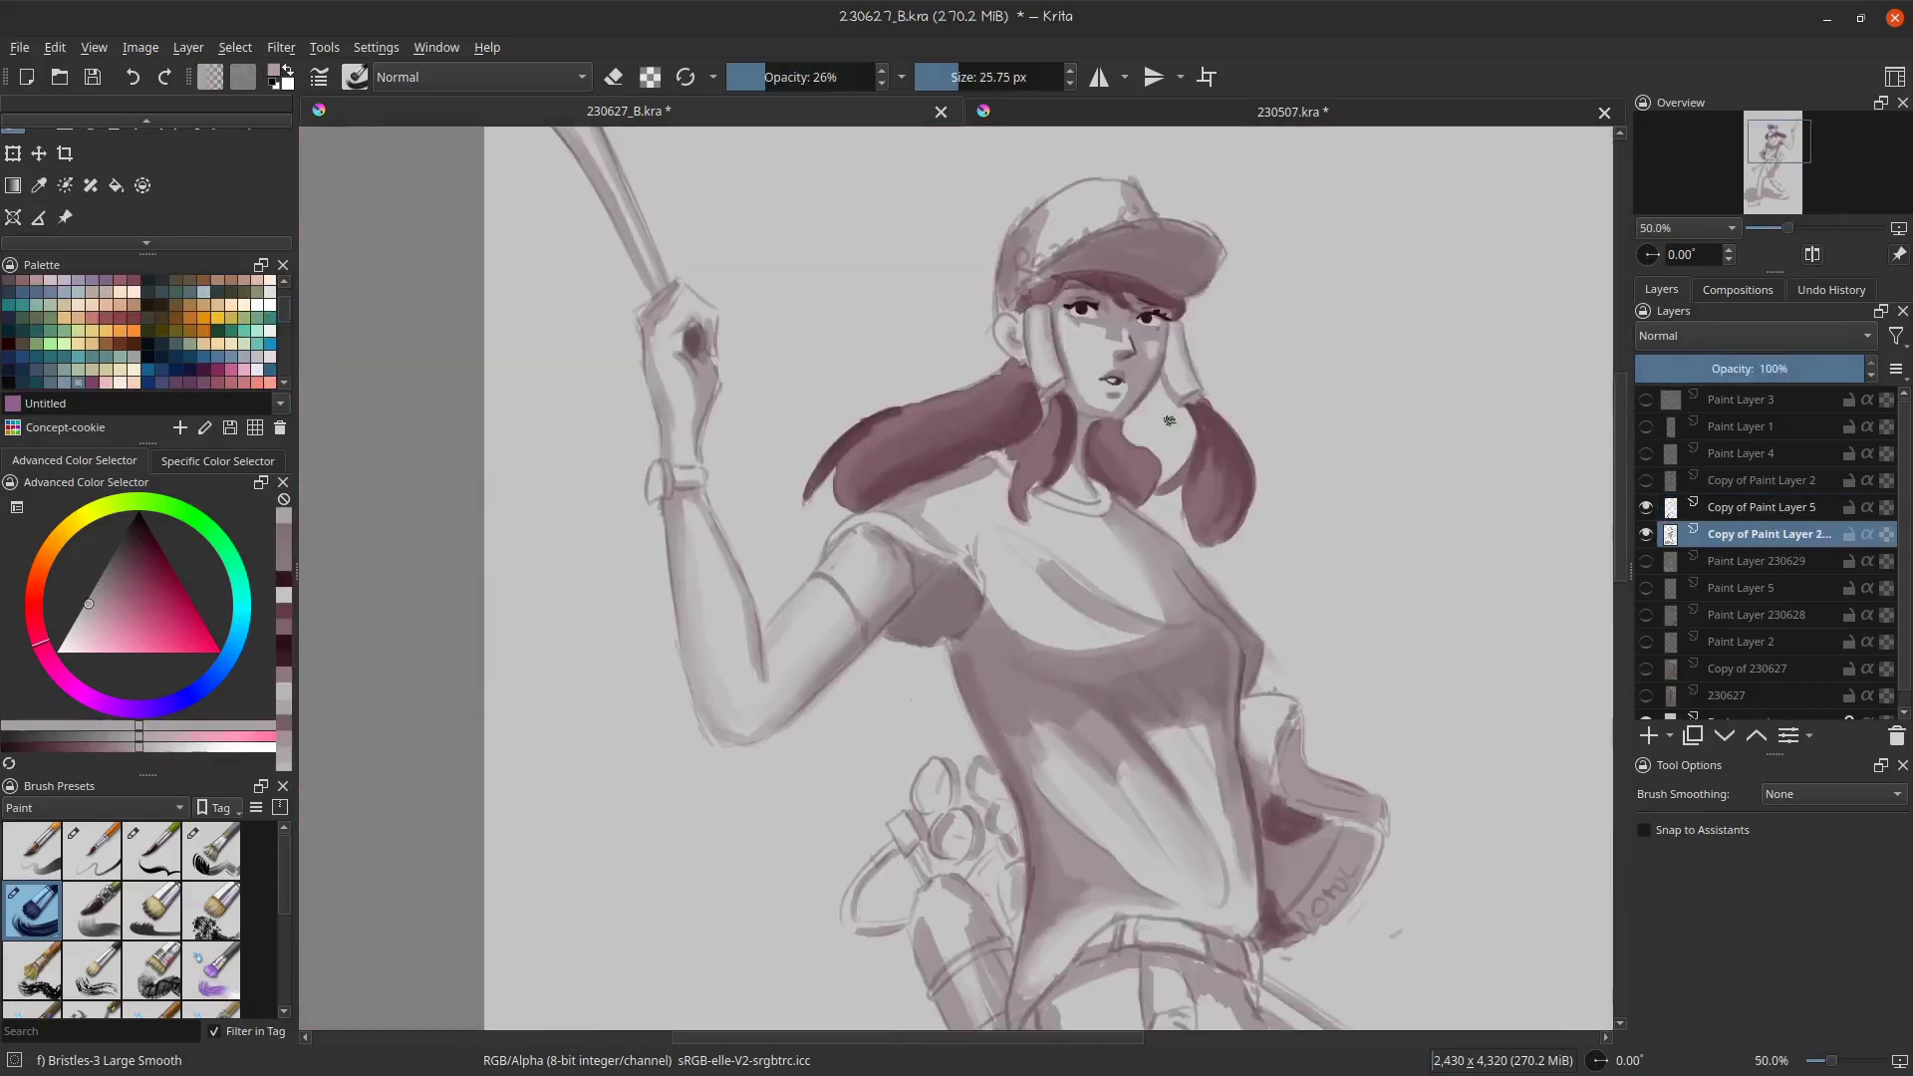
# - Shade the ear and the side of the cap with sampled mauve tones at 26% brush opacity
pyautogui.scroll(2, 1046, 286)
pyautogui.moveTo(1046, 286); pyautogui.dragTo(1044, 319)
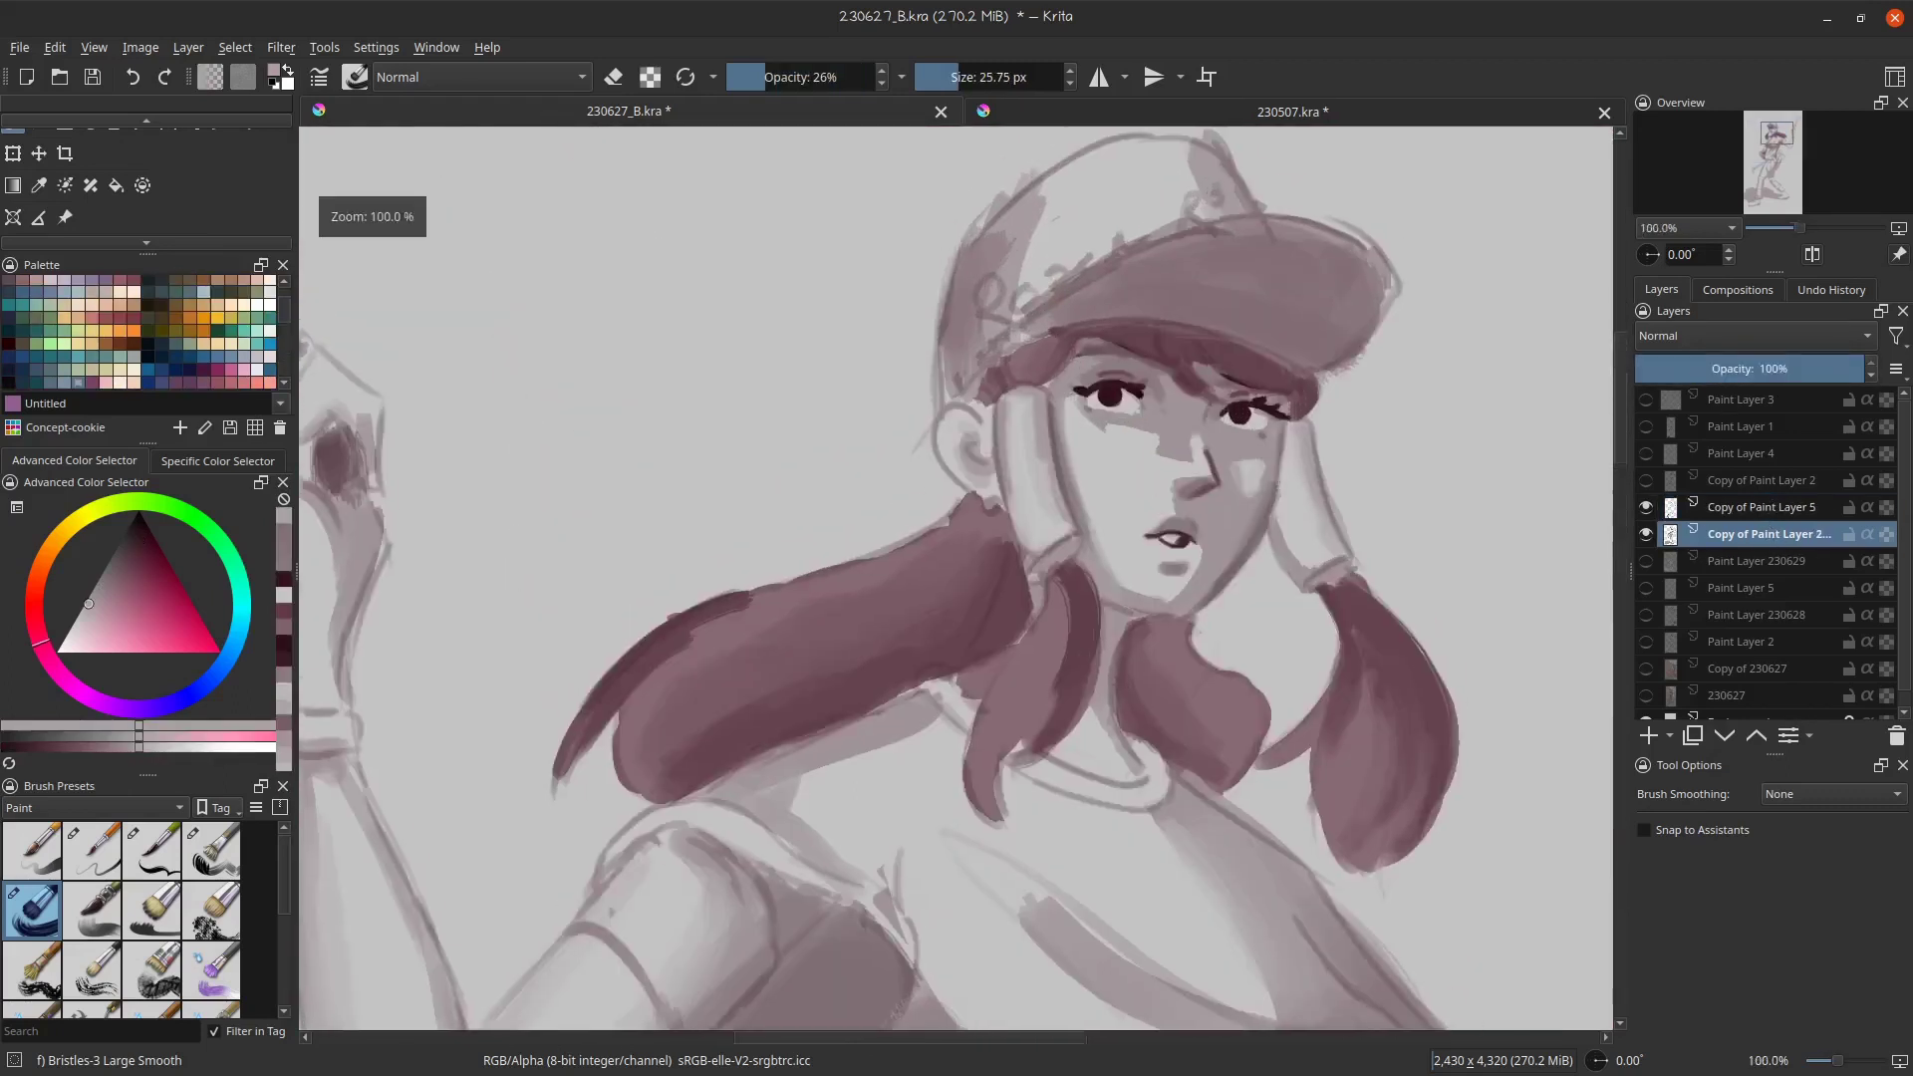
pyautogui.keyDown('ctrl'); pyautogui.click(977, 464); pyautogui.keyUp('ctrl')
pyautogui.moveTo(979, 470); pyautogui.dragTo(970, 449)
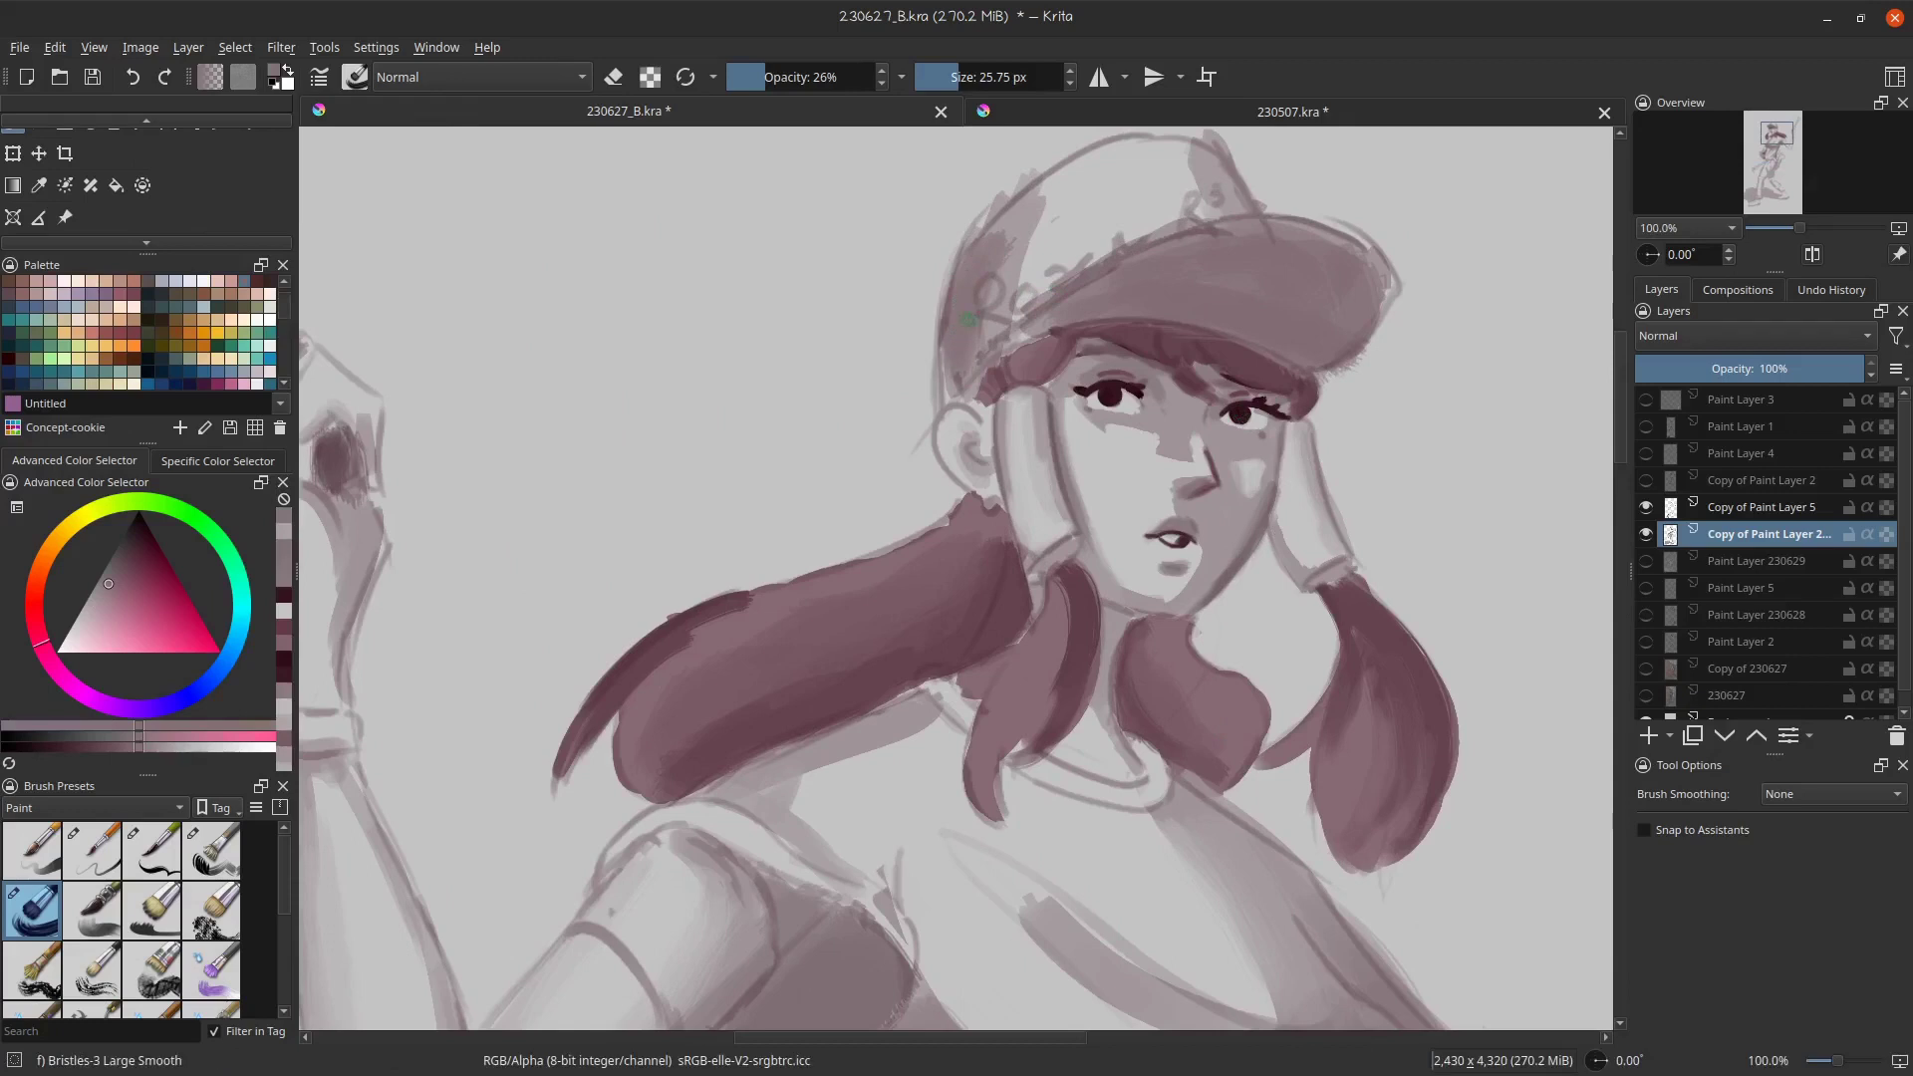
pyautogui.keyDown('ctrl'); pyautogui.click(1009, 423); pyautogui.keyUp('ctrl')
pyautogui.moveTo(1043, 230)
pyautogui.mouseDown()
pyautogui.moveTo(1014, 275)
pyautogui.moveTo(1036, 212)
pyautogui.mouseUp()
# - Set the brush opacity to 58% and deepen the dark thigh patch with tones sampled from it
pyautogui.click(810, 76)
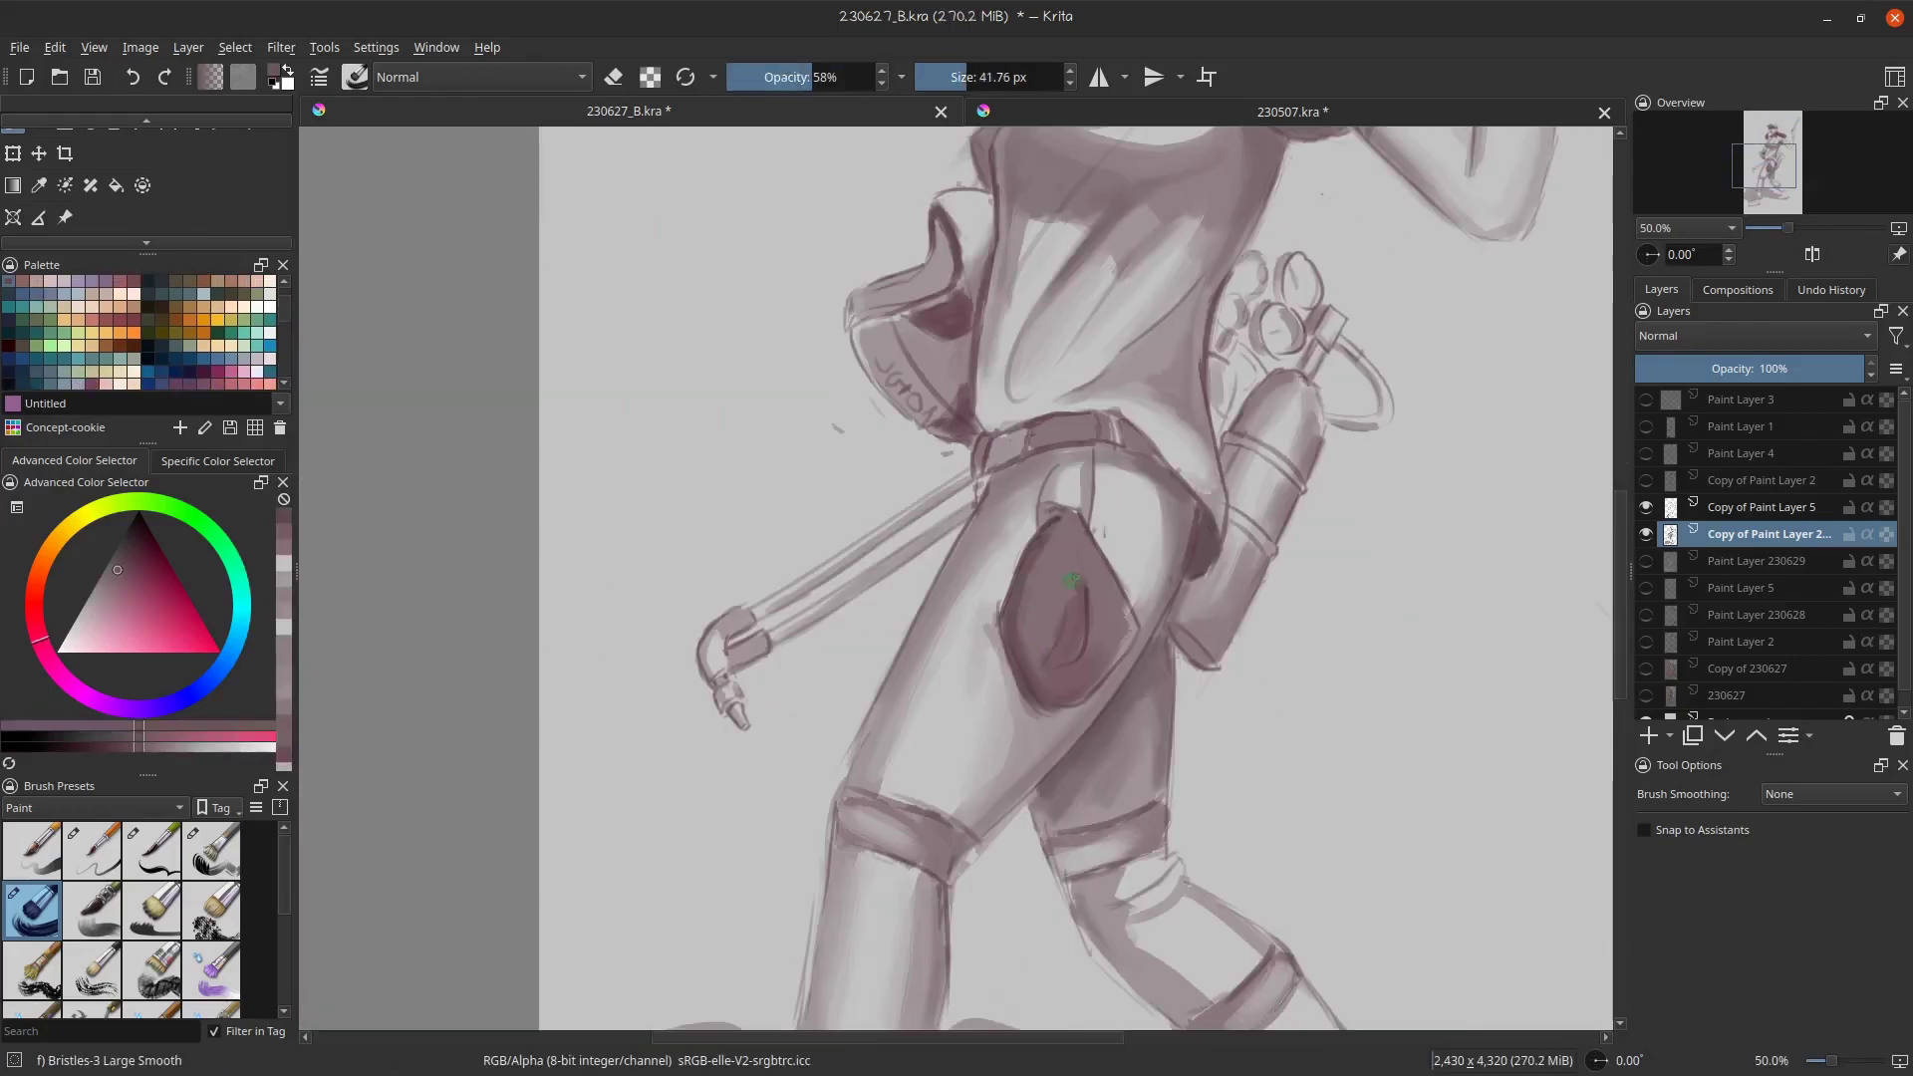
pyautogui.keyDown('ctrl'); pyautogui.click(1039, 548); pyautogui.keyUp('ctrl')
pyautogui.moveTo(1052, 544)
pyautogui.mouseDown()
pyautogui.moveTo(1030, 588)
pyautogui.moveTo(1061, 594)
pyautogui.mouseUp()
pyautogui.keyDown('ctrl'); pyautogui.click(1005, 616); pyautogui.keyUp('ctrl')
pyautogui.keyDown('ctrl'); pyautogui.click(1089, 648); pyautogui.keyUp('ctrl')
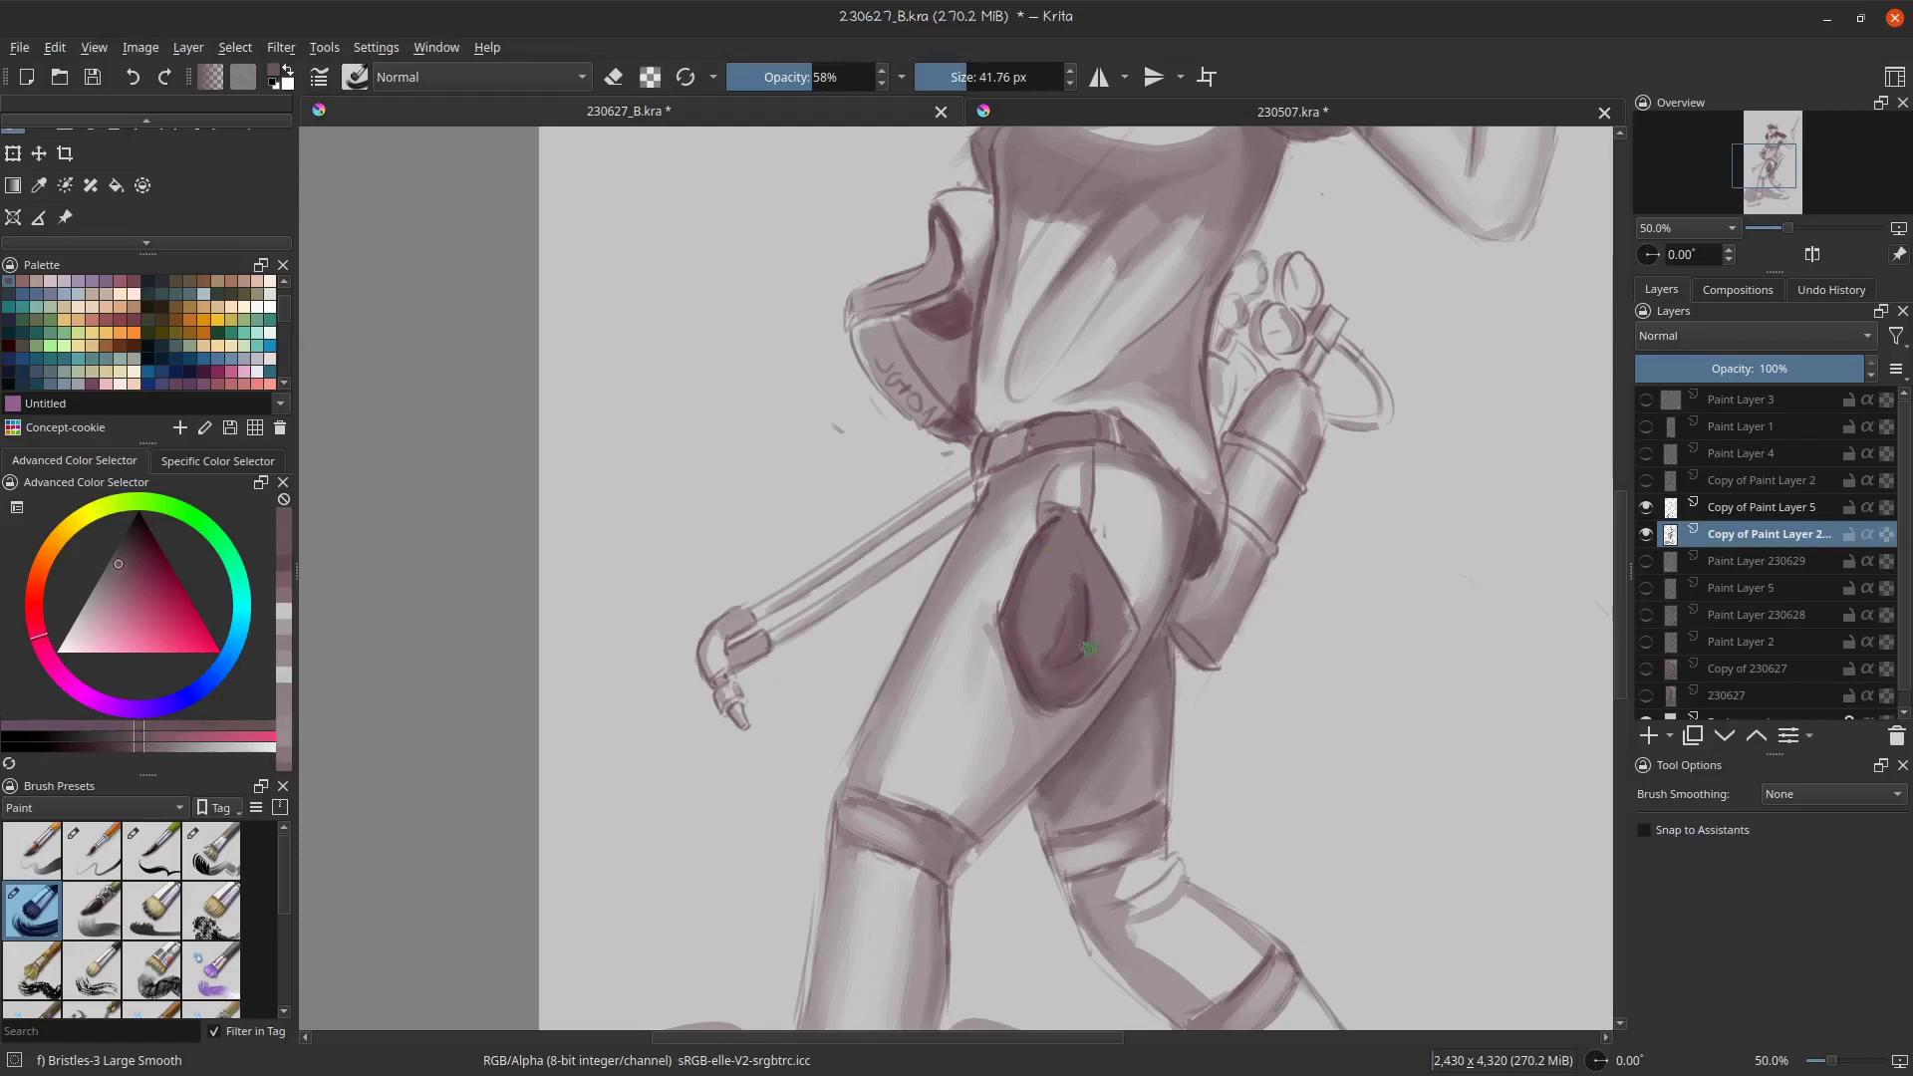
pyautogui.scroll(-3, 1061, 574)
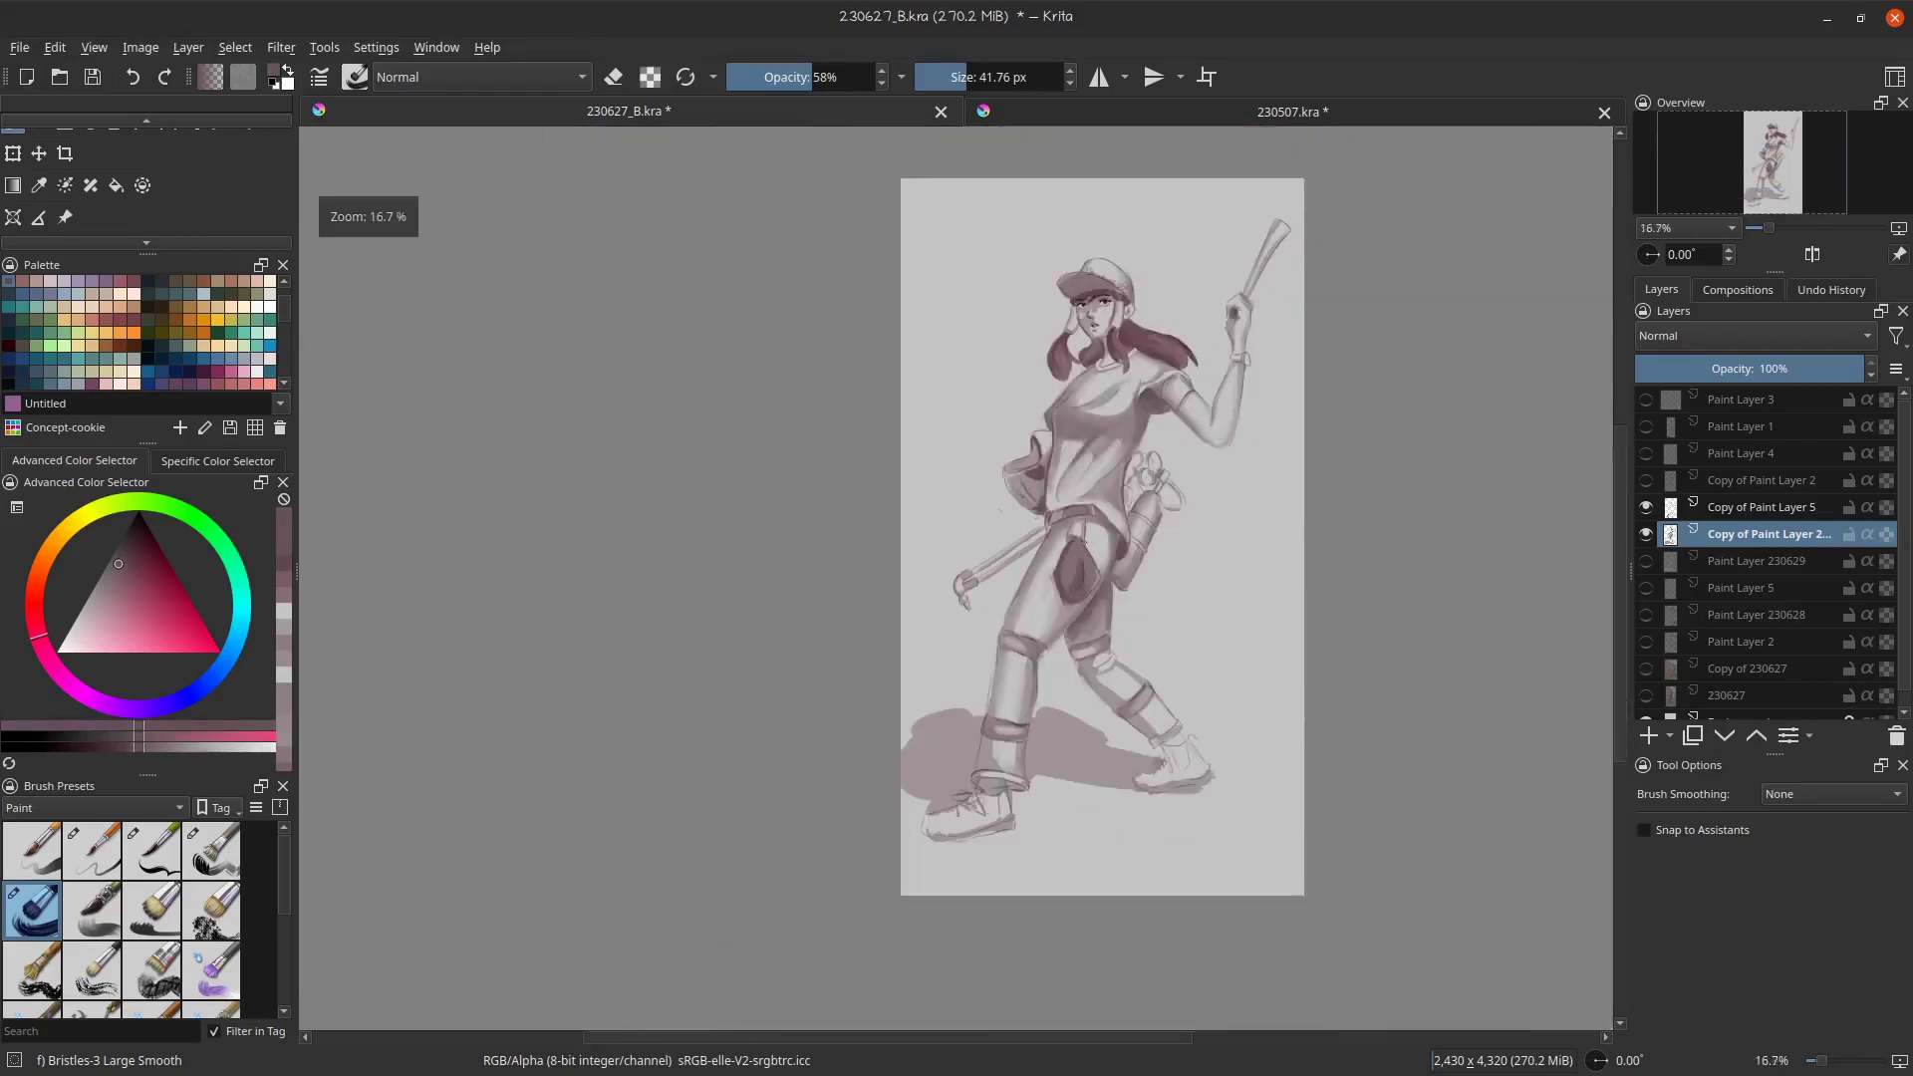
# - Shade the outer side of the front thigh with a tone sampled from the raised arm's elbow
pyautogui.scroll(3, 981, 823)
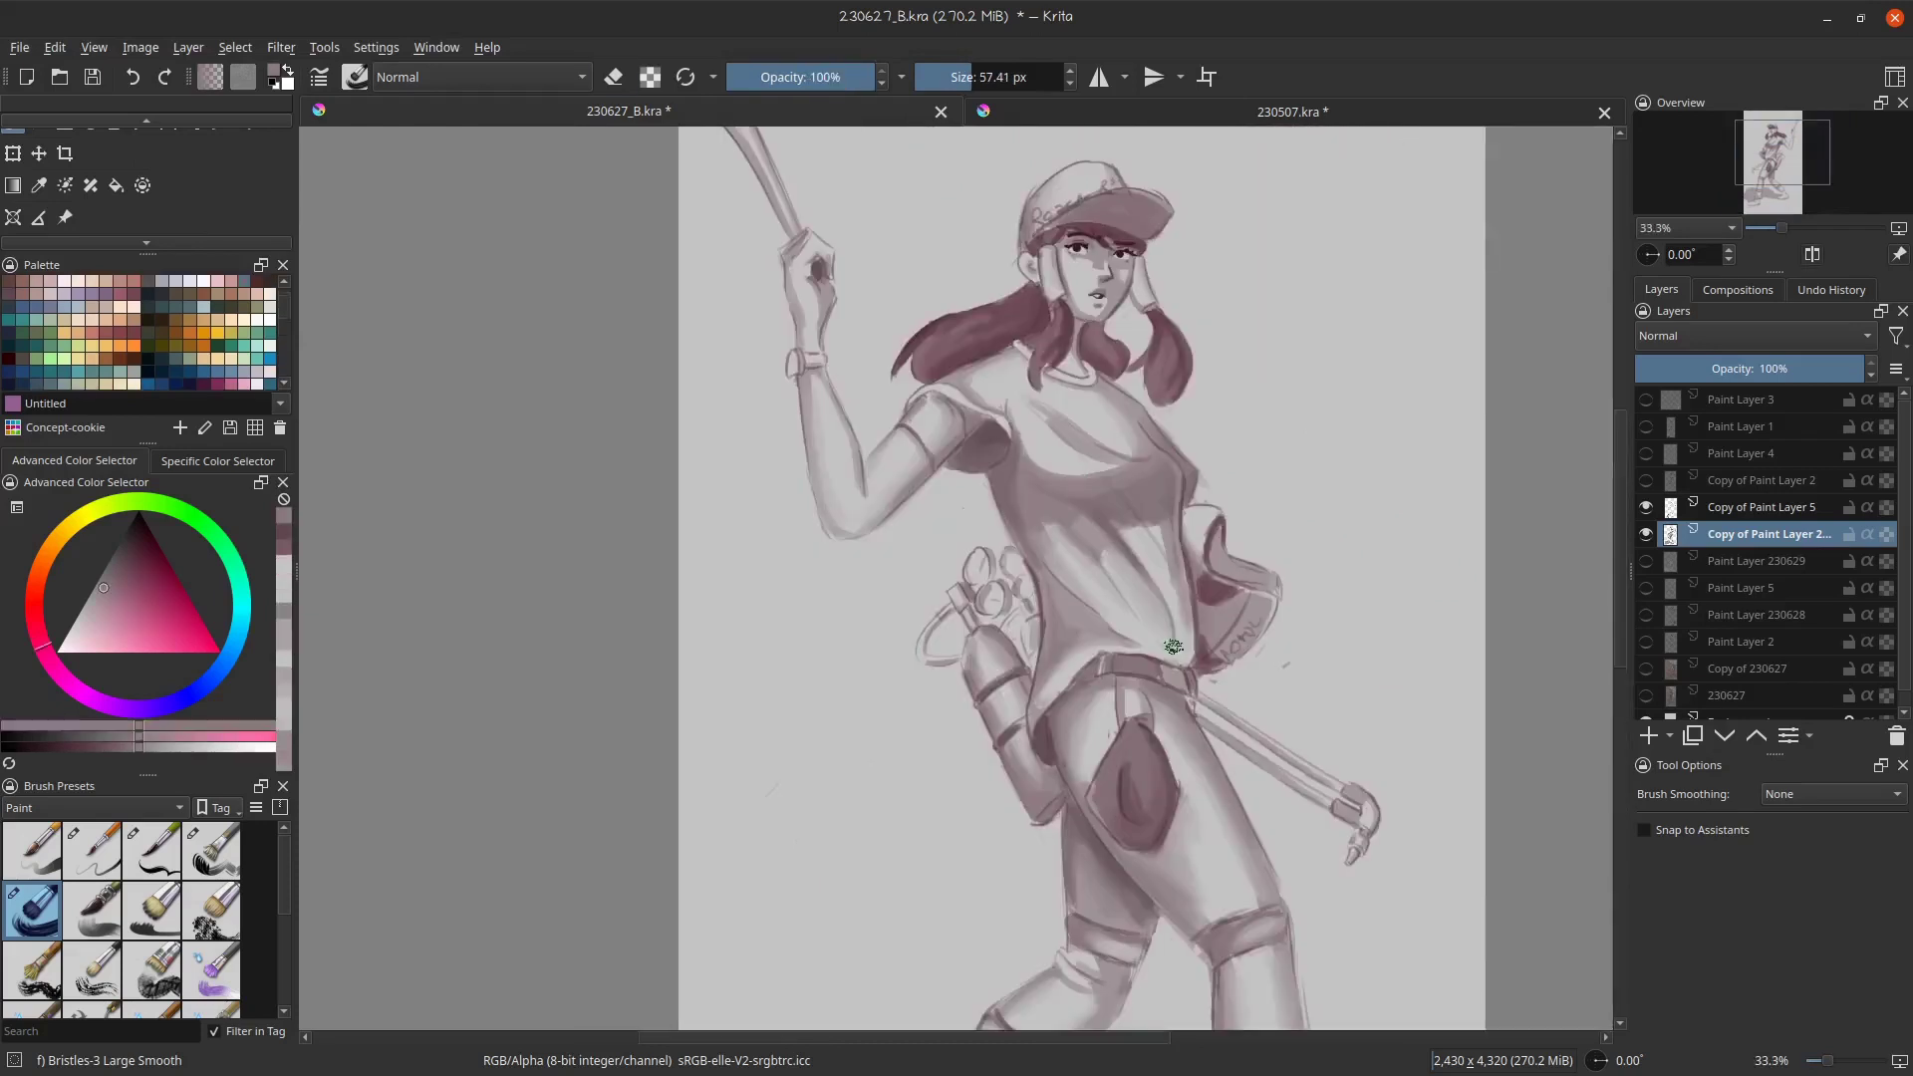
pyautogui.scroll(-1, 1163, 638)
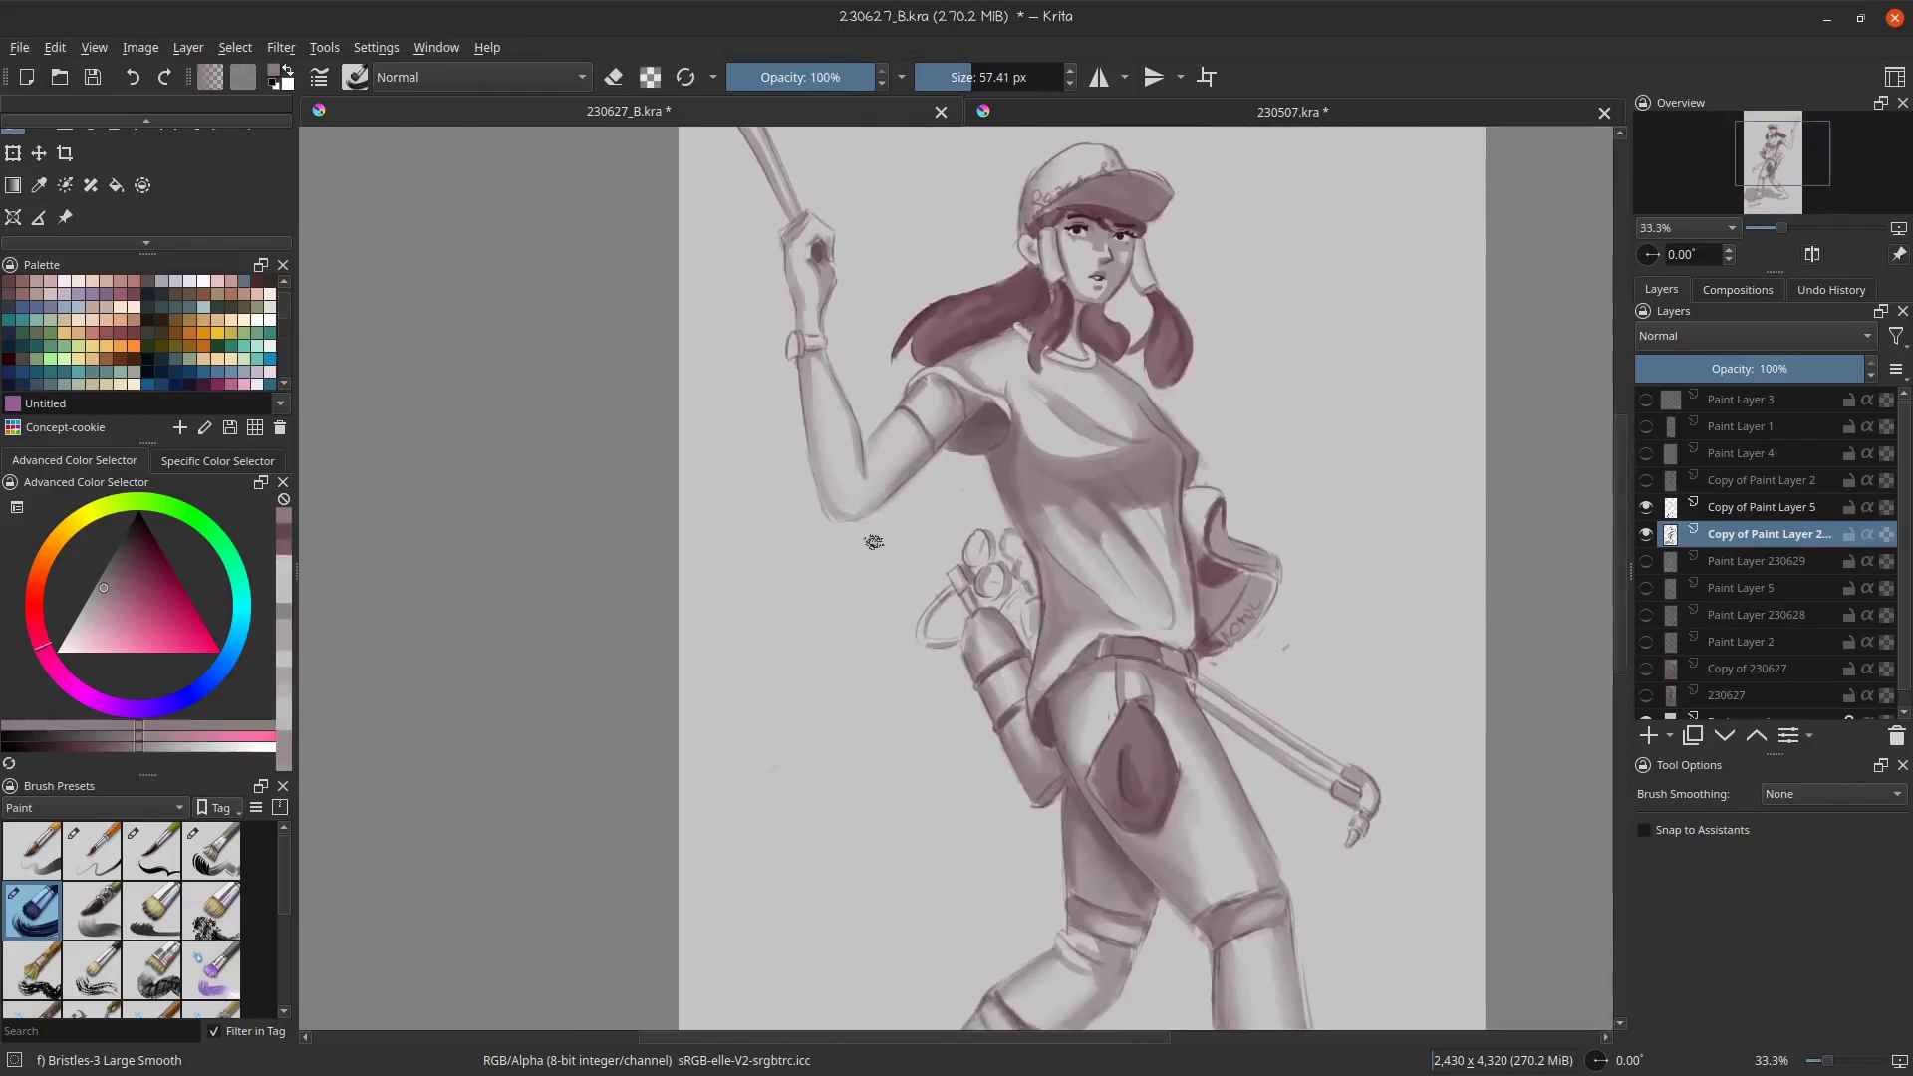
pyautogui.keyDown('ctrl'); pyautogui.click(842, 510); pyautogui.keyUp('ctrl')
pyautogui.moveTo(1257, 798); pyautogui.dragTo(1248, 754)
# - Reduce the brush size to 51.82 px and shade the gas cylinder on her back with sampled tones
pyautogui.scroll(2, 1218, 698)
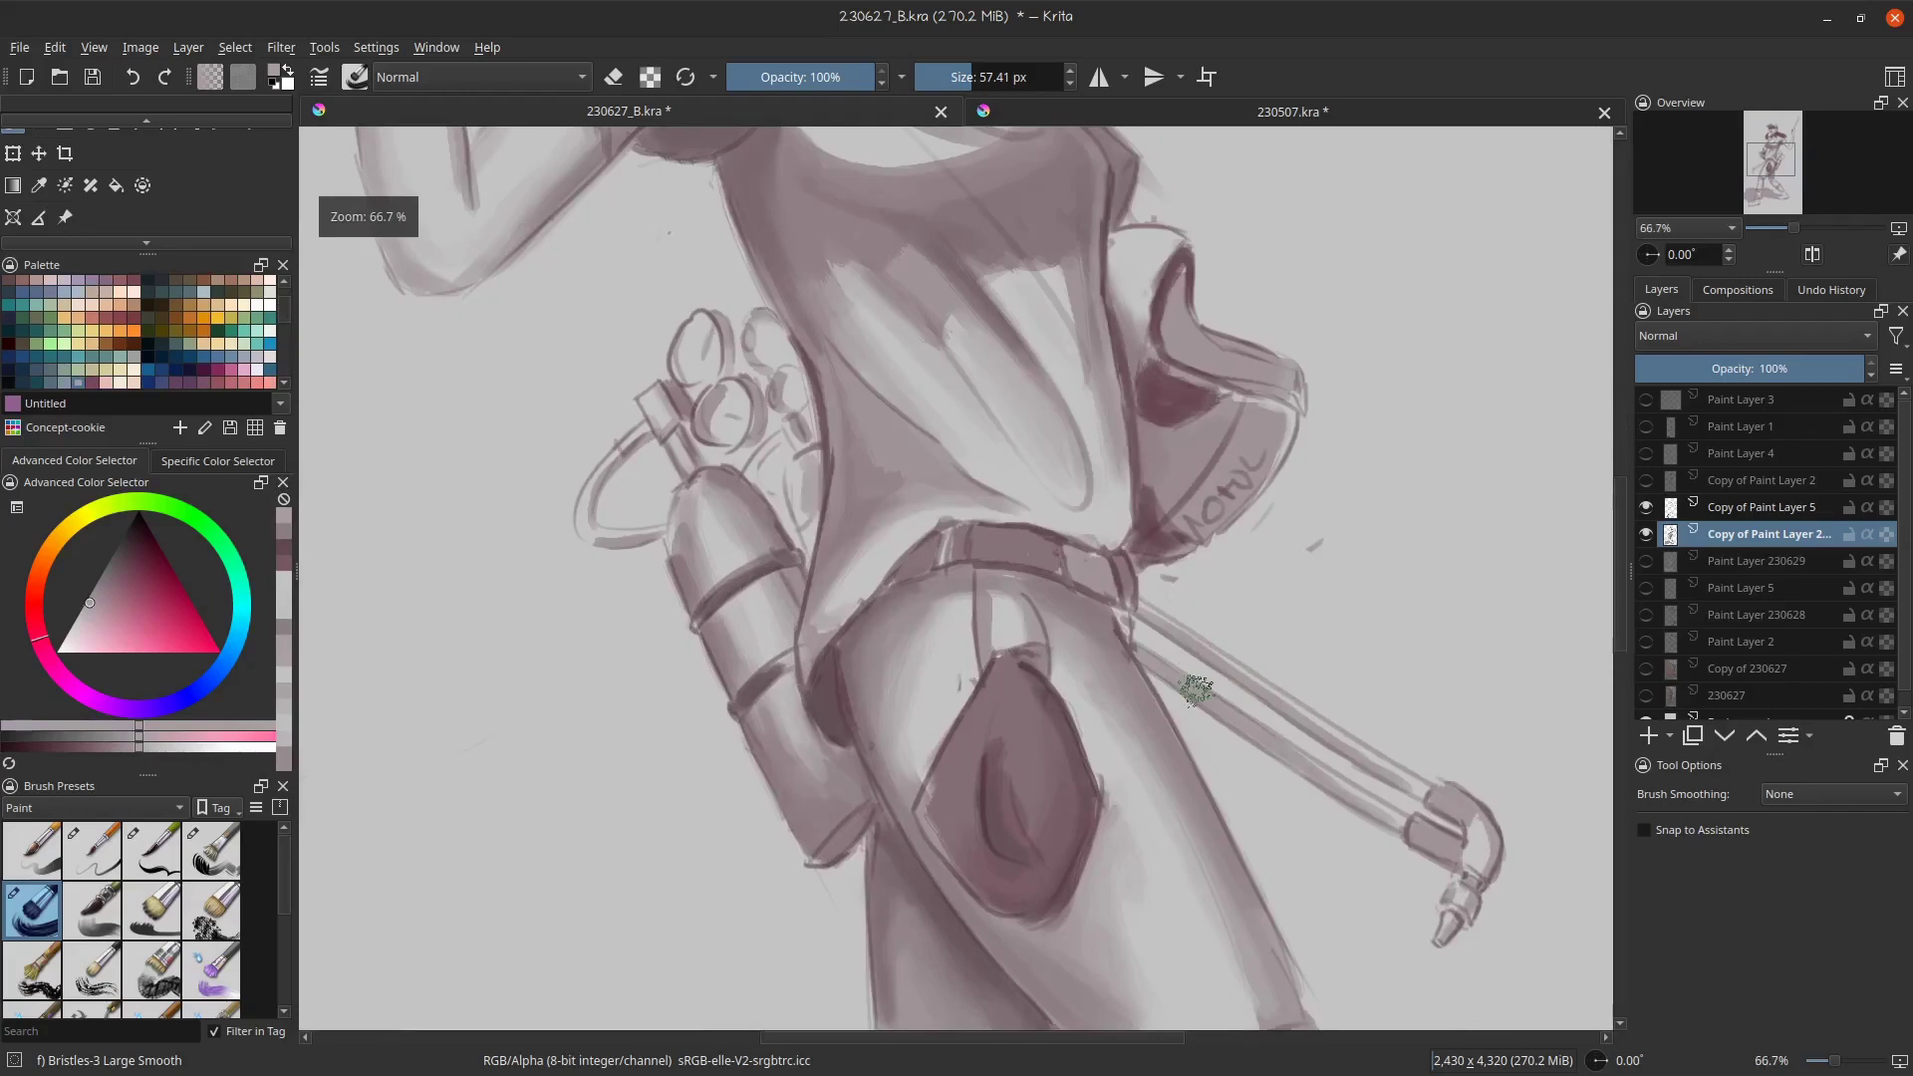
pyautogui.press('[')
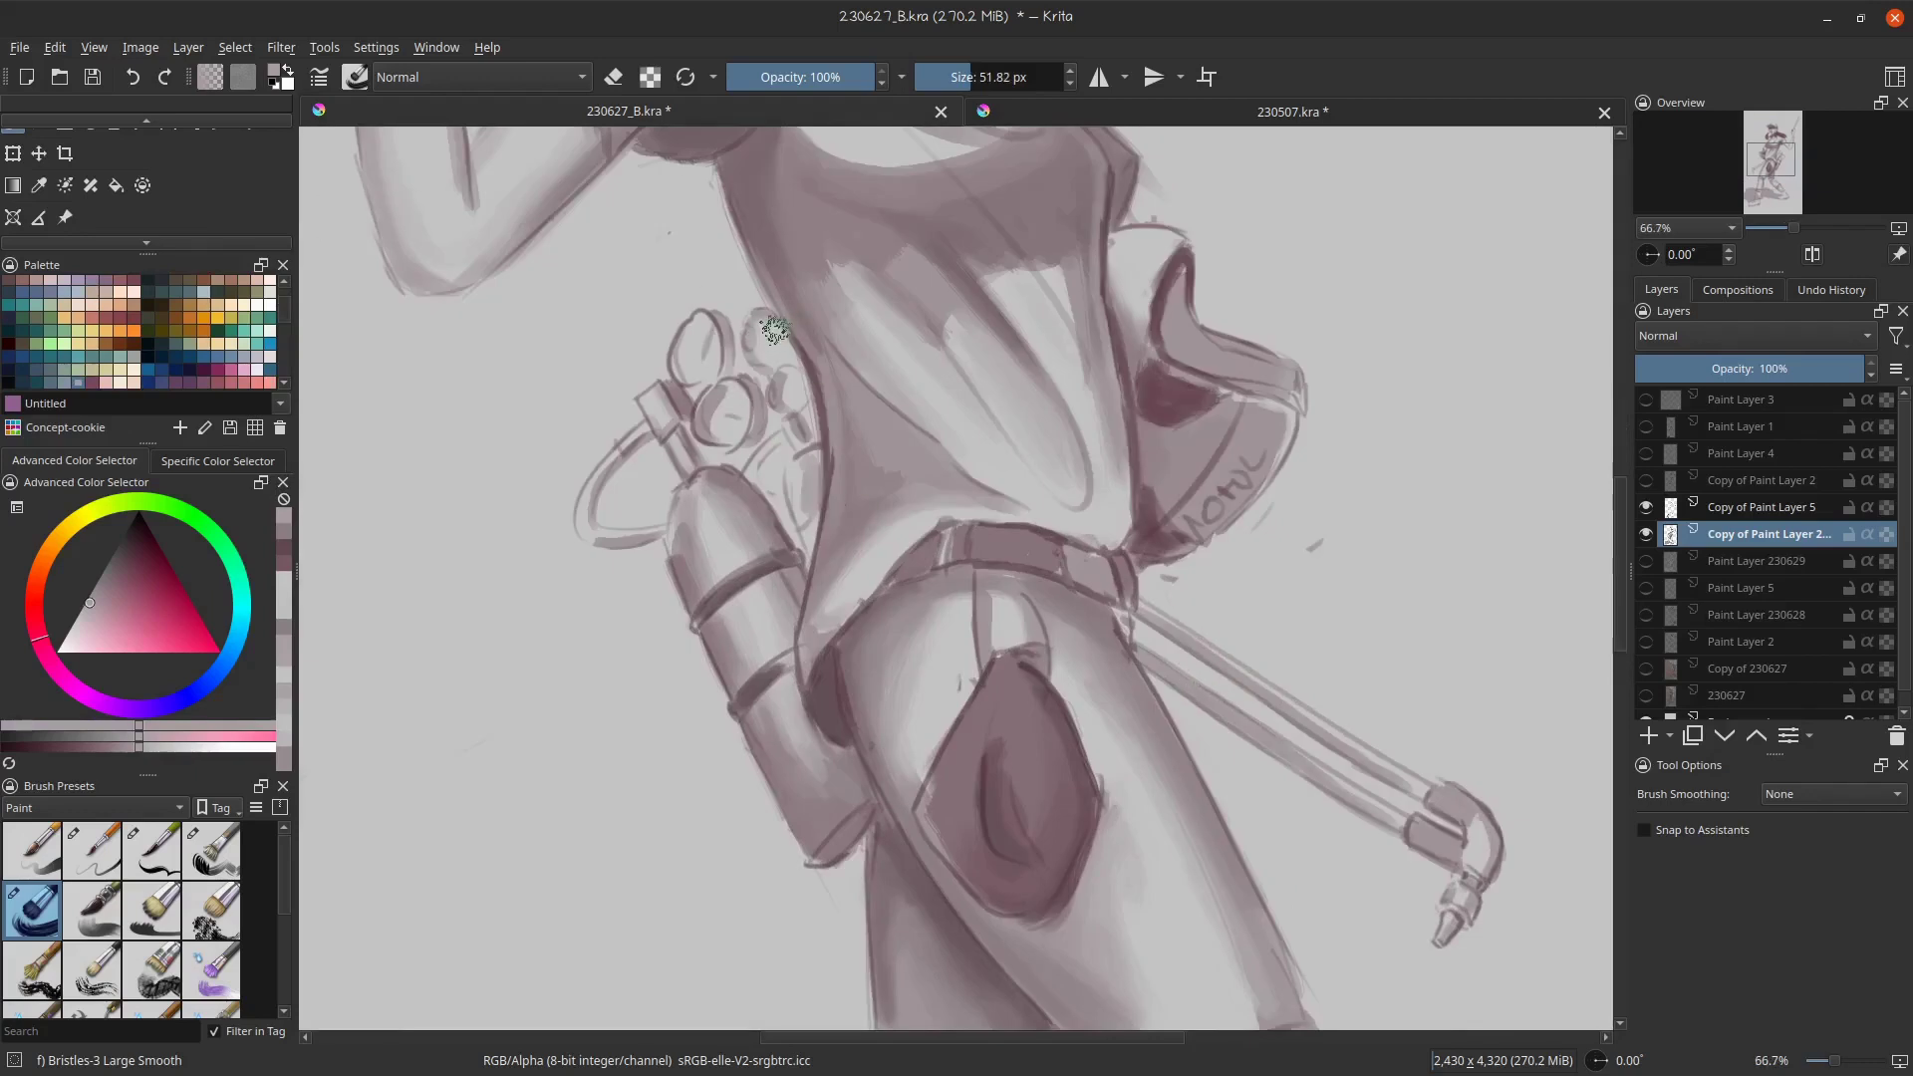
pyautogui.moveTo(764, 543)
pyautogui.mouseDown()
pyautogui.moveTo(804, 521)
pyautogui.moveTo(735, 475)
pyautogui.mouseUp()
pyautogui.keyDown('ctrl'); pyautogui.click(747, 489); pyautogui.keyUp('ctrl')
pyautogui.keyDown('ctrl'); pyautogui.click(745, 499); pyautogui.keyUp('ctrl')
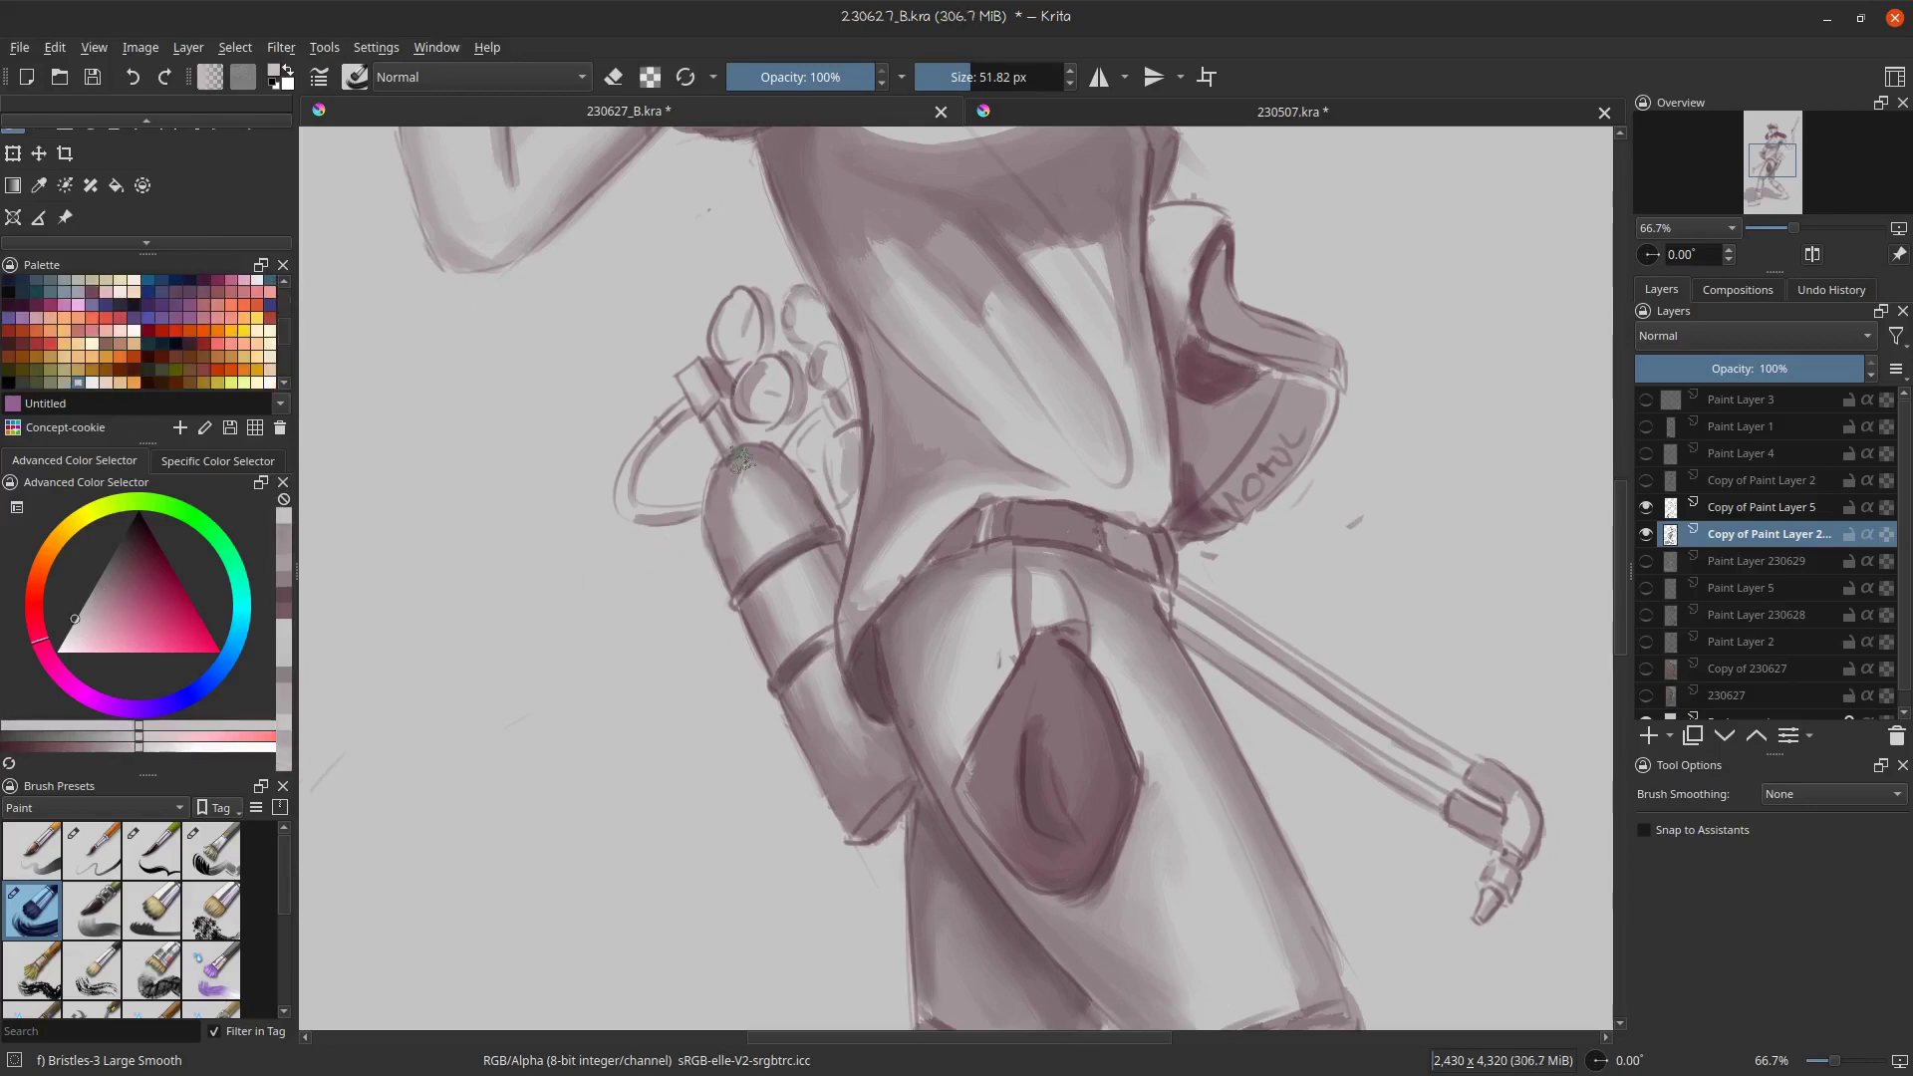
pyautogui.moveTo(801, 589); pyautogui.dragTo(851, 685)
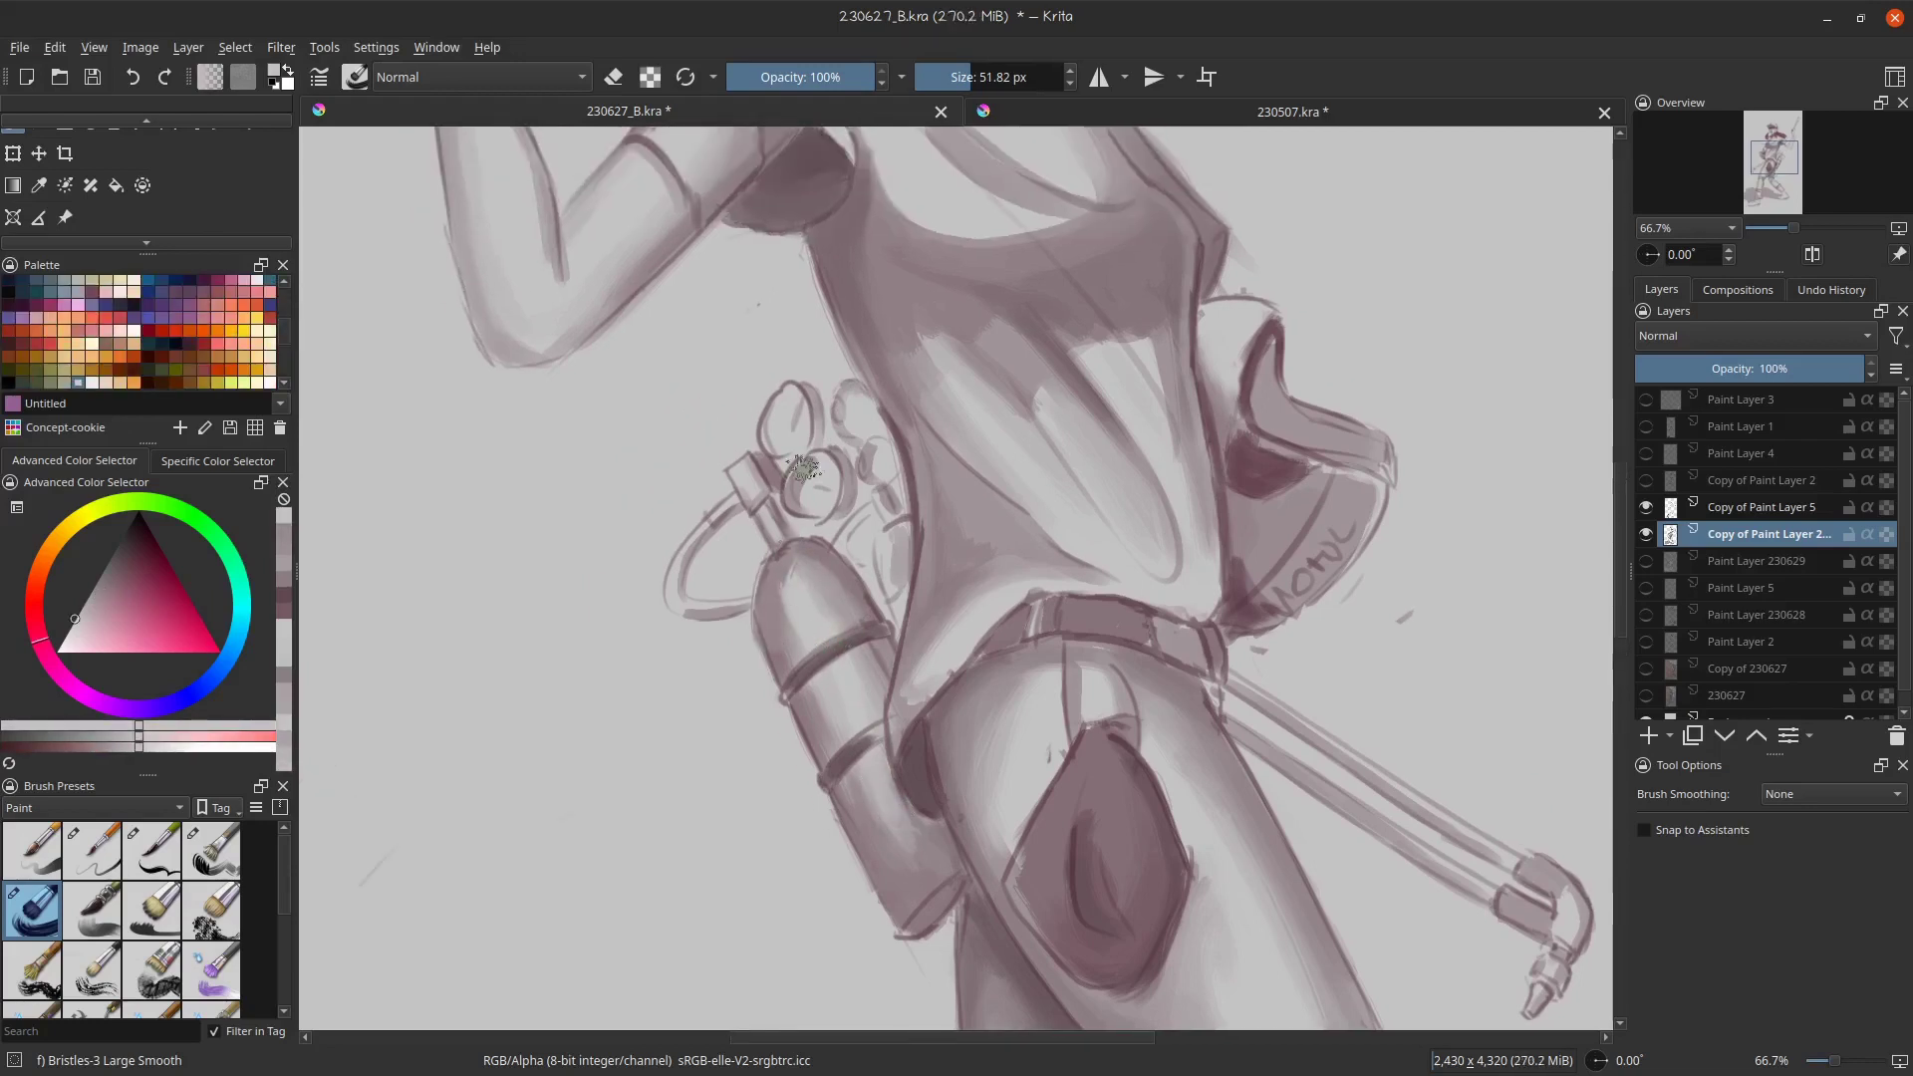
# - Touch up the cylinder's valve rings and the helmet behind the hip with a tone sampled beside the valves
pyautogui.keyDown('ctrl'); pyautogui.click(765, 431); pyautogui.keyUp('ctrl')
pyautogui.moveTo(796, 403)
pyautogui.mouseDown()
pyautogui.moveTo(792, 434)
pyautogui.moveTo(779, 416)
pyautogui.moveTo(810, 431)
pyautogui.mouseUp()
pyautogui.moveTo(1169, 389); pyautogui.dragTo(1080, 427)
pyautogui.moveTo(1184, 497)
pyautogui.mouseDown()
pyautogui.moveTo(1309, 522)
pyautogui.moveTo(1202, 490)
pyautogui.mouseUp()
pyautogui.moveTo(1183, 586); pyautogui.dragTo(1166, 515)
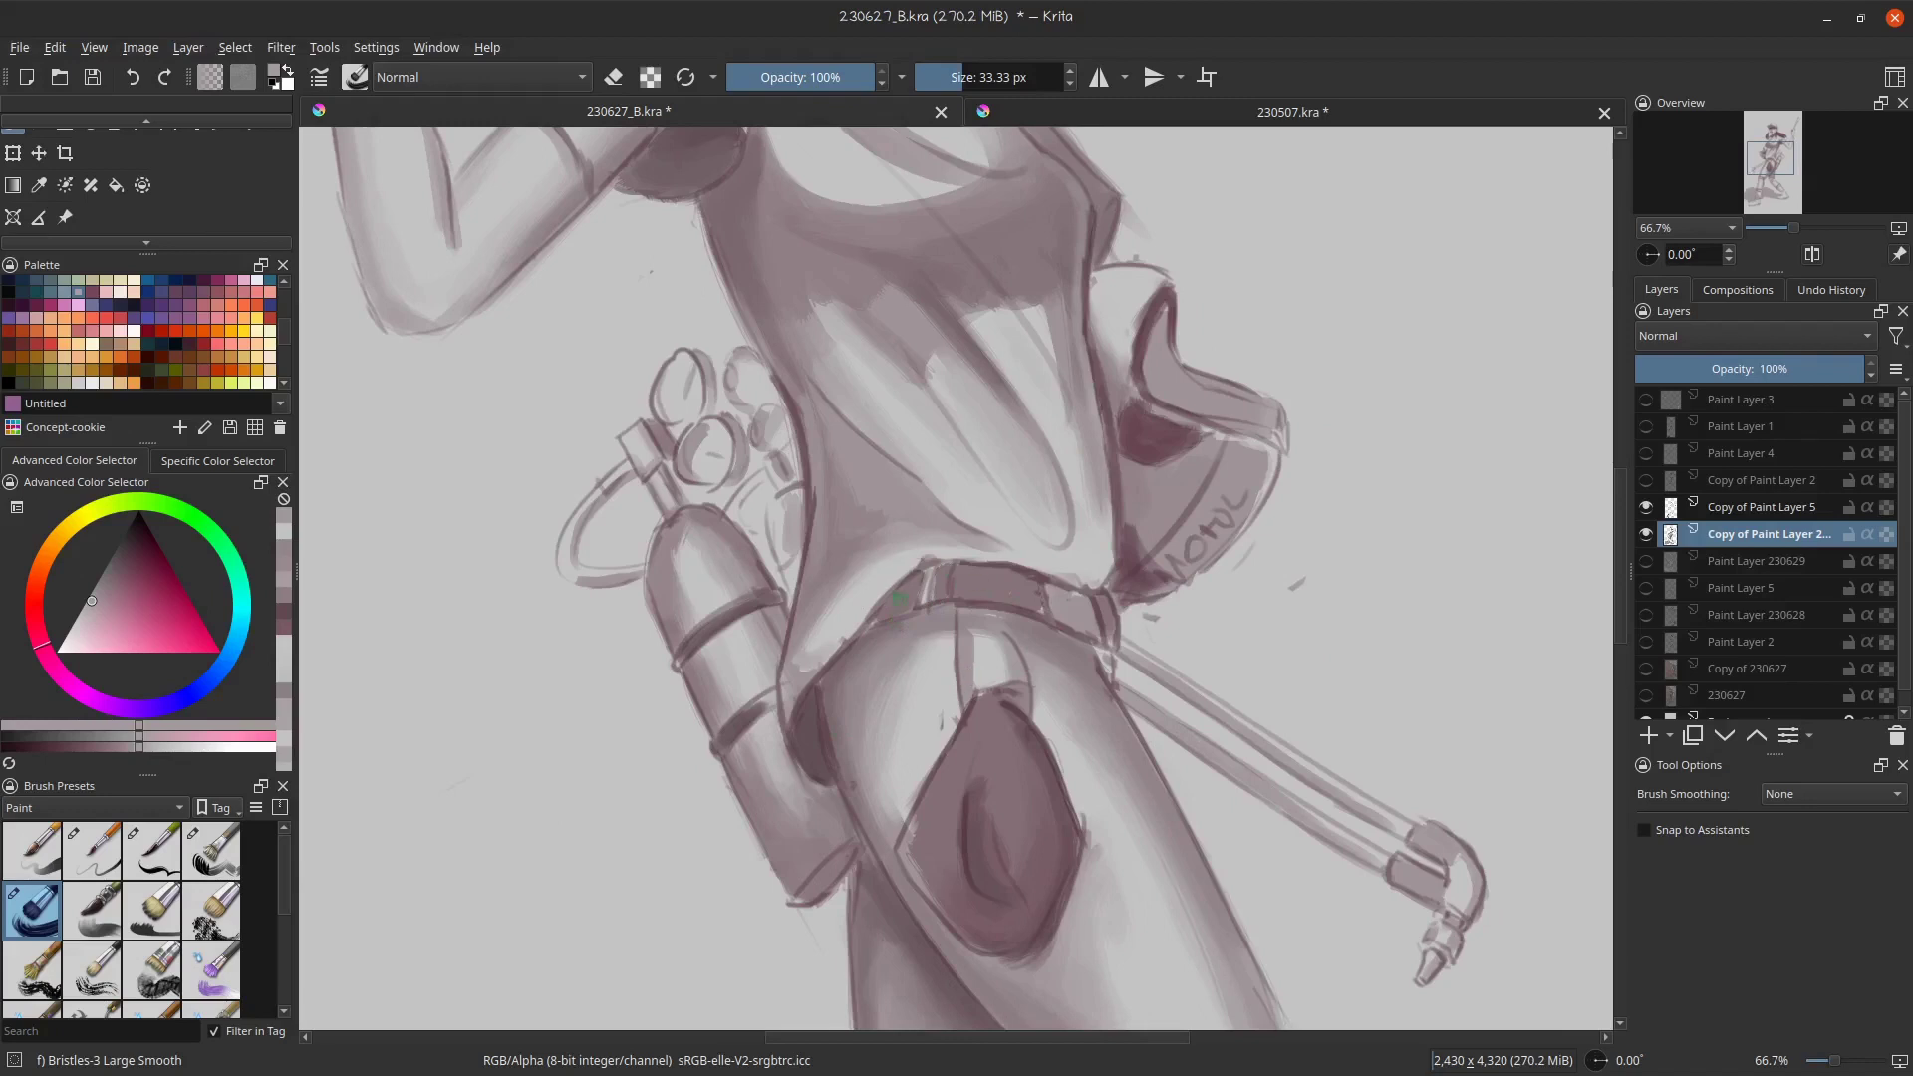
# - Touch up the figure's shading with a light tone sampled beside the belt
pyautogui.keyDown('ctrl'); pyautogui.click(905, 569); pyautogui.keyUp('ctrl')
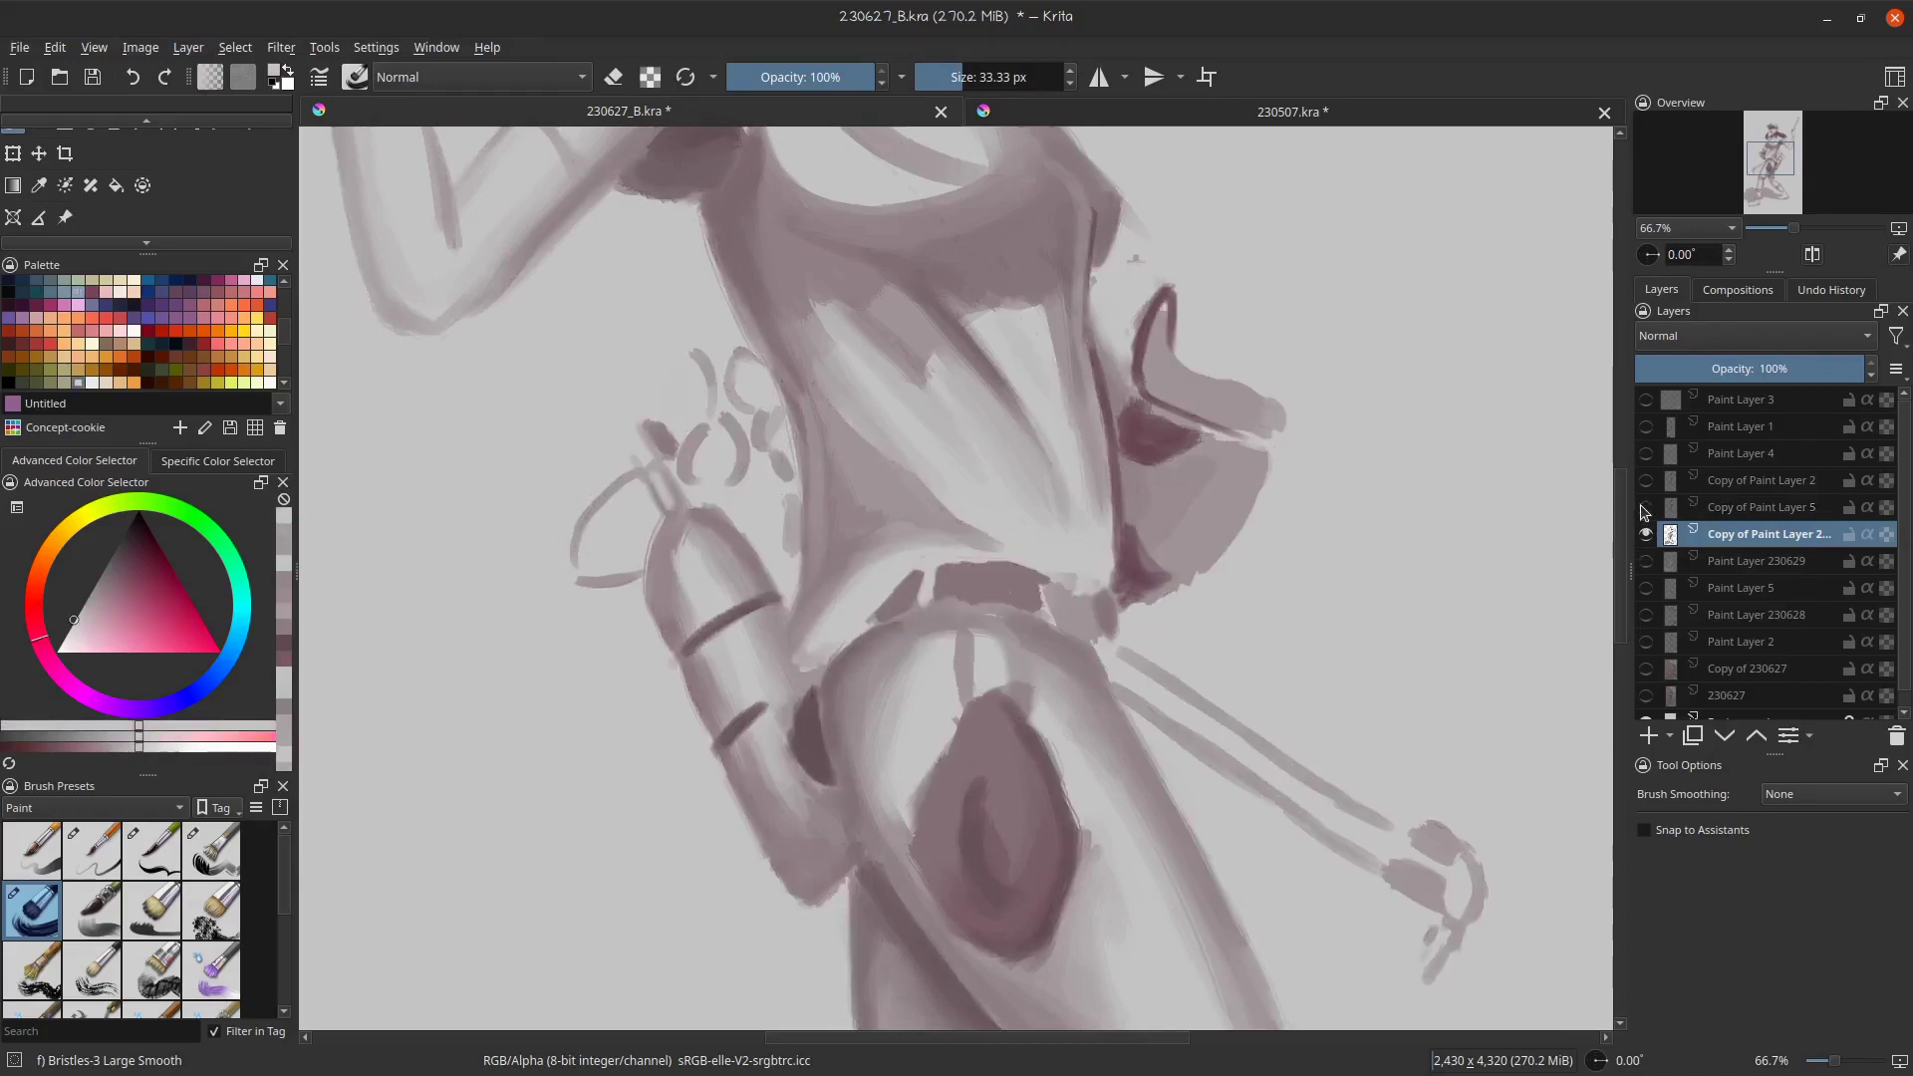
pyautogui.scroll(-2, 1045, 745)
pyautogui.moveTo(1059, 444); pyautogui.dragTo(1069, 334)
pyautogui.scroll(-1, 1069, 533)
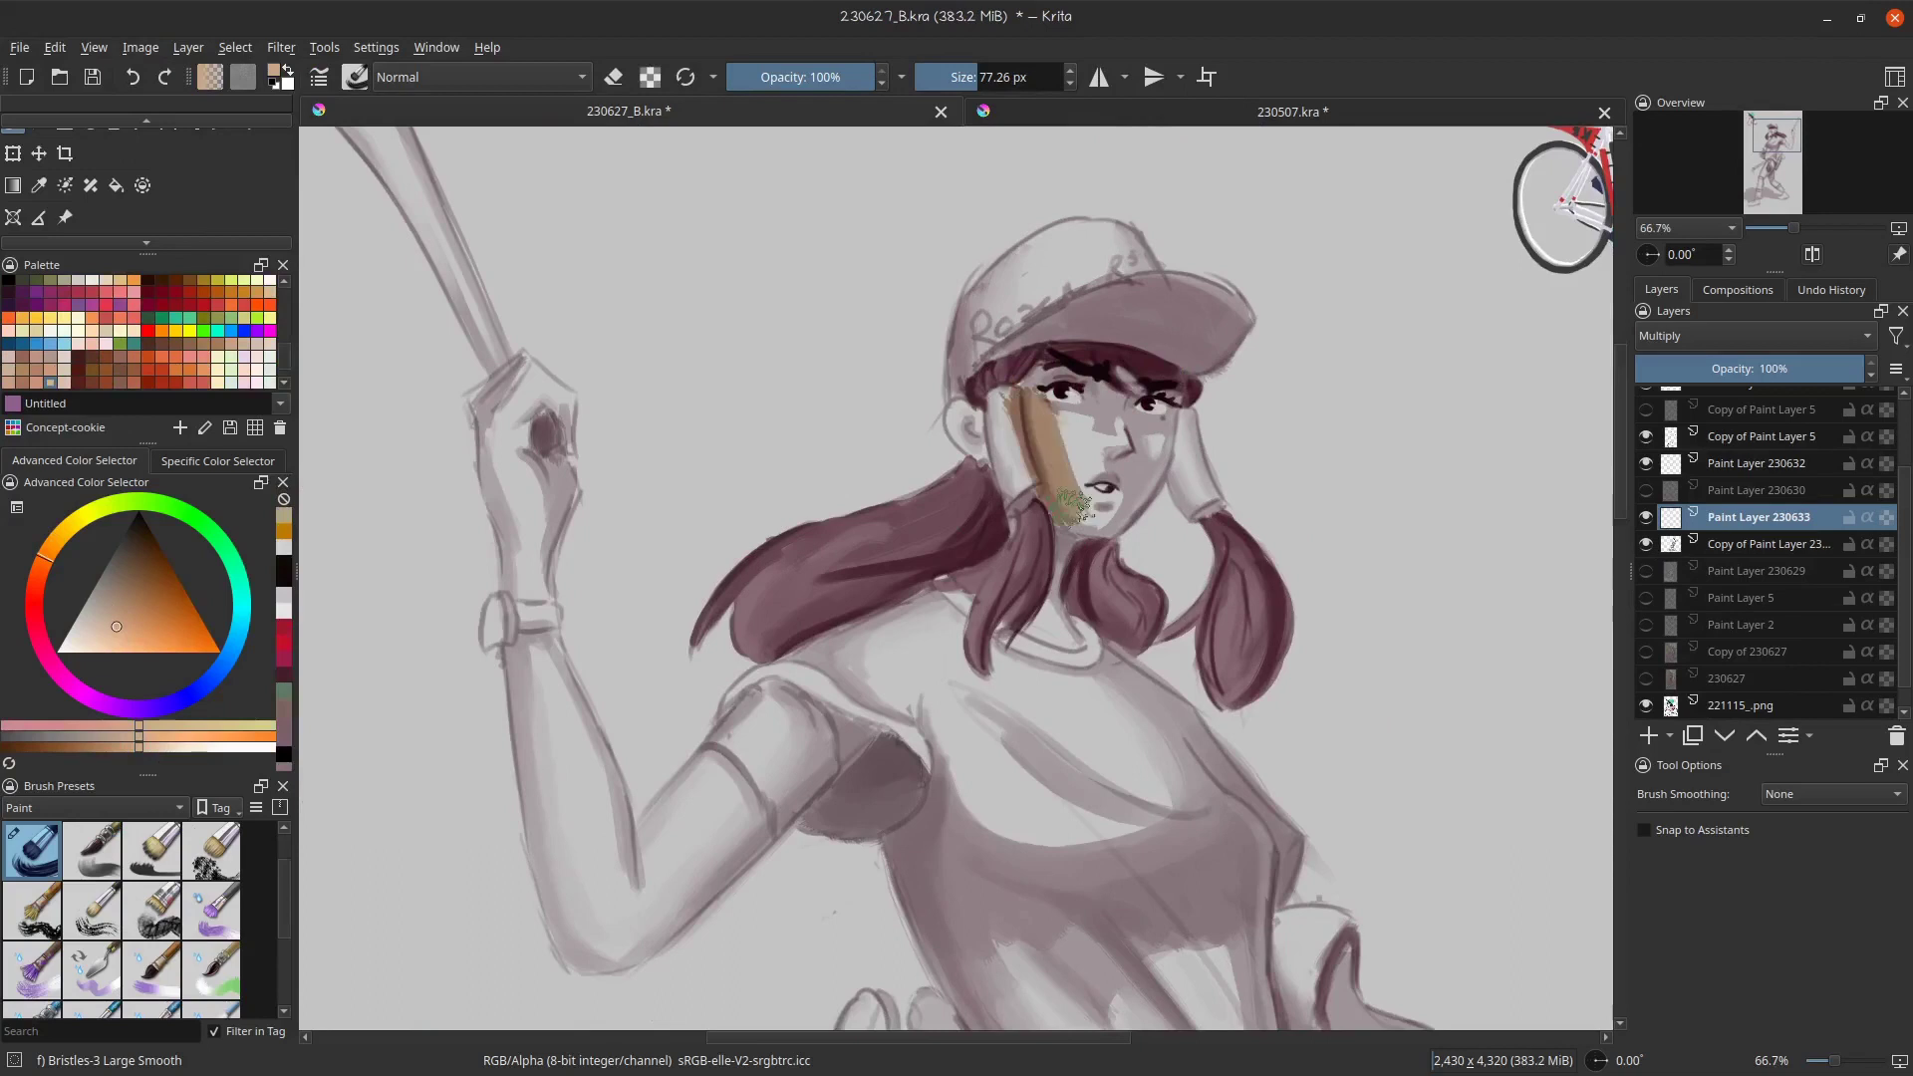
# - Paint tan skin tones over the face, neck and raised arm on the Multiply layer Paint Layer 230633
pyautogui.moveTo(1056, 418)
pyautogui.mouseDown()
pyautogui.moveTo(1097, 498)
pyautogui.moveTo(1109, 486)
pyautogui.mouseUp()
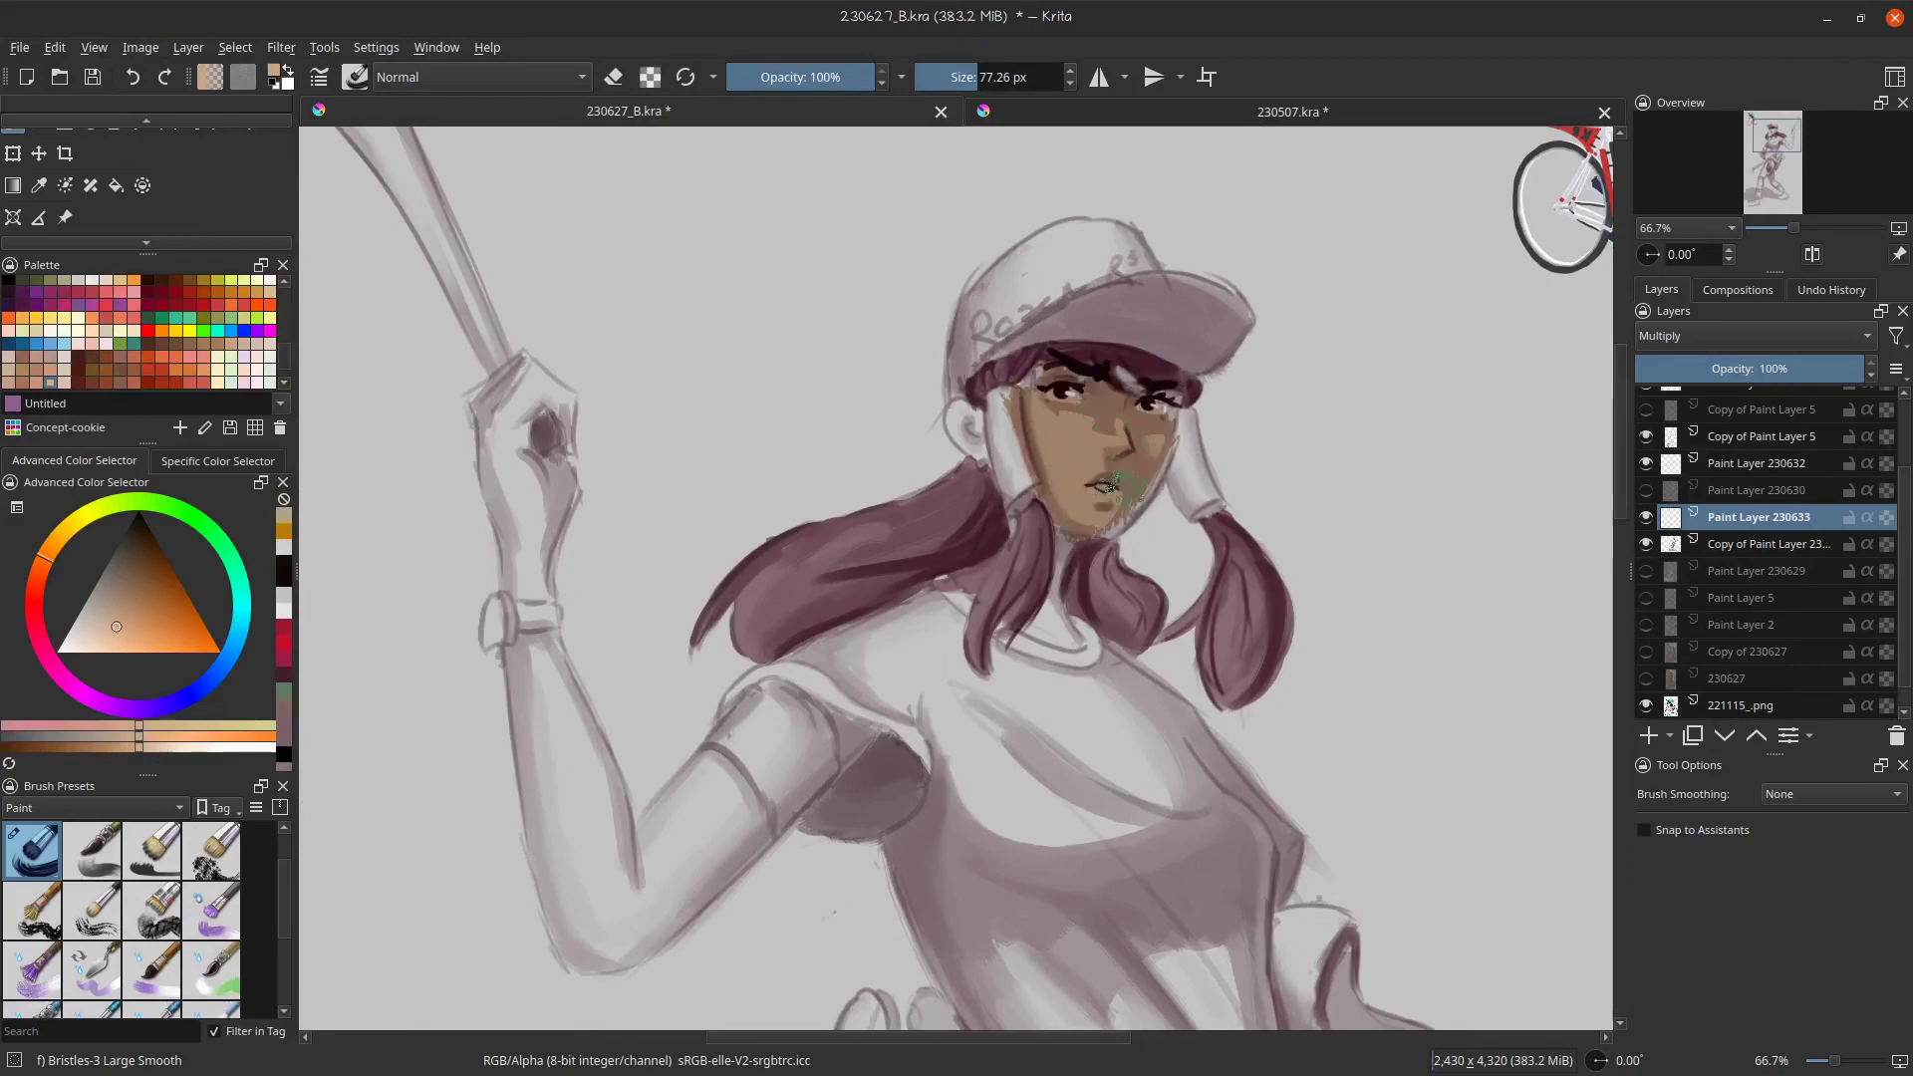
pyautogui.moveTo(1106, 384); pyautogui.dragTo(1141, 403)
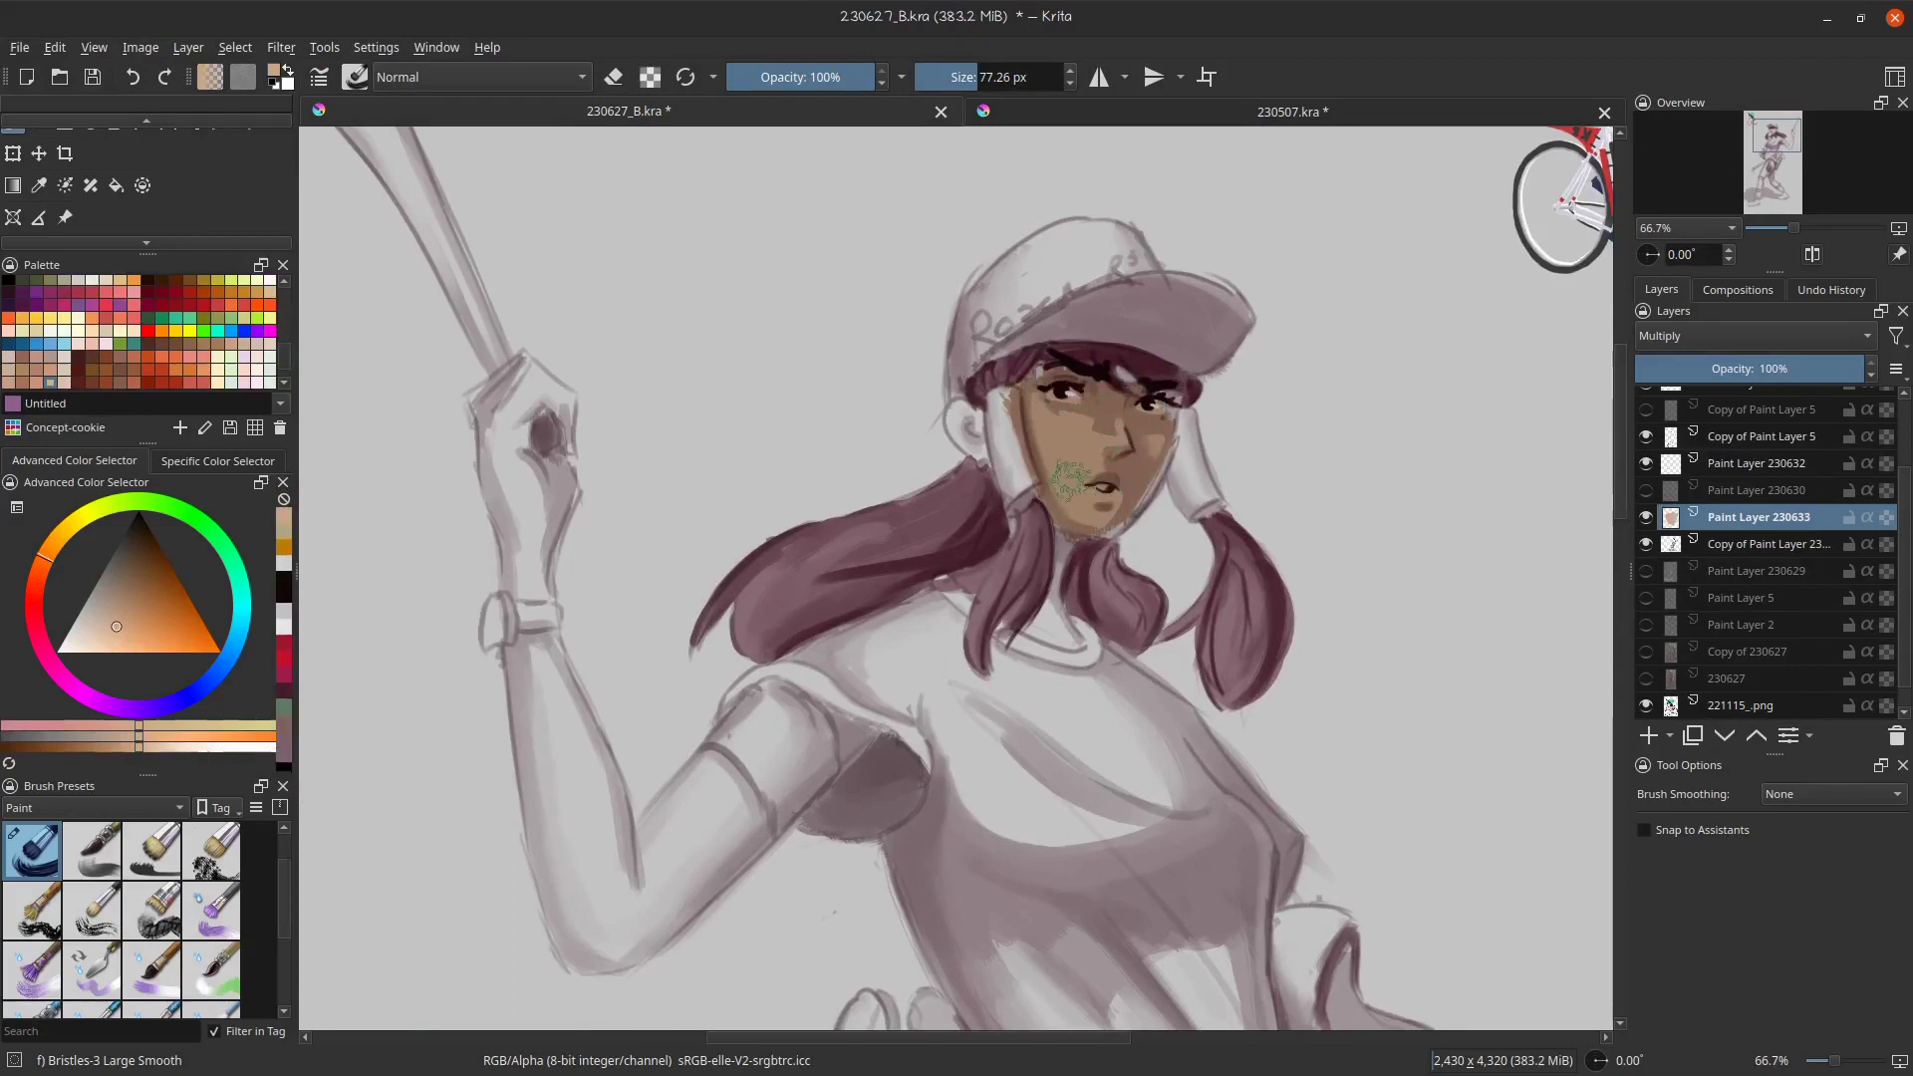
pyautogui.moveTo(1043, 510)
pyautogui.mouseDown()
pyautogui.moveTo(1037, 598)
pyautogui.moveTo(1017, 608)
pyautogui.moveTo(1027, 573)
pyautogui.mouseUp()
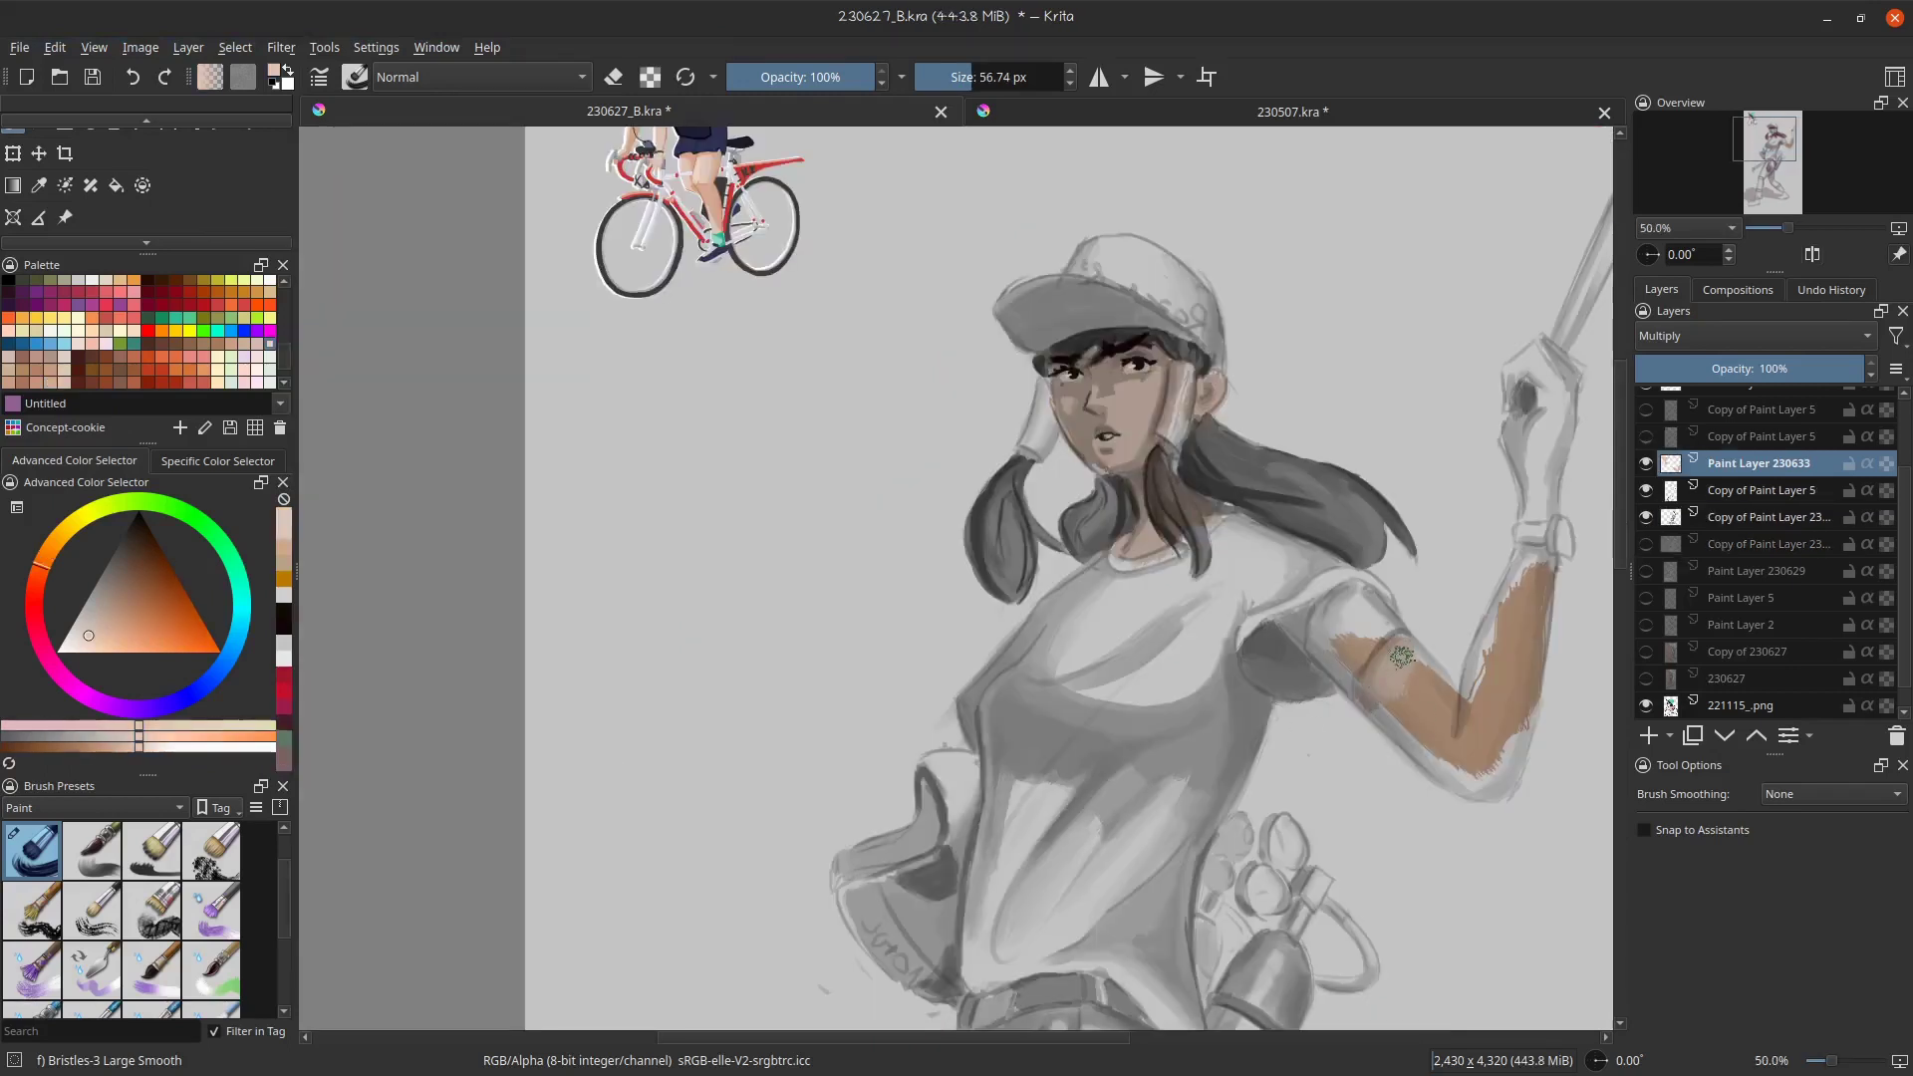
pyautogui.moveTo(1402, 656)
pyautogui.mouseDown()
pyautogui.moveTo(1390, 718)
pyautogui.moveTo(1445, 757)
pyautogui.mouseUp()
pyautogui.moveTo(1555, 404)
pyautogui.mouseDown()
pyautogui.moveTo(1516, 436)
pyautogui.moveTo(1548, 382)
pyautogui.moveTo(1563, 438)
pyautogui.mouseUp()
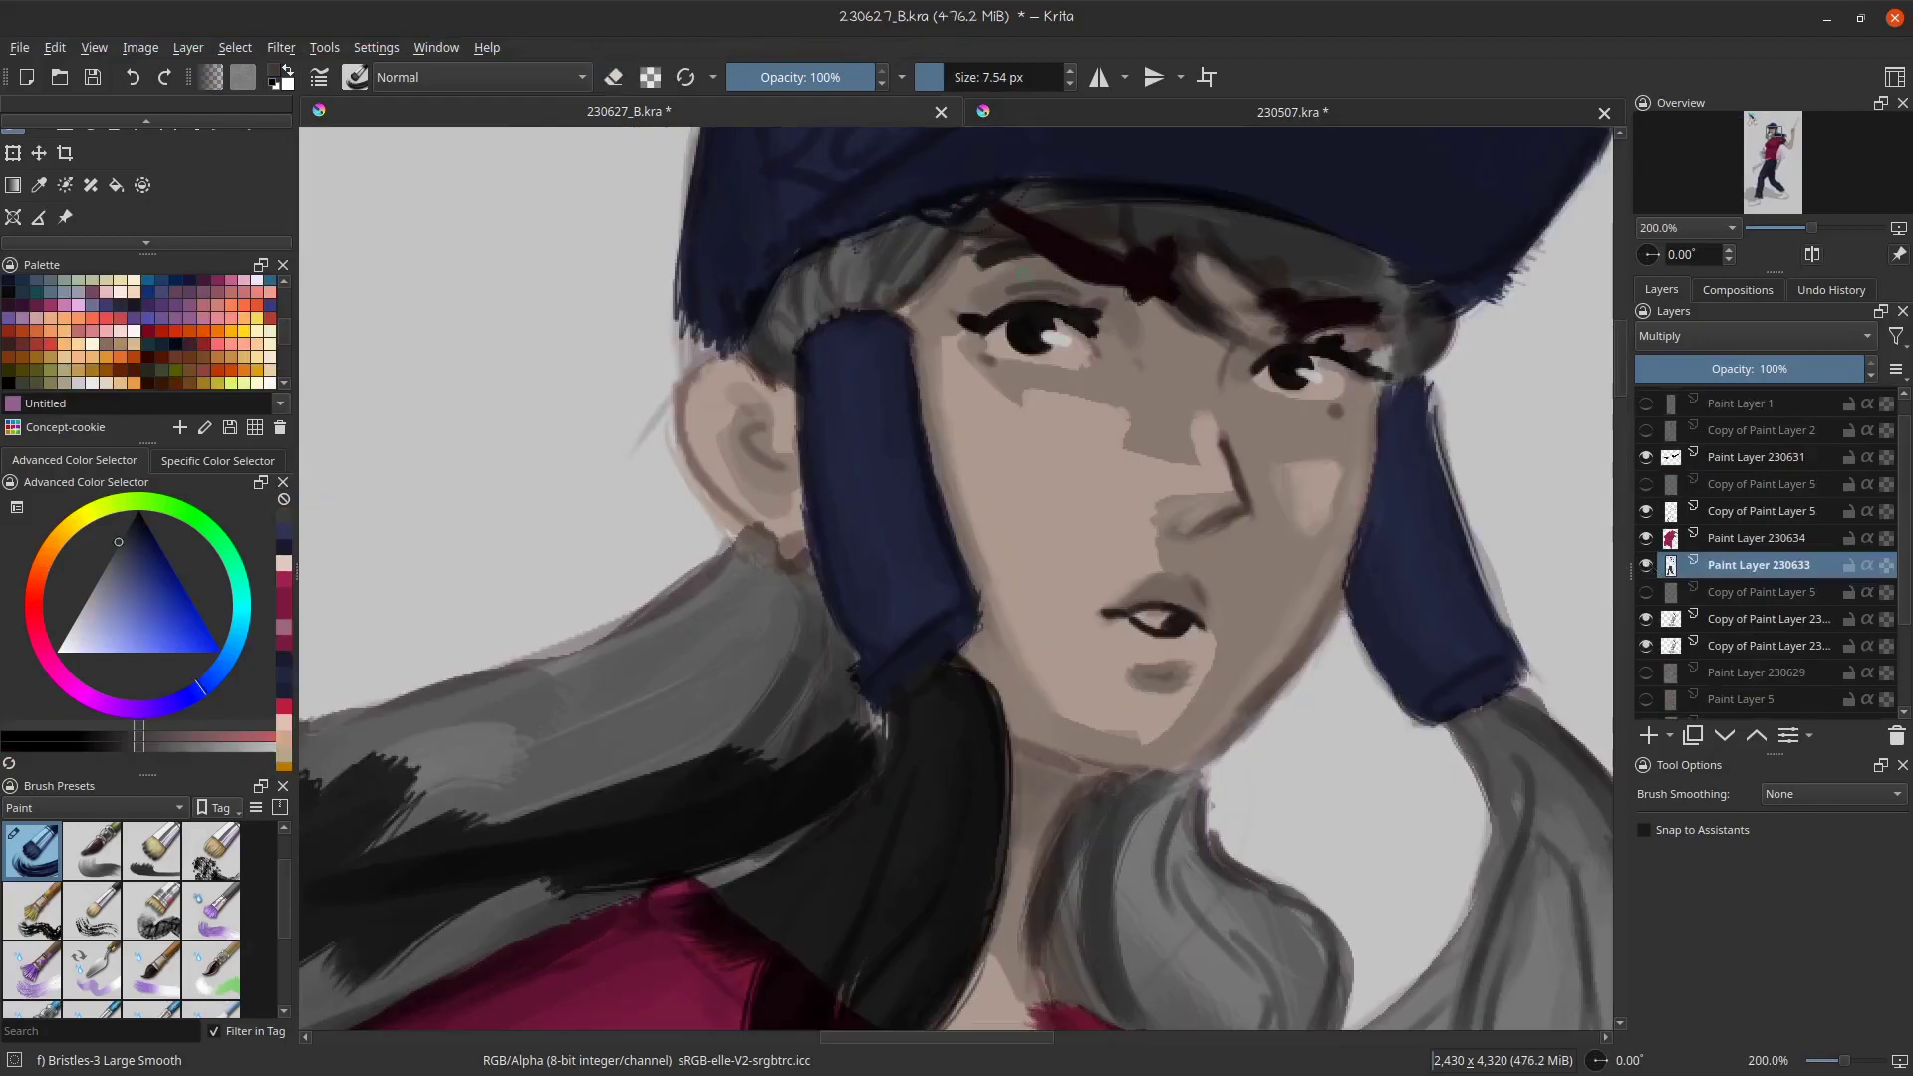
# - Erase the tint from the white of the eye and paint crimson trim on the side flaps and navy armband
pyautogui.press('e')
pyautogui.moveTo(997, 328)
pyautogui.mouseDown()
pyautogui.moveTo(1036, 354)
pyautogui.moveTo(1025, 339)
pyautogui.mouseUp()
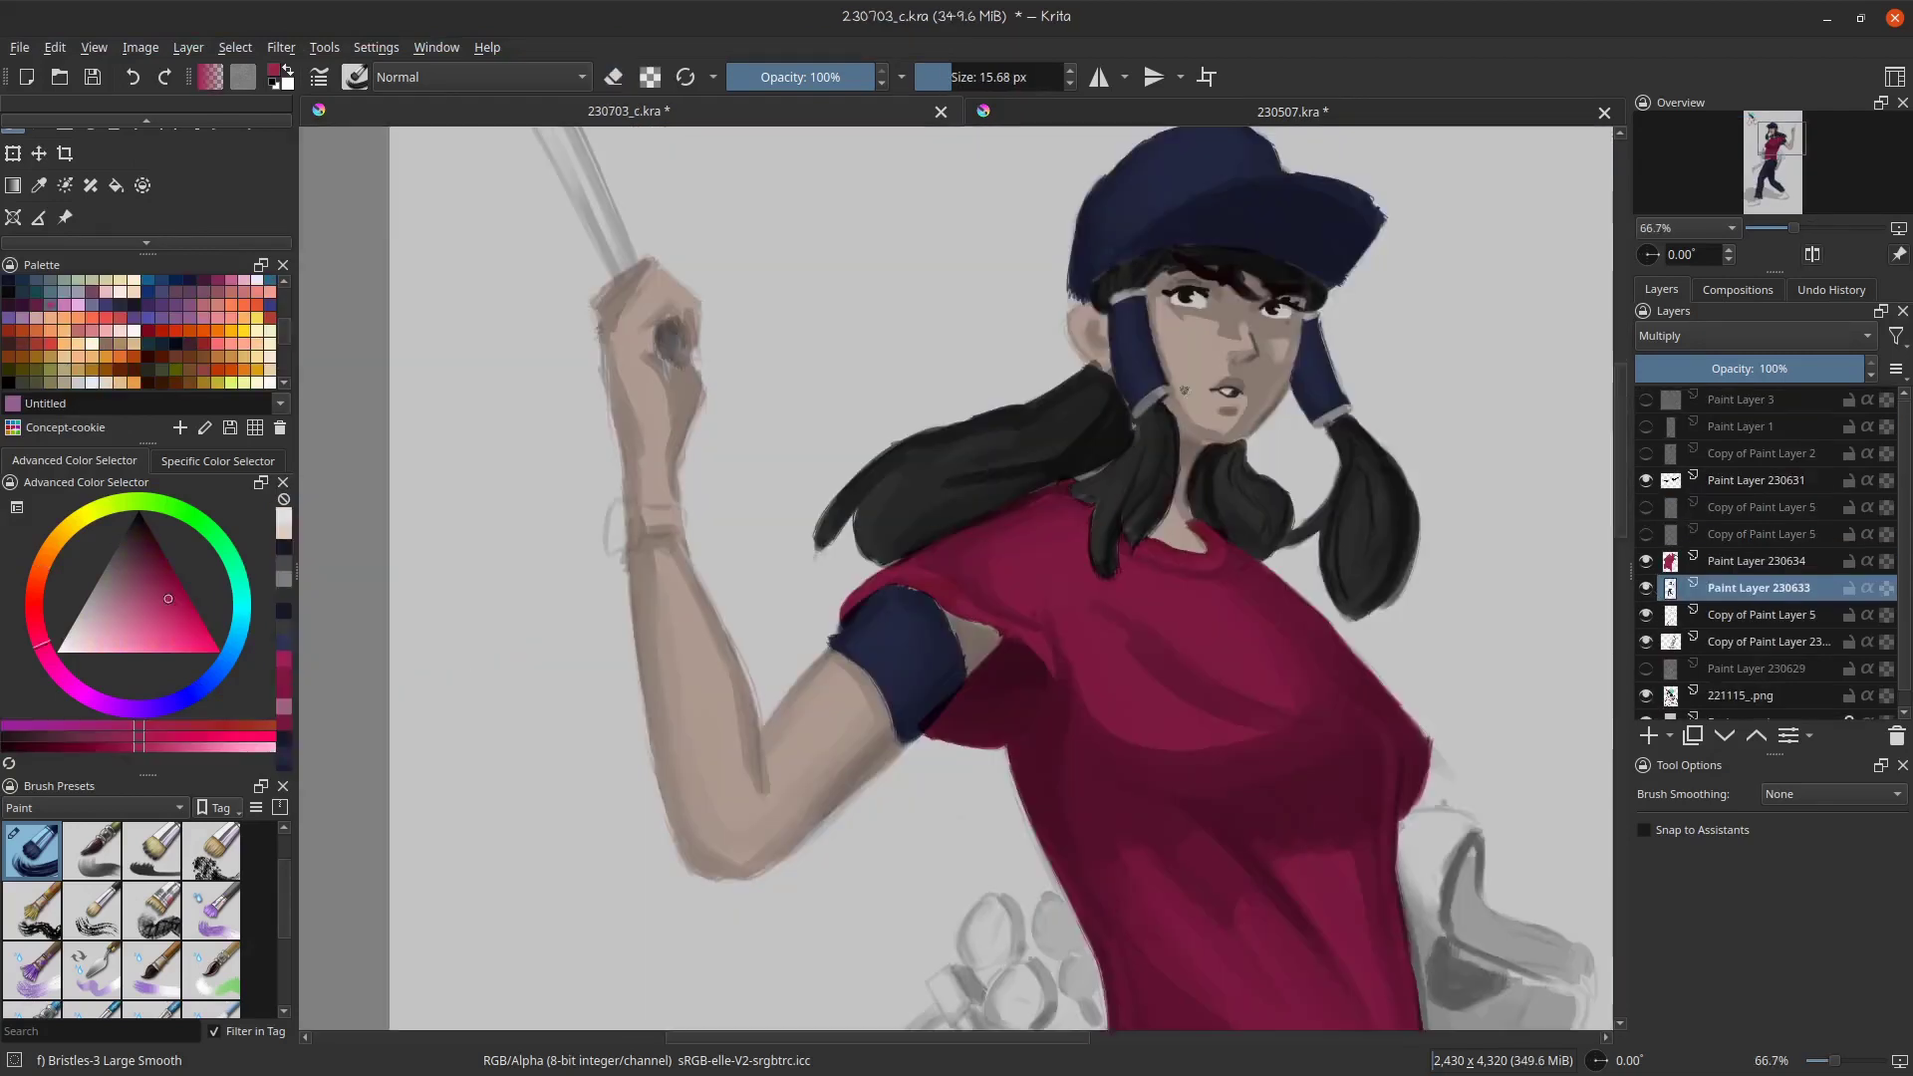
pyautogui.moveTo(1133, 409); pyautogui.dragTo(1174, 391)
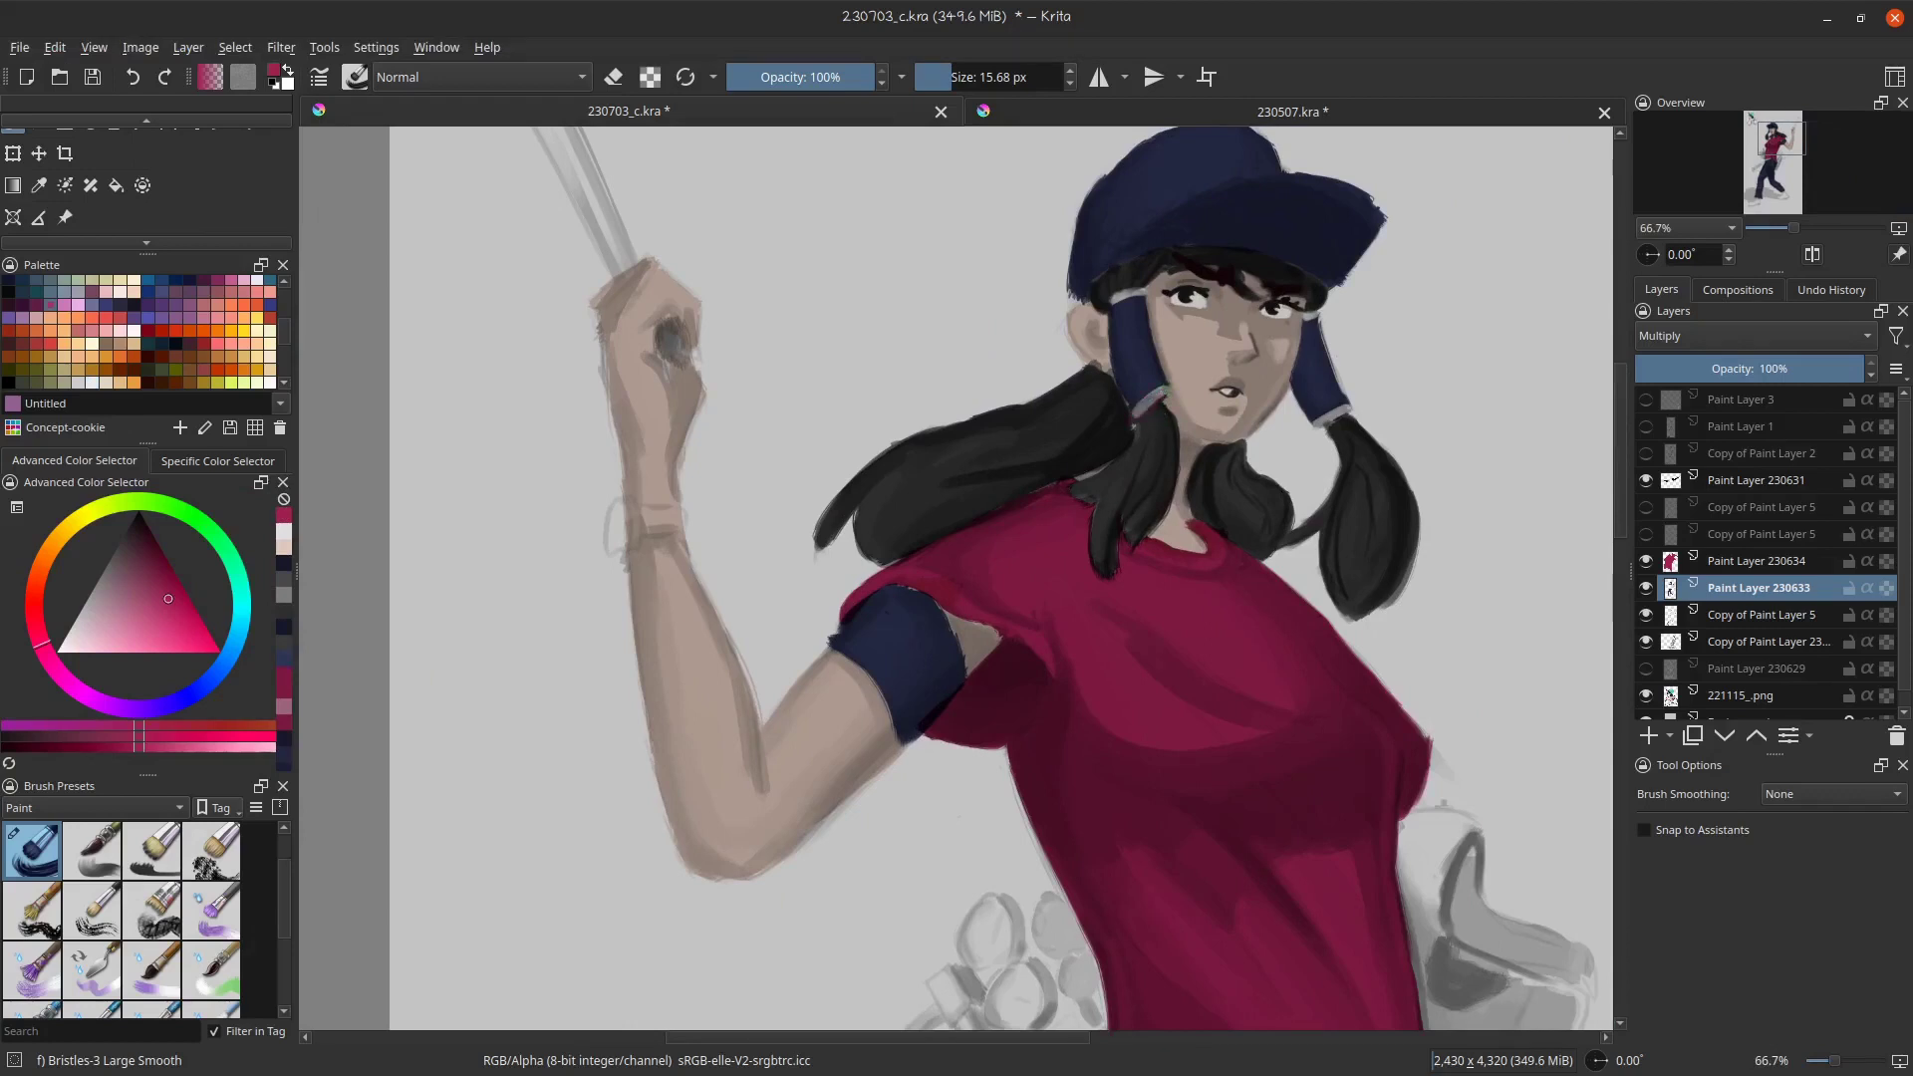
pyautogui.moveTo(1111, 299); pyautogui.dragTo(1148, 291)
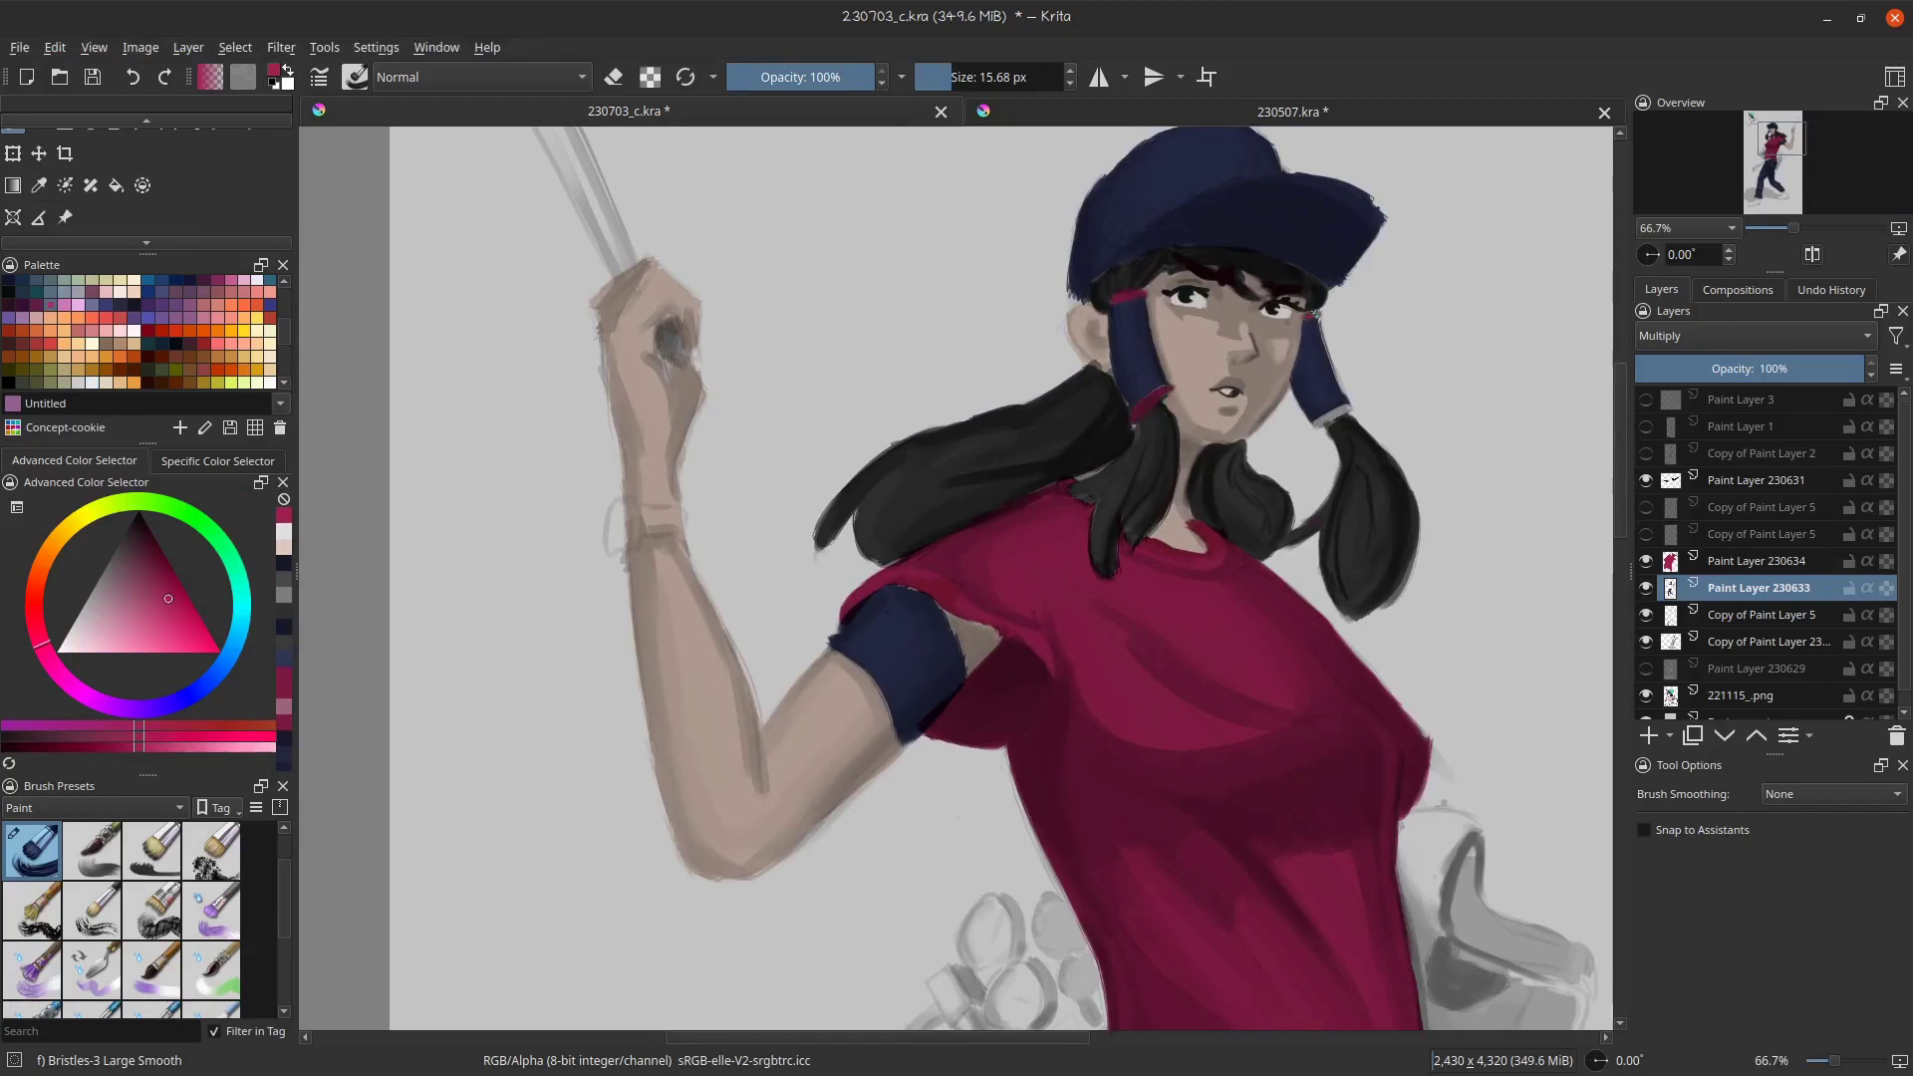
pyautogui.moveTo(895, 600); pyautogui.dragTo(888, 645)
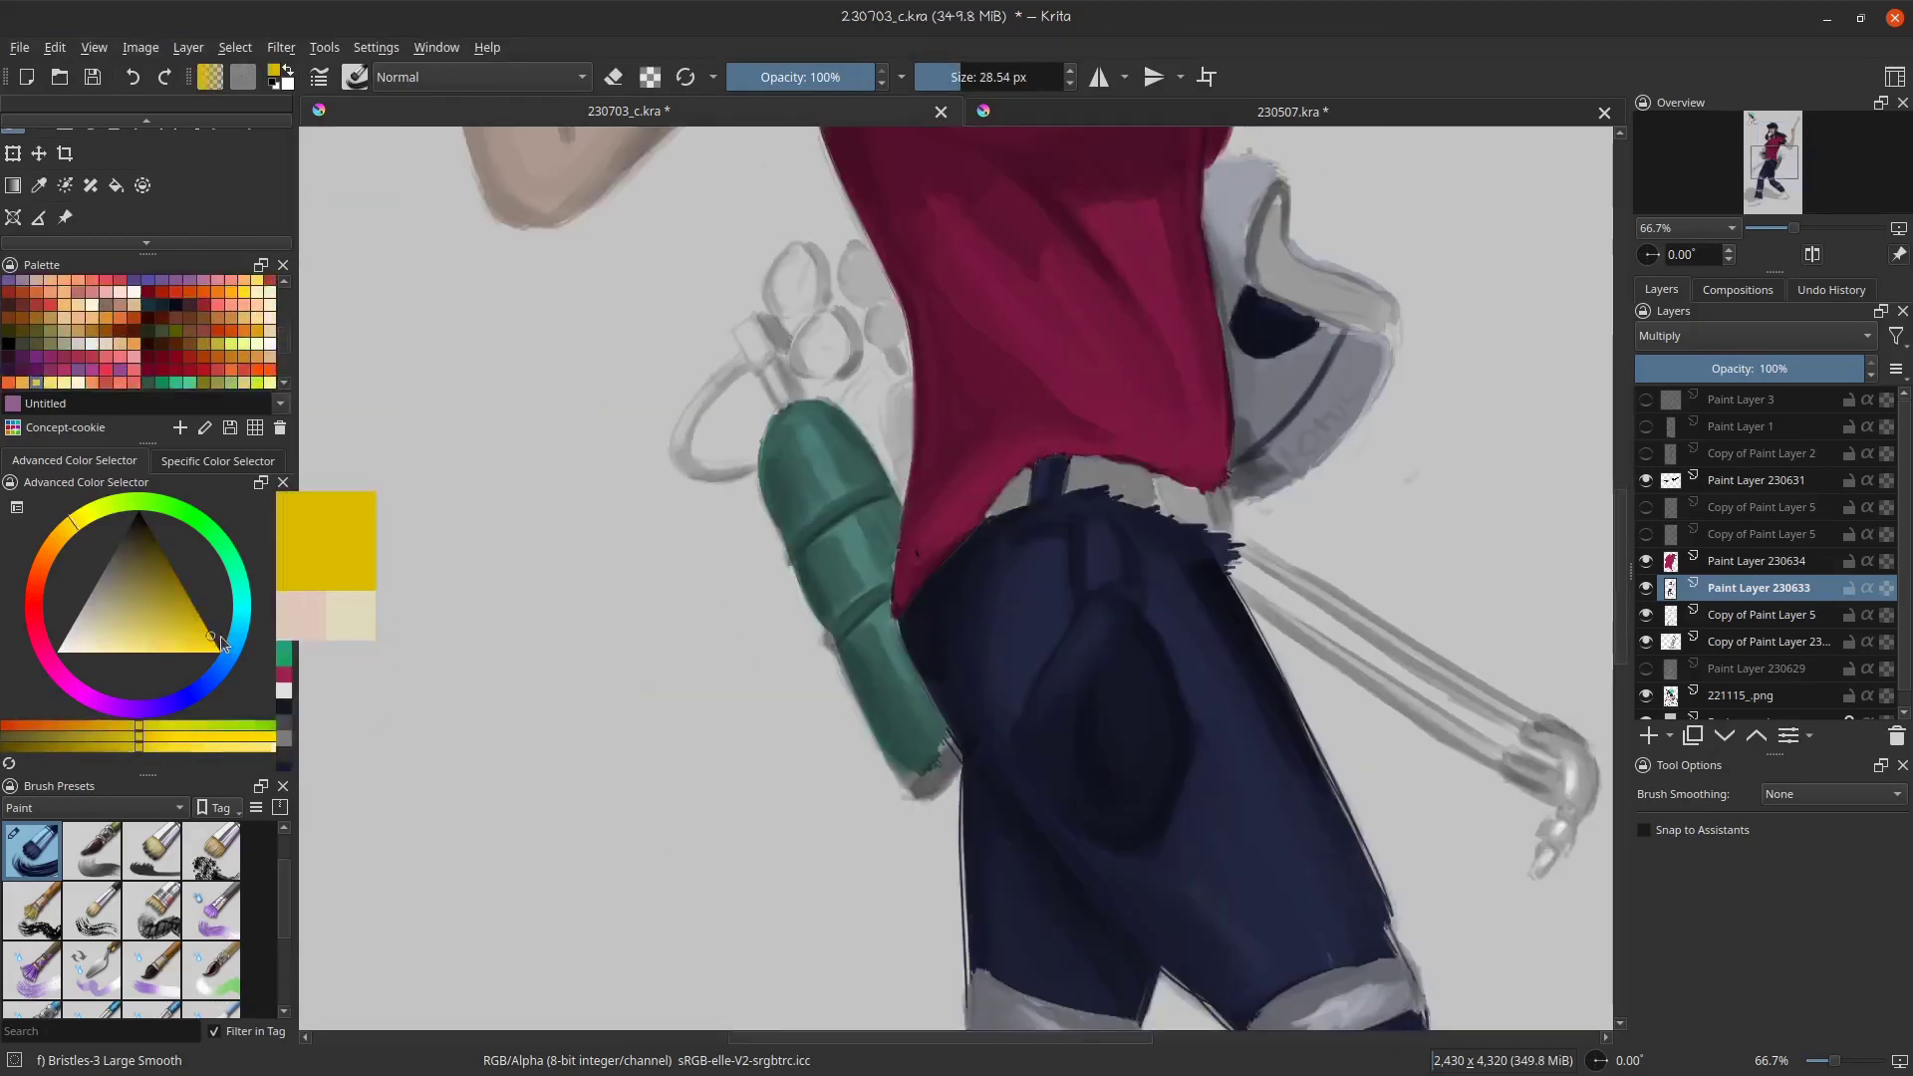
# - Colour the diamond-shaped thigh patch ochre and fill the front of the belt with brown
pyautogui.moveTo(1105, 620)
pyautogui.mouseDown()
pyautogui.moveTo(1062, 702)
pyautogui.moveTo(1126, 692)
pyautogui.moveTo(1106, 787)
pyautogui.moveTo(1036, 747)
pyautogui.mouseUp()
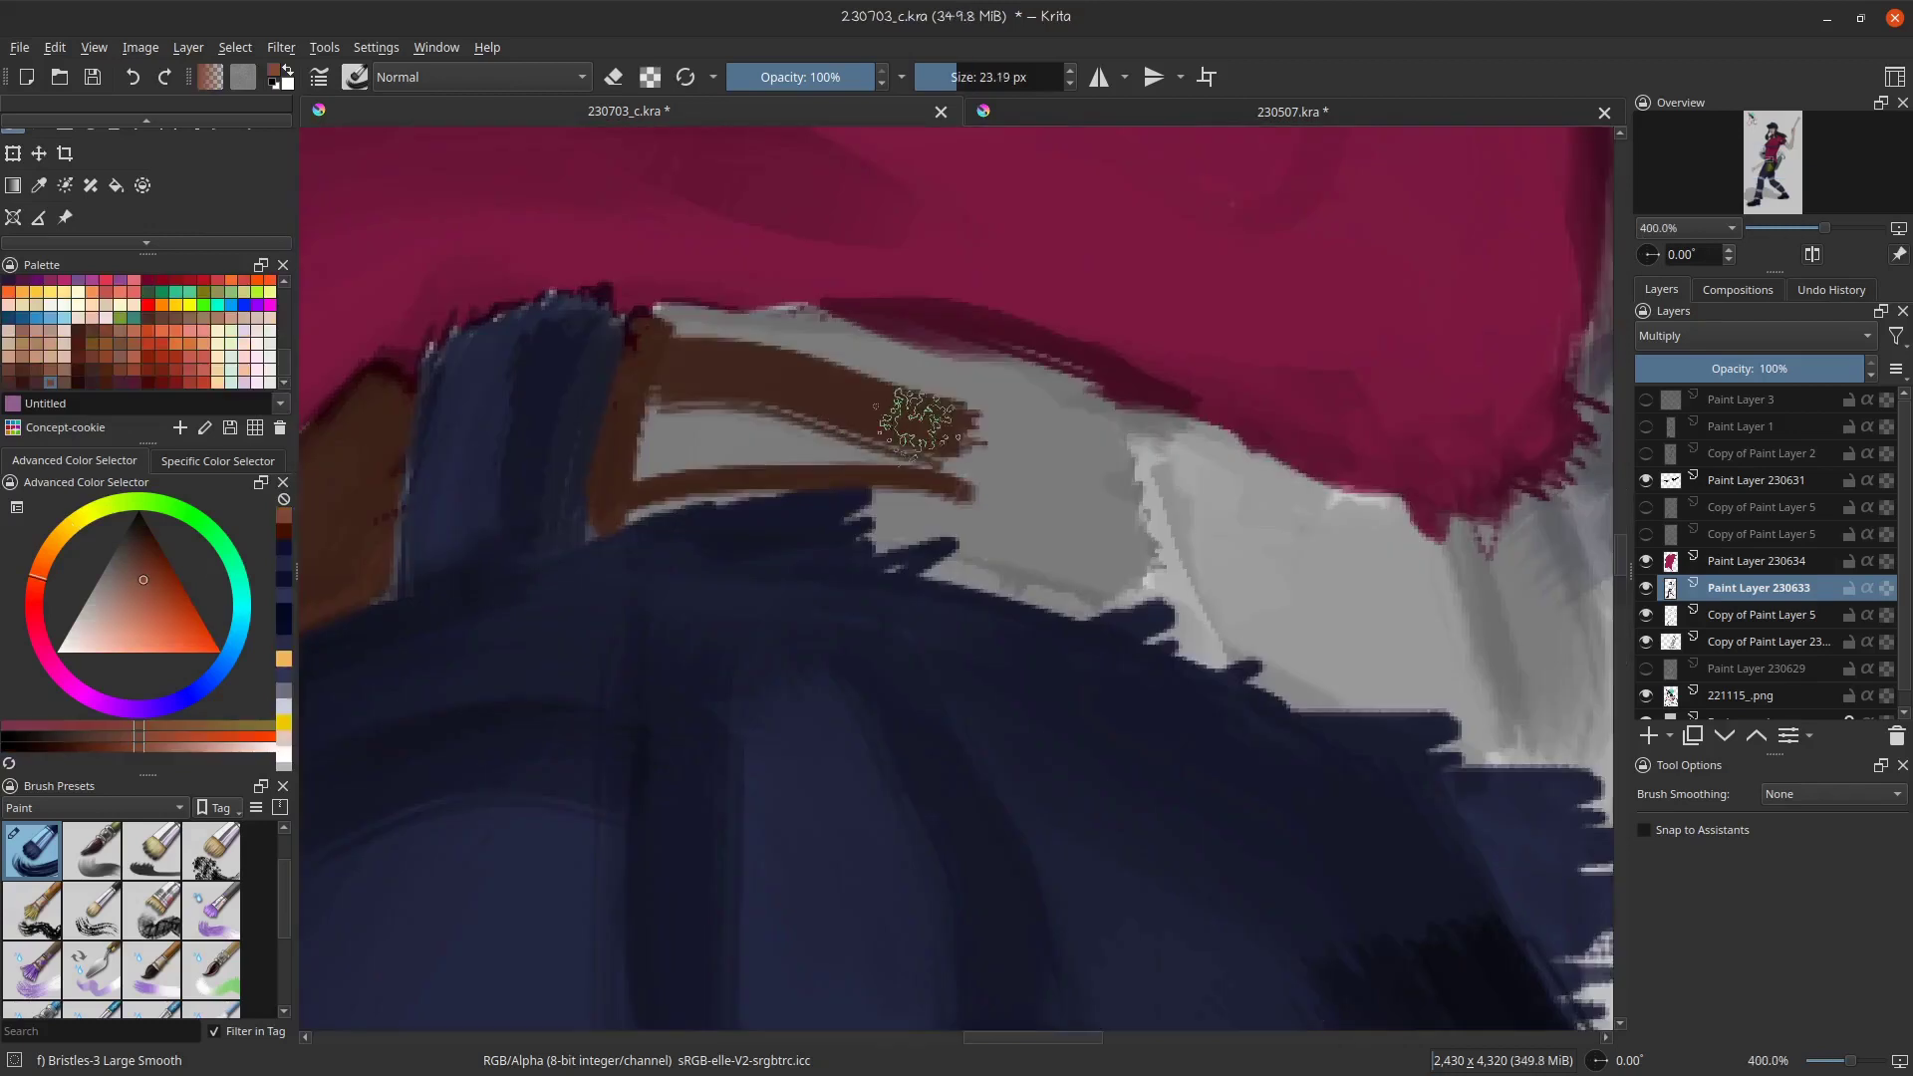
pyautogui.moveTo(918, 414)
pyautogui.mouseDown()
pyautogui.moveTo(829, 411)
pyautogui.moveTo(988, 458)
pyautogui.moveTo(793, 393)
pyautogui.moveTo(897, 468)
pyautogui.mouseUp()
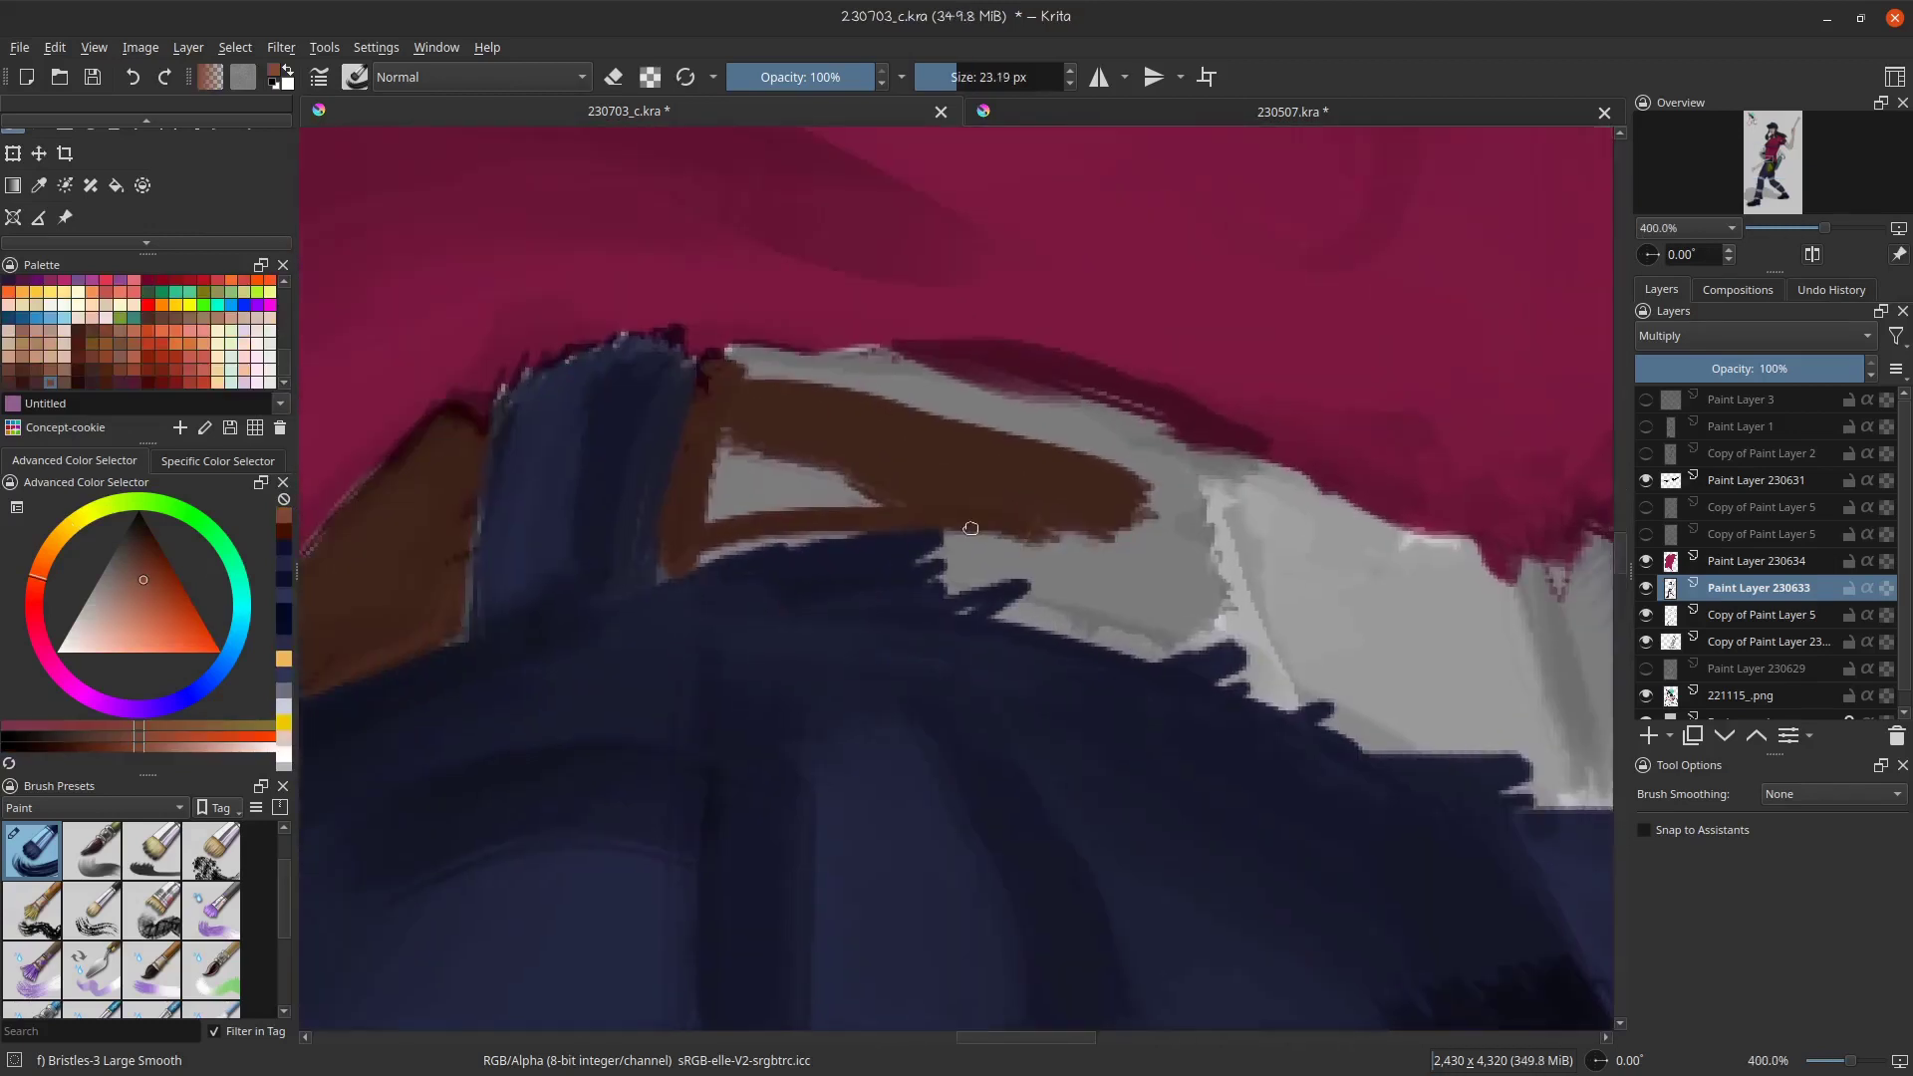
pyautogui.moveTo(777, 369)
pyautogui.mouseDown()
pyautogui.moveTo(734, 405)
pyautogui.moveTo(1046, 576)
pyautogui.moveTo(1153, 513)
pyautogui.mouseUp()
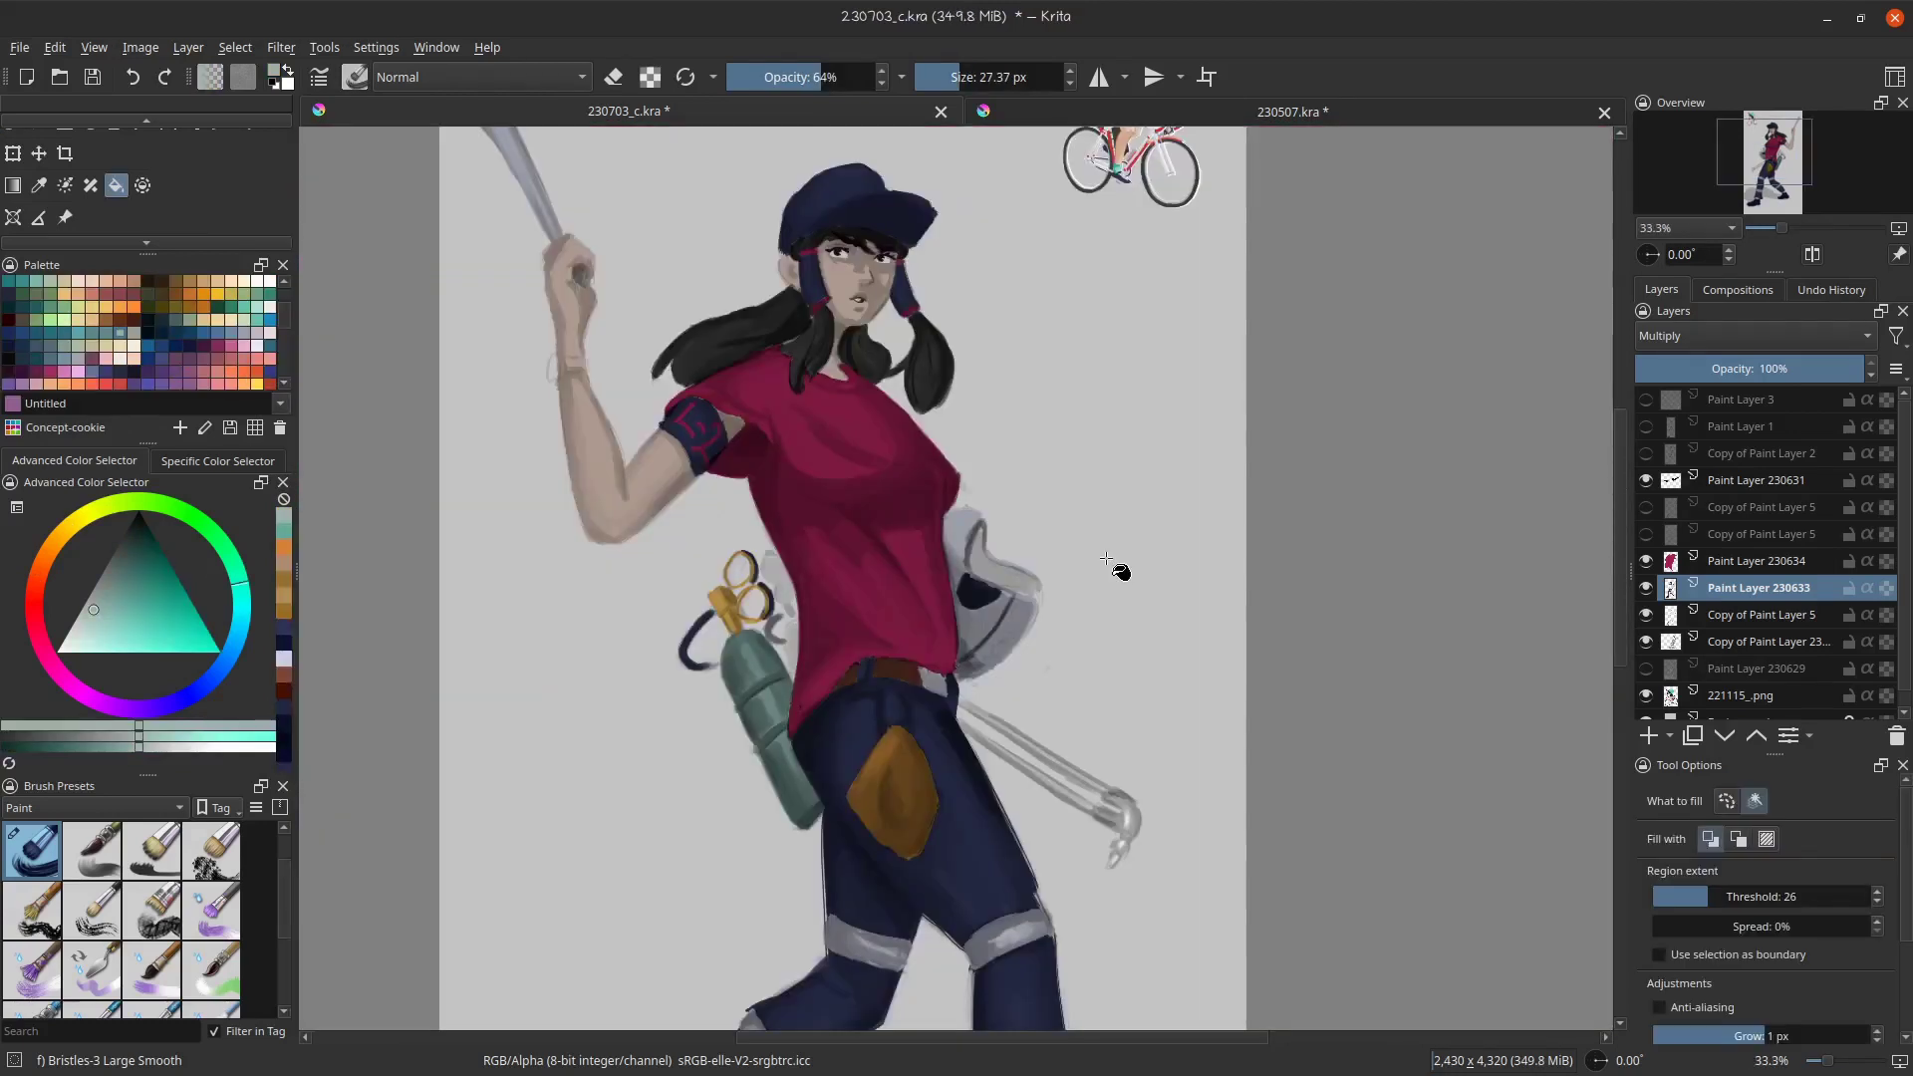
# - Try lowering the opacity of Paint Layer 230633 to 56% and reducing the opacity of the shirt layer Paint Layer 230634
pyautogui.click(1763, 370)
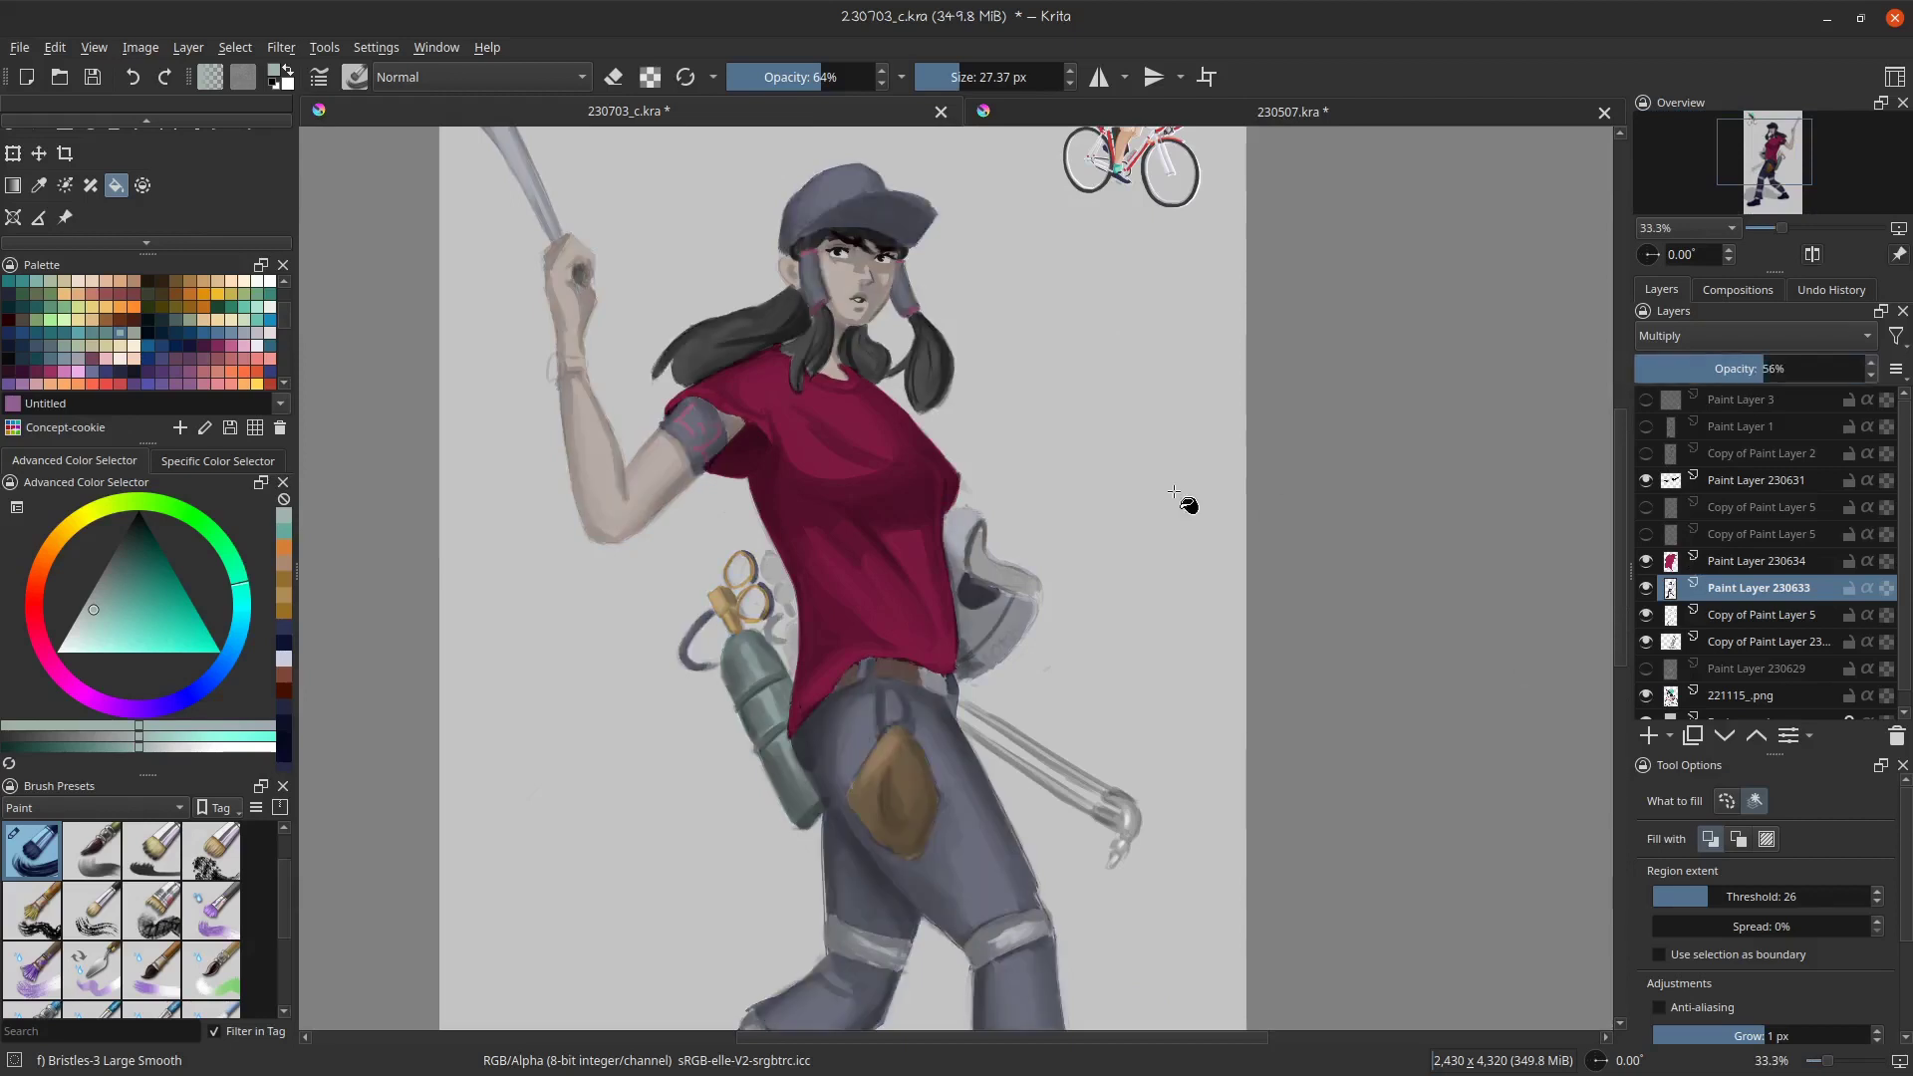
pyautogui.scroll(-2, 1191, 451)
pyautogui.click(1789, 563)
pyautogui.moveTo(1753, 370); pyautogui.dragTo(1779, 367)
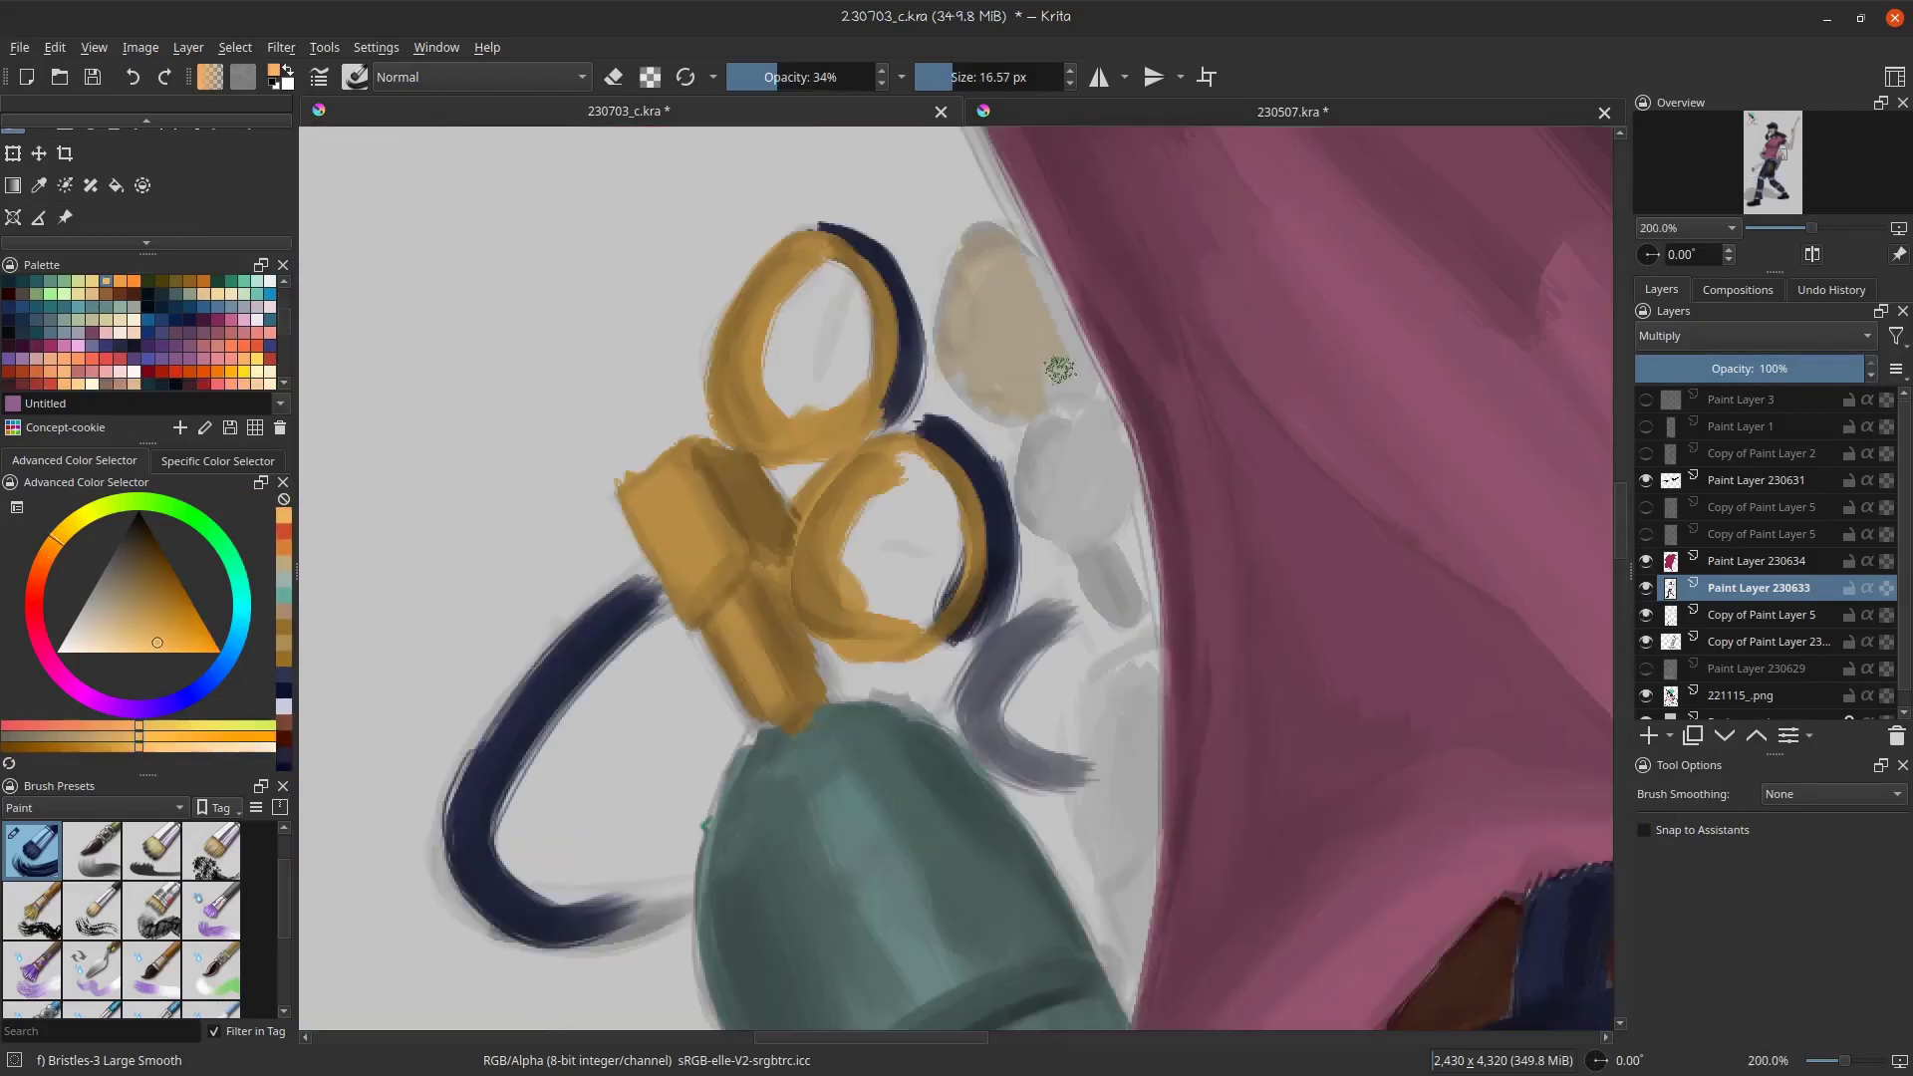
# - Glaze the grey valve parts beside the shirt with orange at 34% brush opacity
pyautogui.moveTo(1059, 369)
pyautogui.mouseDown()
pyautogui.moveTo(982, 294)
pyautogui.moveTo(961, 301)
pyautogui.moveTo(1003, 370)
pyautogui.moveTo(1068, 365)
pyautogui.moveTo(1002, 399)
pyautogui.moveTo(1060, 406)
pyautogui.moveTo(1039, 510)
pyautogui.moveTo(1101, 449)
pyautogui.moveTo(1106, 409)
pyautogui.moveTo(1121, 507)
pyautogui.moveTo(1030, 475)
pyautogui.moveTo(1035, 448)
pyautogui.moveTo(1112, 592)
pyautogui.mouseUp()
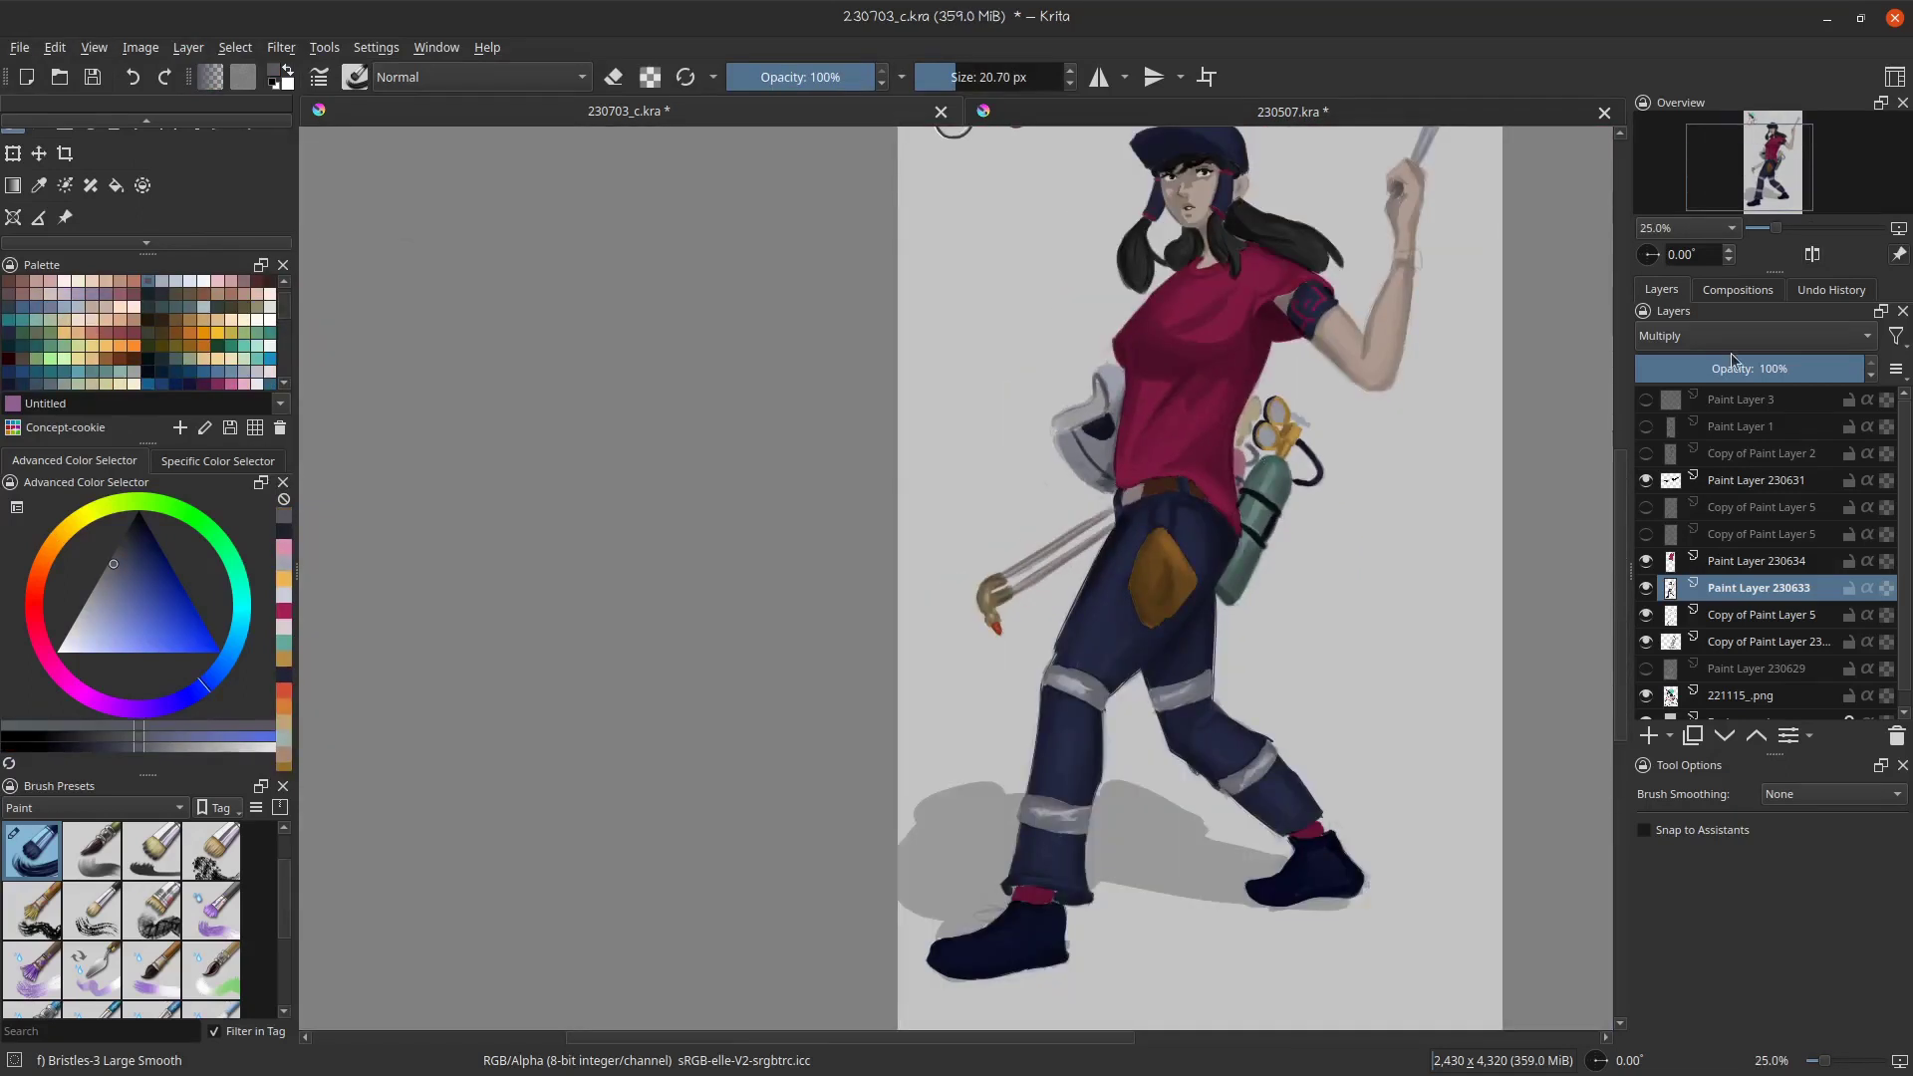
# - Lower the opacity of the colour layers Paint Layer 230633 and Paint Layer 230634
pyautogui.moveTo(1737, 364); pyautogui.dragTo(1715, 367)
pyautogui.click(1759, 370)
pyautogui.click(1746, 561)
pyautogui.click(1778, 372)
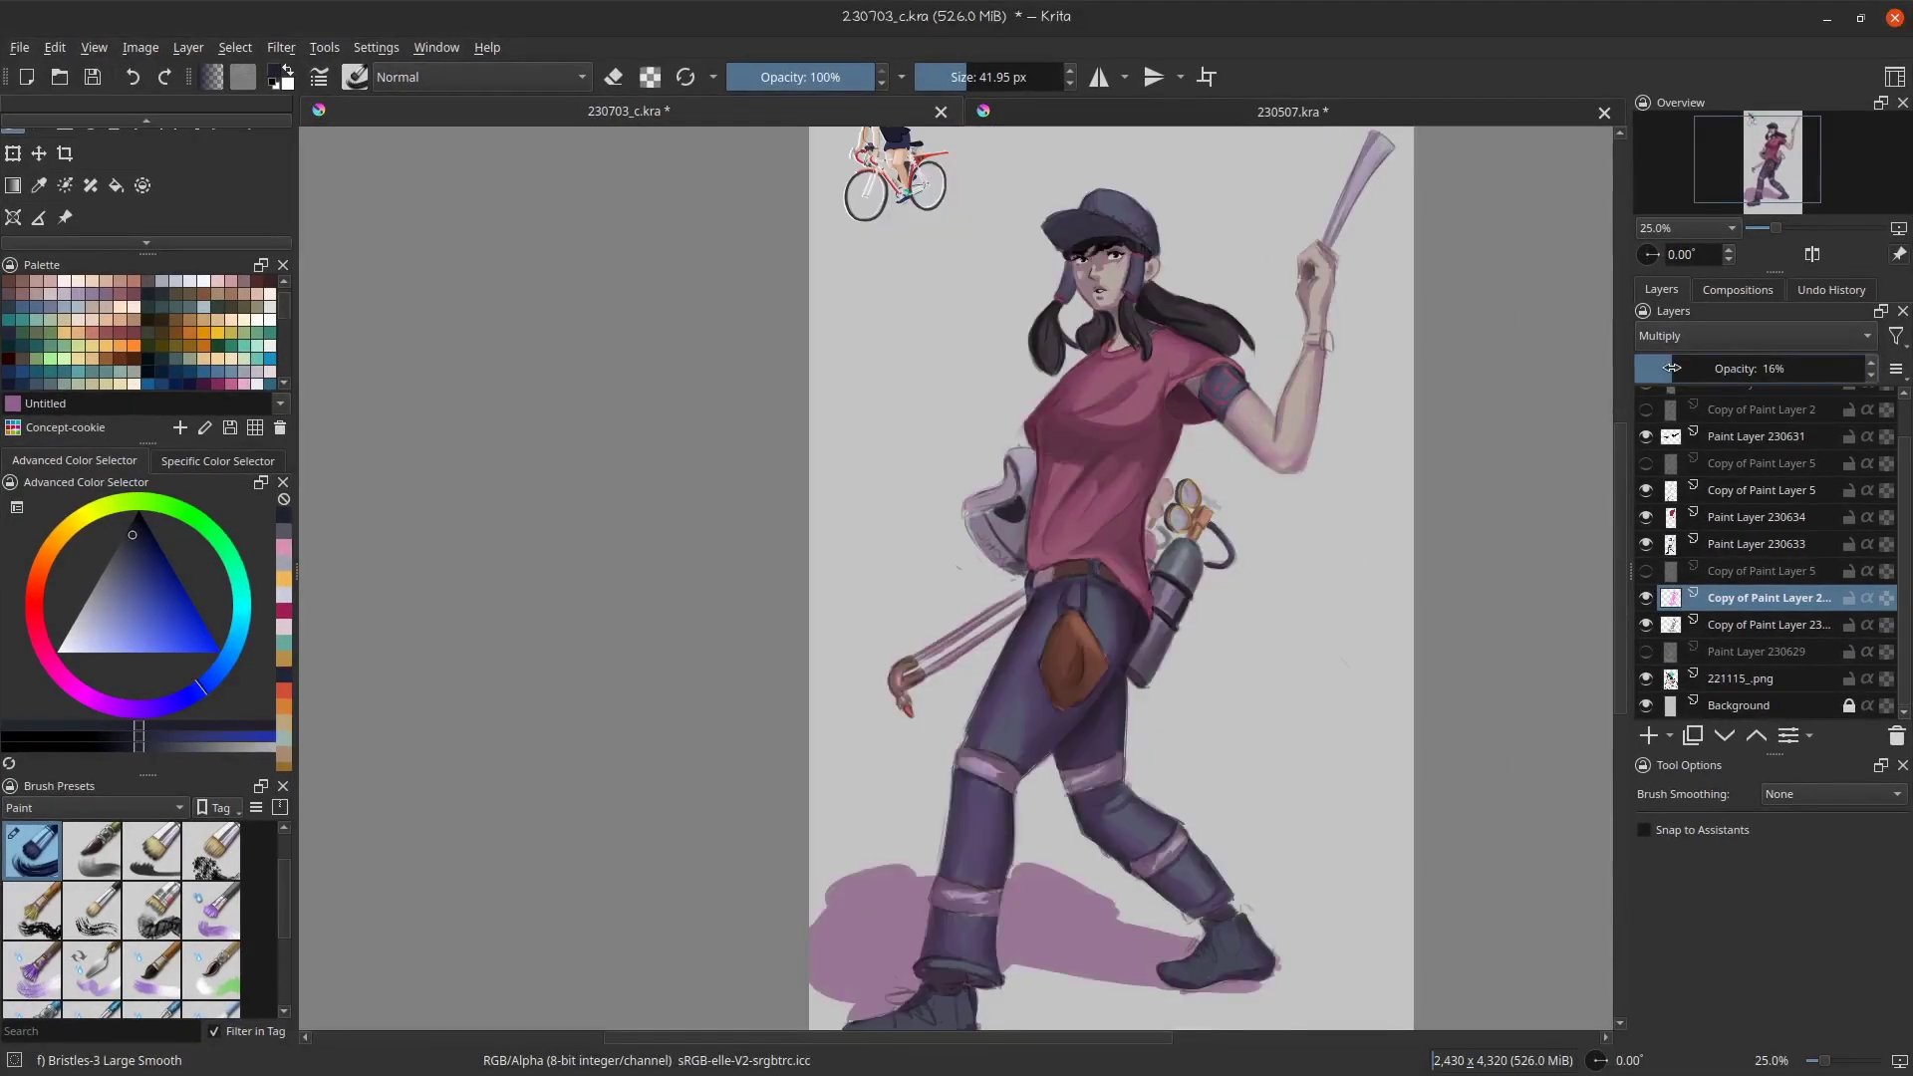
# - Set the purple shading layer's opacity to 63% and toggle its visibility off and on to compare
pyautogui.moveTo(1667, 368); pyautogui.dragTo(1781, 367)
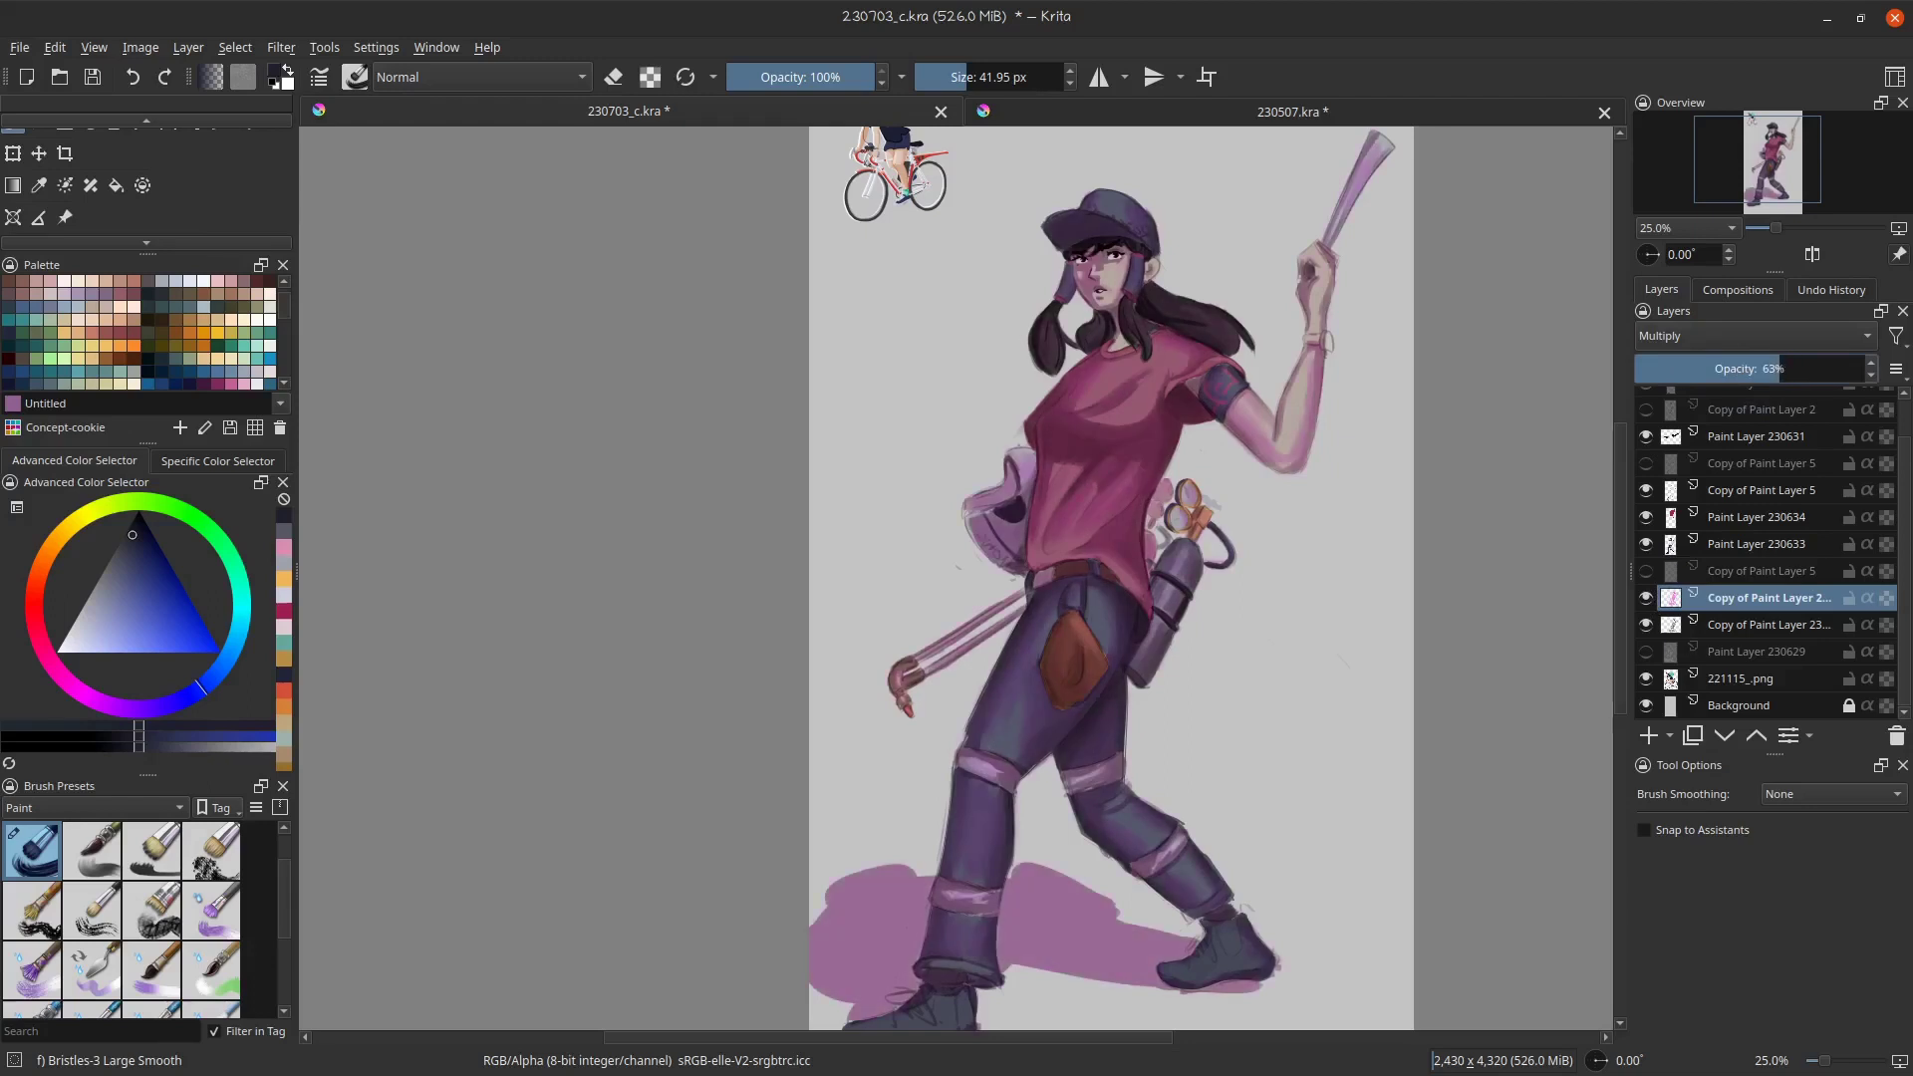
pyautogui.click(1644, 596)
pyautogui.click(1644, 596)
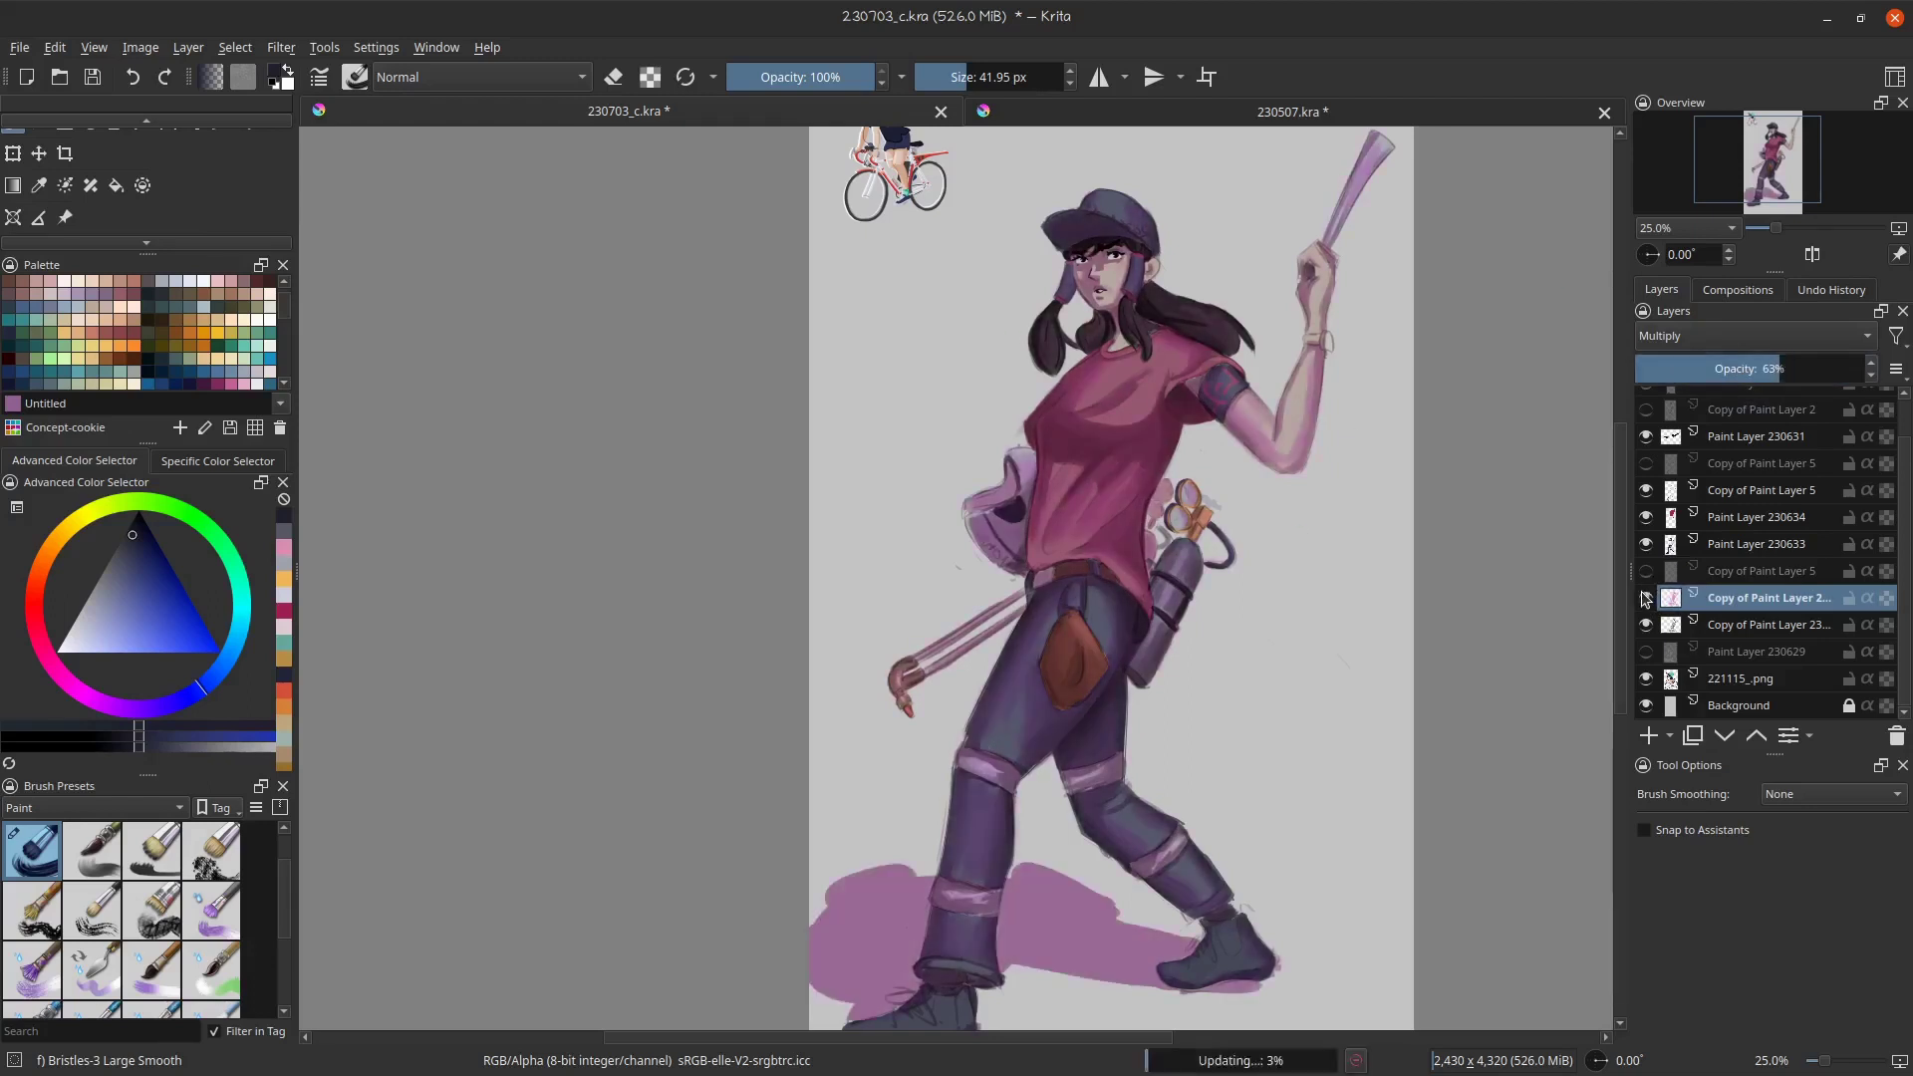
# - Toggle the purple shading layer off and on to compare the lower figure with and without it
pyautogui.moveTo(1181, 657); pyautogui.dragTo(1189, 537)
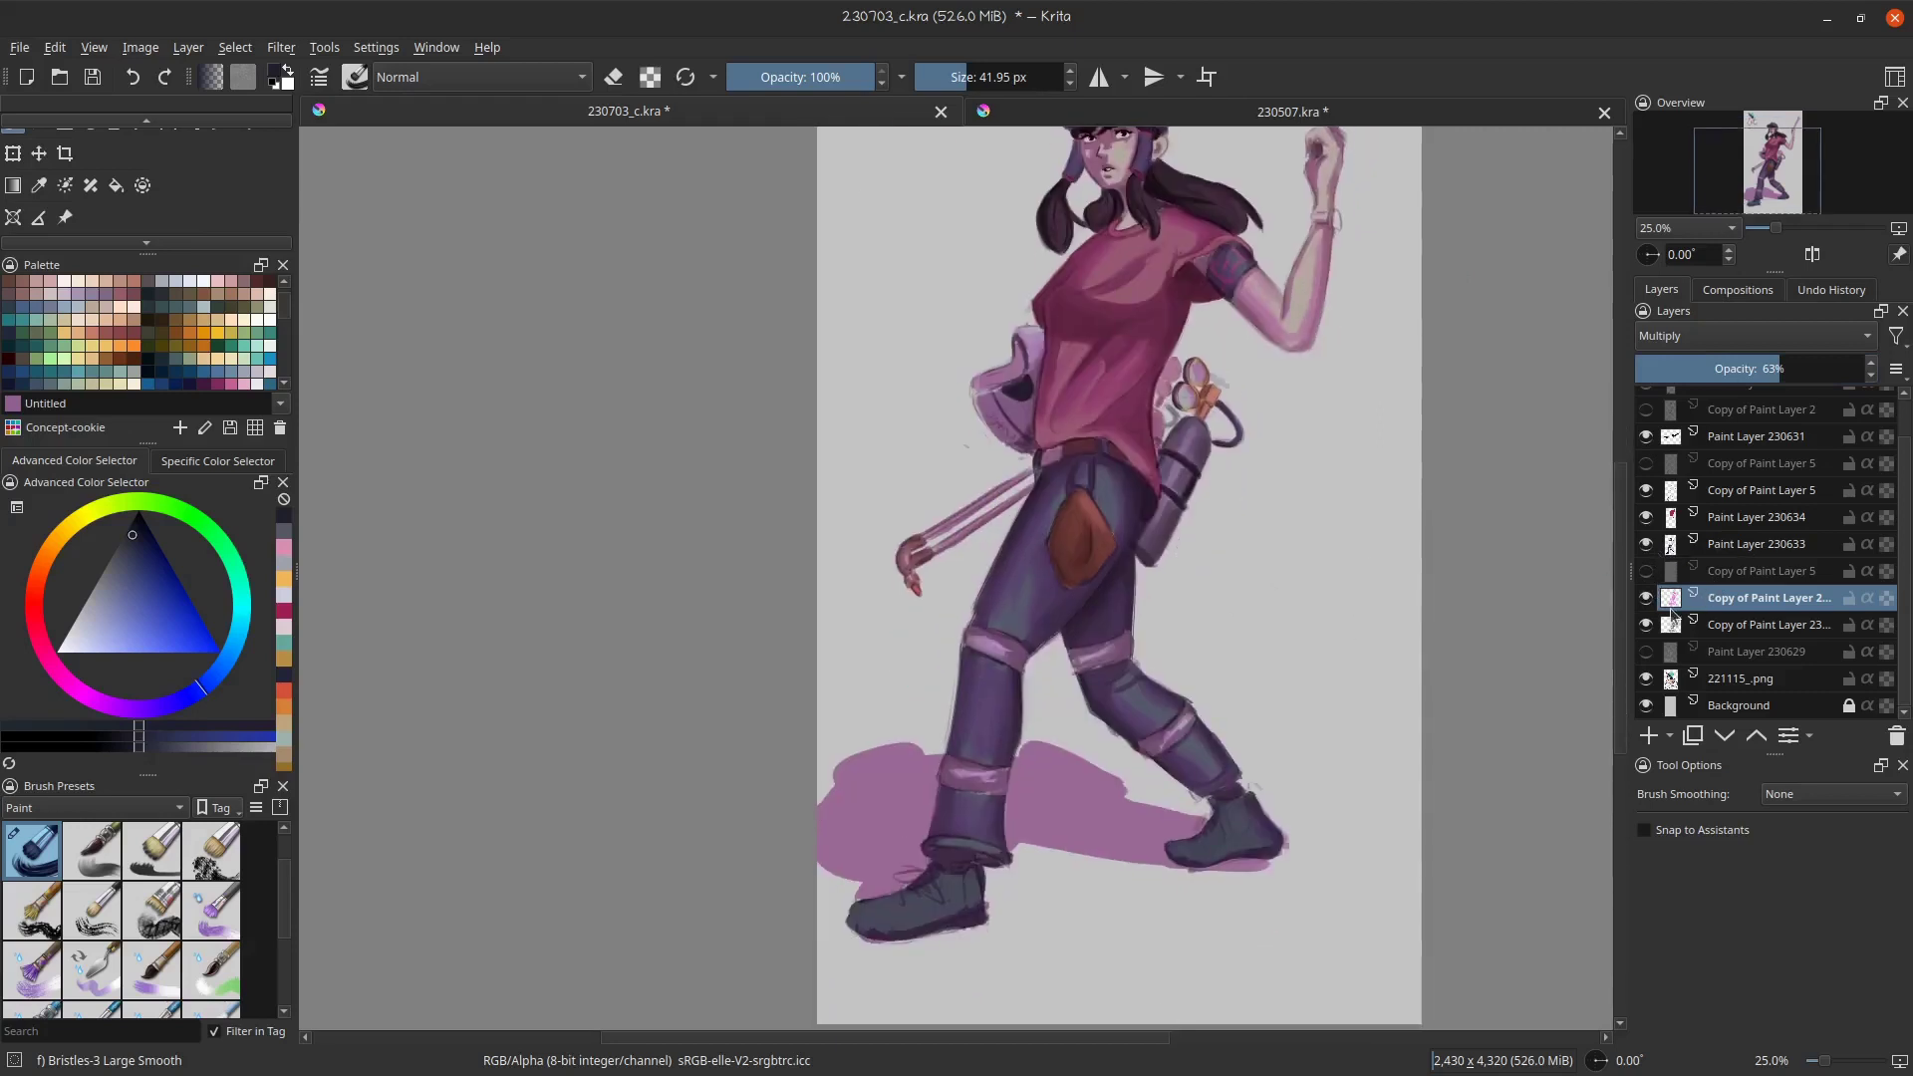
pyautogui.click(1646, 597)
pyautogui.click(1647, 598)
pyautogui.scroll(1, 1263, 619)
# - Try an orange stroke over the hip pouch on Paint Layer 230634
pyautogui.click(1746, 520)
pyautogui.scroll(2, 1036, 605)
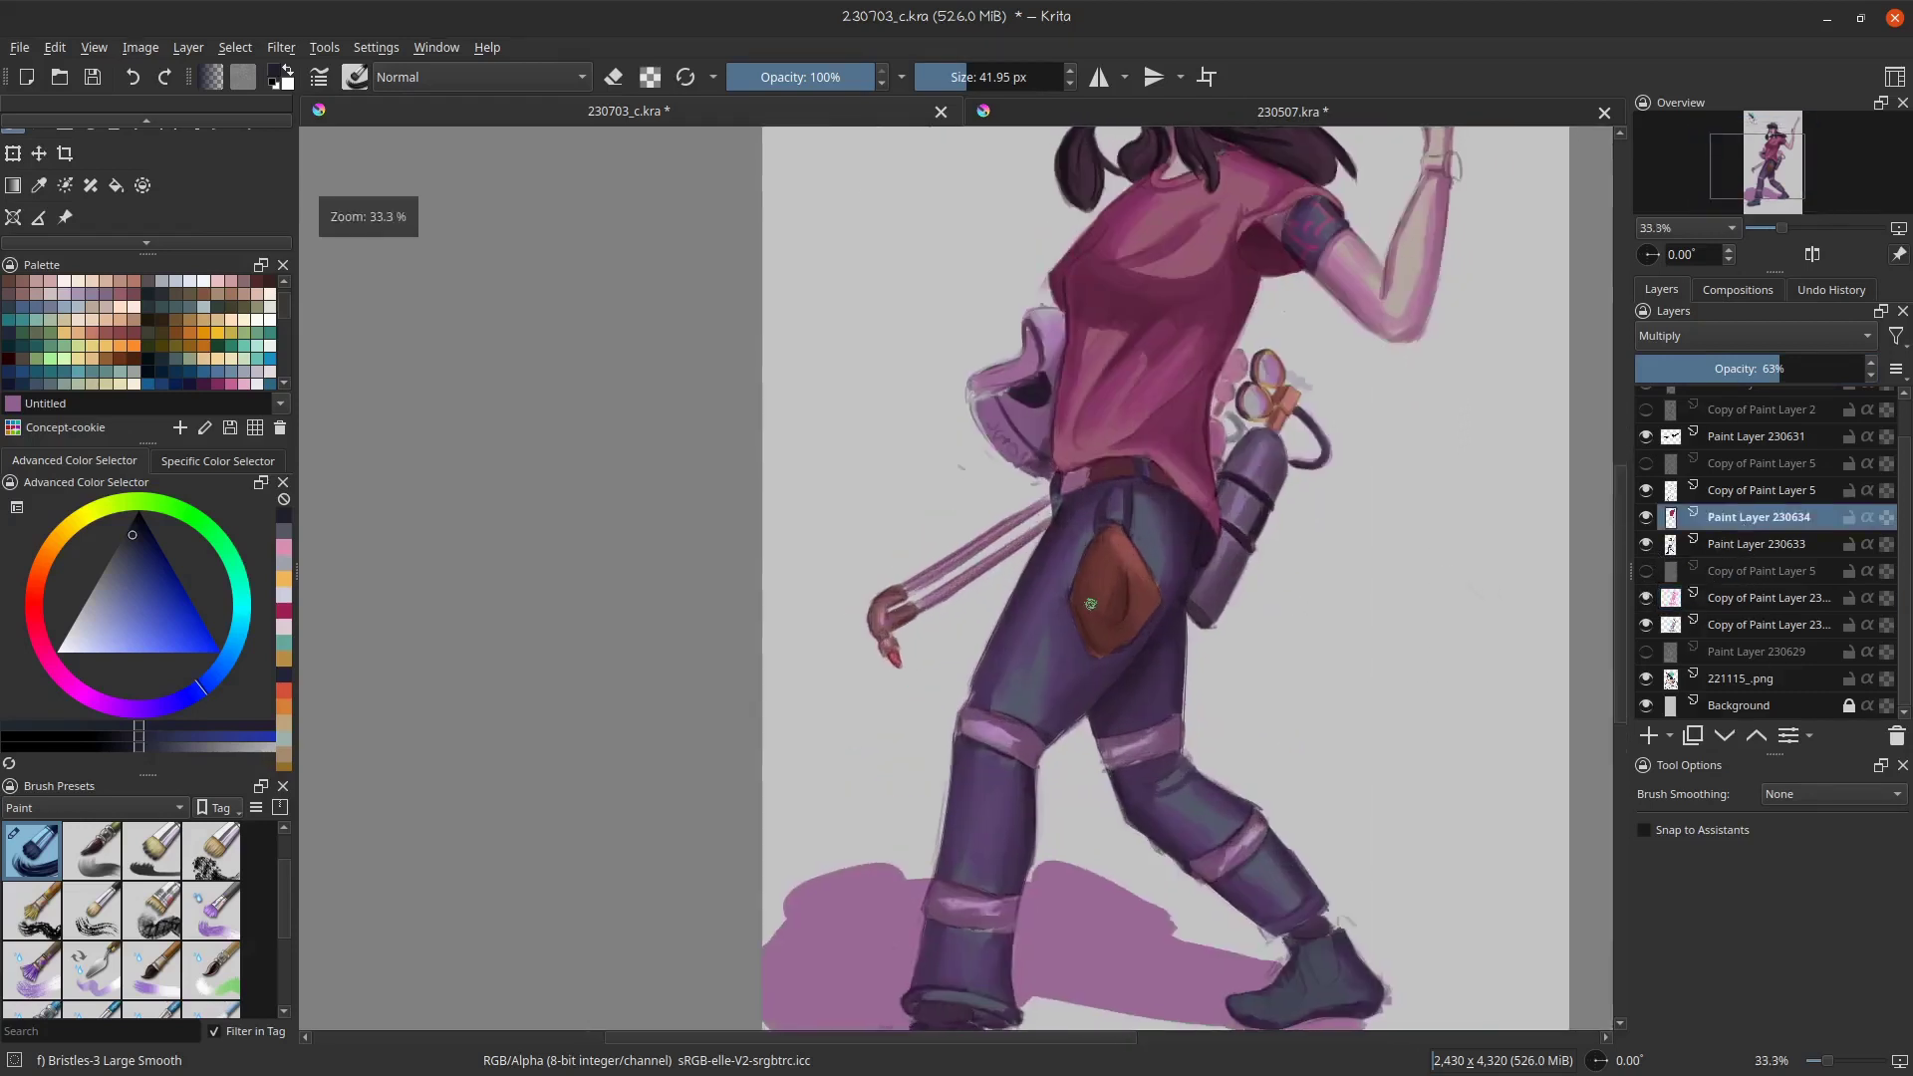
pyautogui.click(50, 552)
pyautogui.moveTo(1086, 608); pyautogui.dragTo(1121, 528)
pyautogui.hotkey('ctrl', 'z')
# - On Paint Layer 230633, test orange shades on the hip pouch and pick a muted mid-dark orange as the brush colour
pyautogui.click(1718, 548)
pyautogui.click(1646, 545)
pyautogui.click(1646, 545)
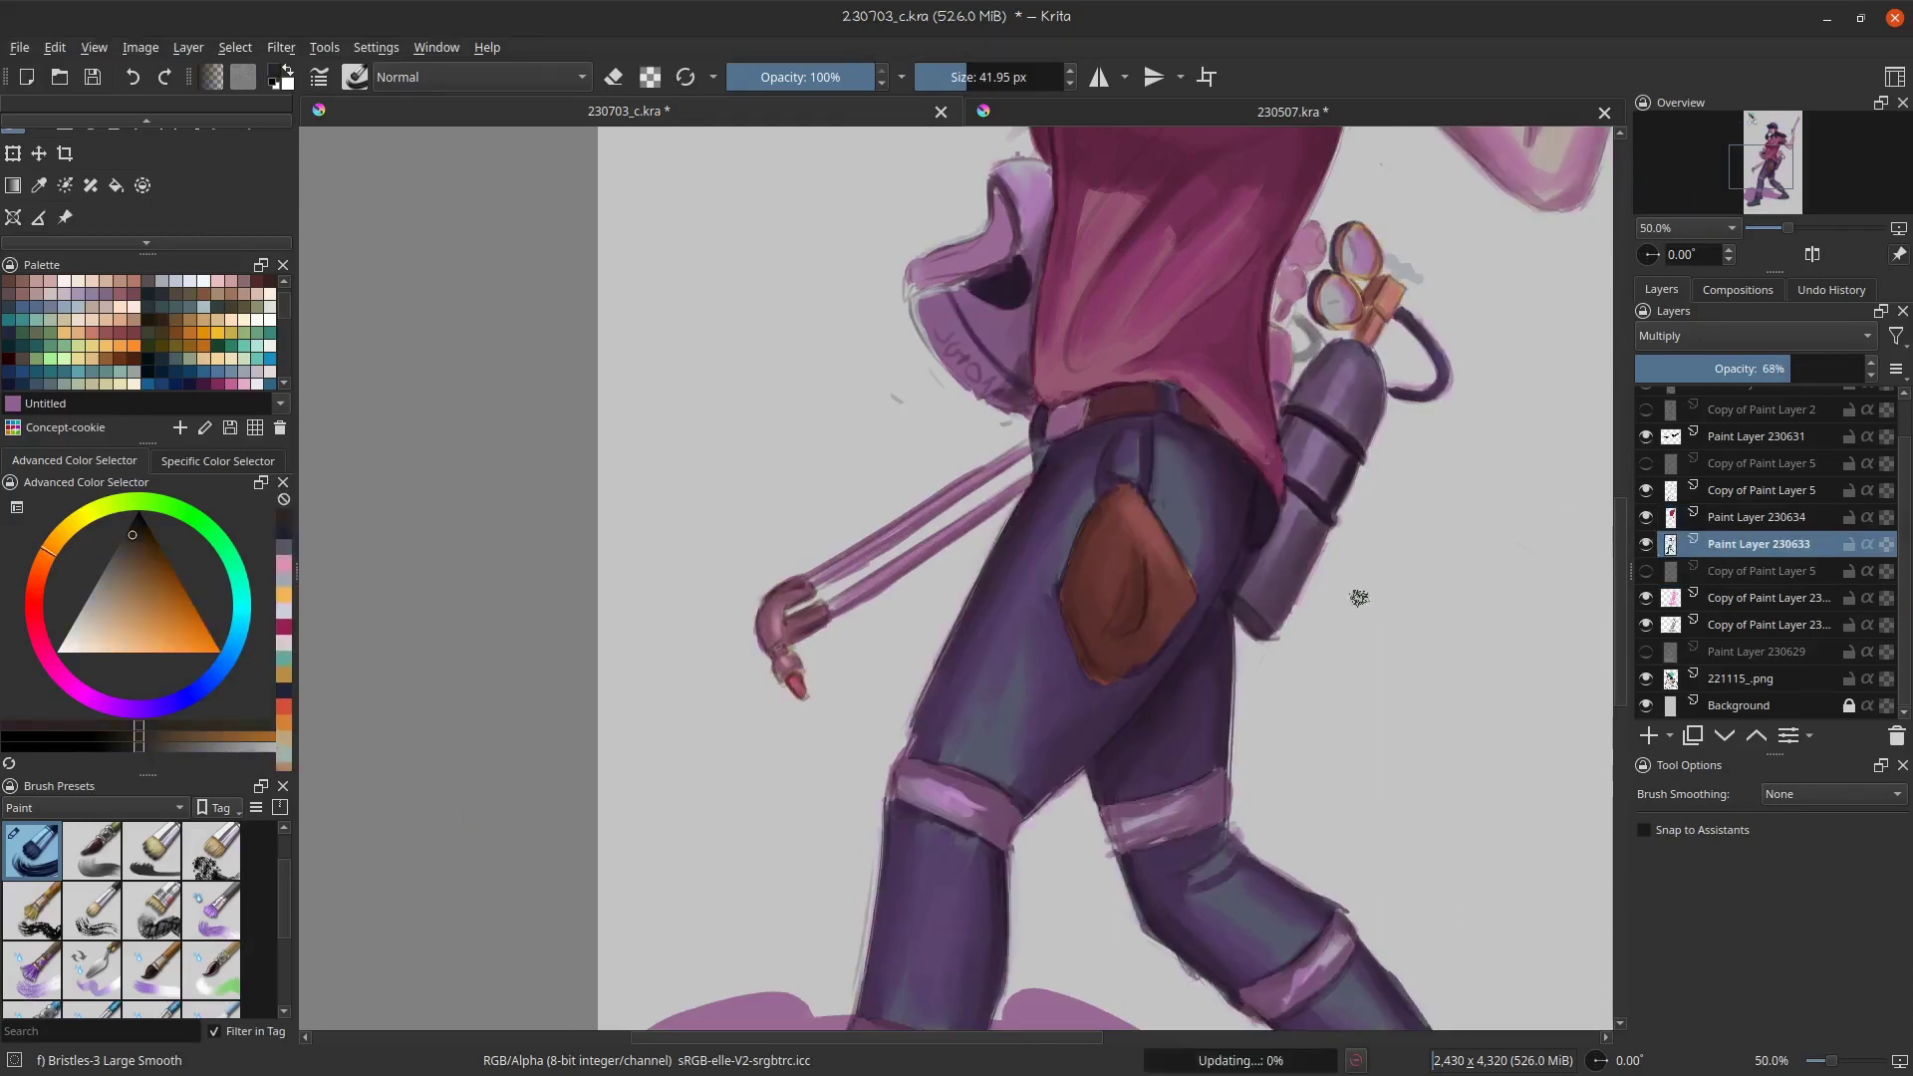
pyautogui.click(165, 612)
pyautogui.hotkey('ctrl', 'z')
pyautogui.click(120, 644)
pyautogui.moveTo(1133, 519)
pyautogui.mouseDown()
pyautogui.moveTo(1094, 584)
pyautogui.moveTo(1136, 610)
pyautogui.mouseUp()
pyautogui.hotkey('ctrl', 'z')
pyautogui.click(139, 629)
pyautogui.moveTo(140, 631); pyautogui.dragTo(165, 604)
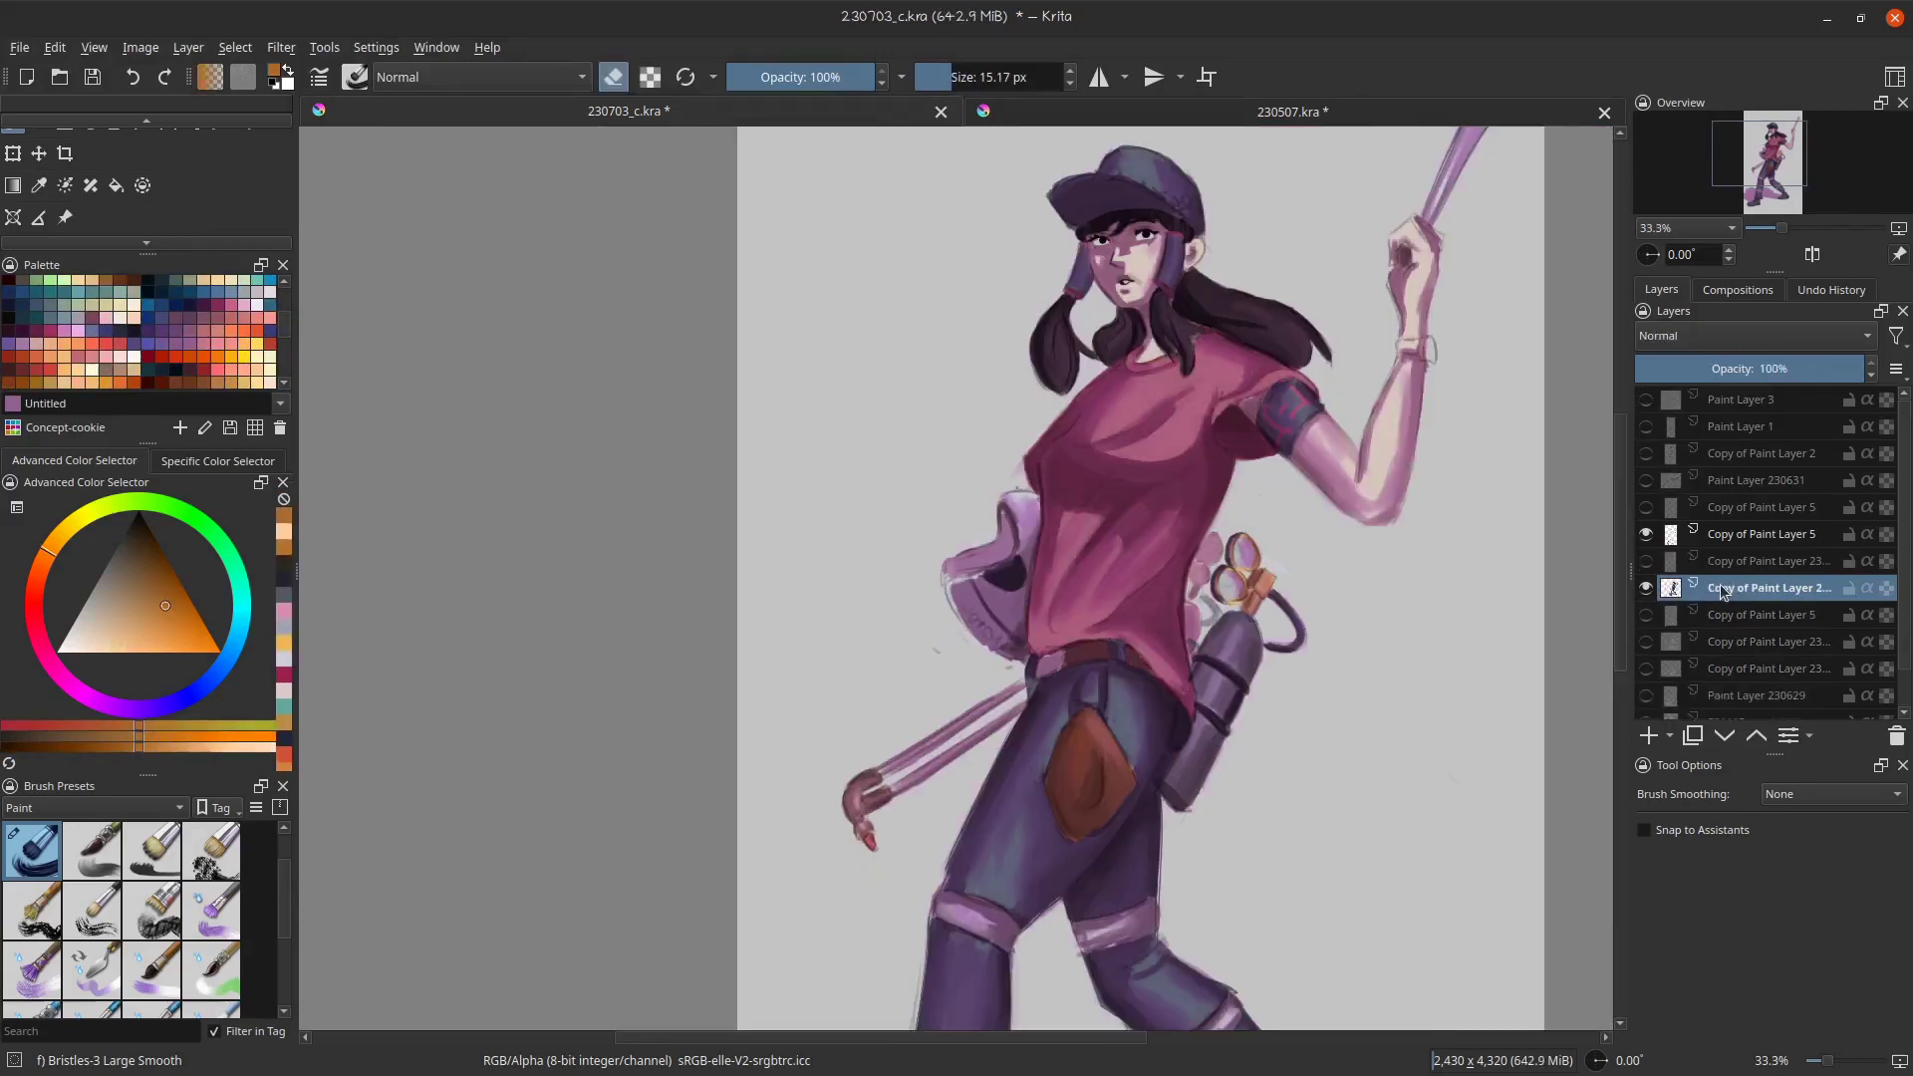
# - Toggle the colour layer Paint Layer 230633 off and on over the purple shading and check its blending mode
pyautogui.click(1647, 615)
pyautogui.click(1647, 615)
pyautogui.click(1647, 588)
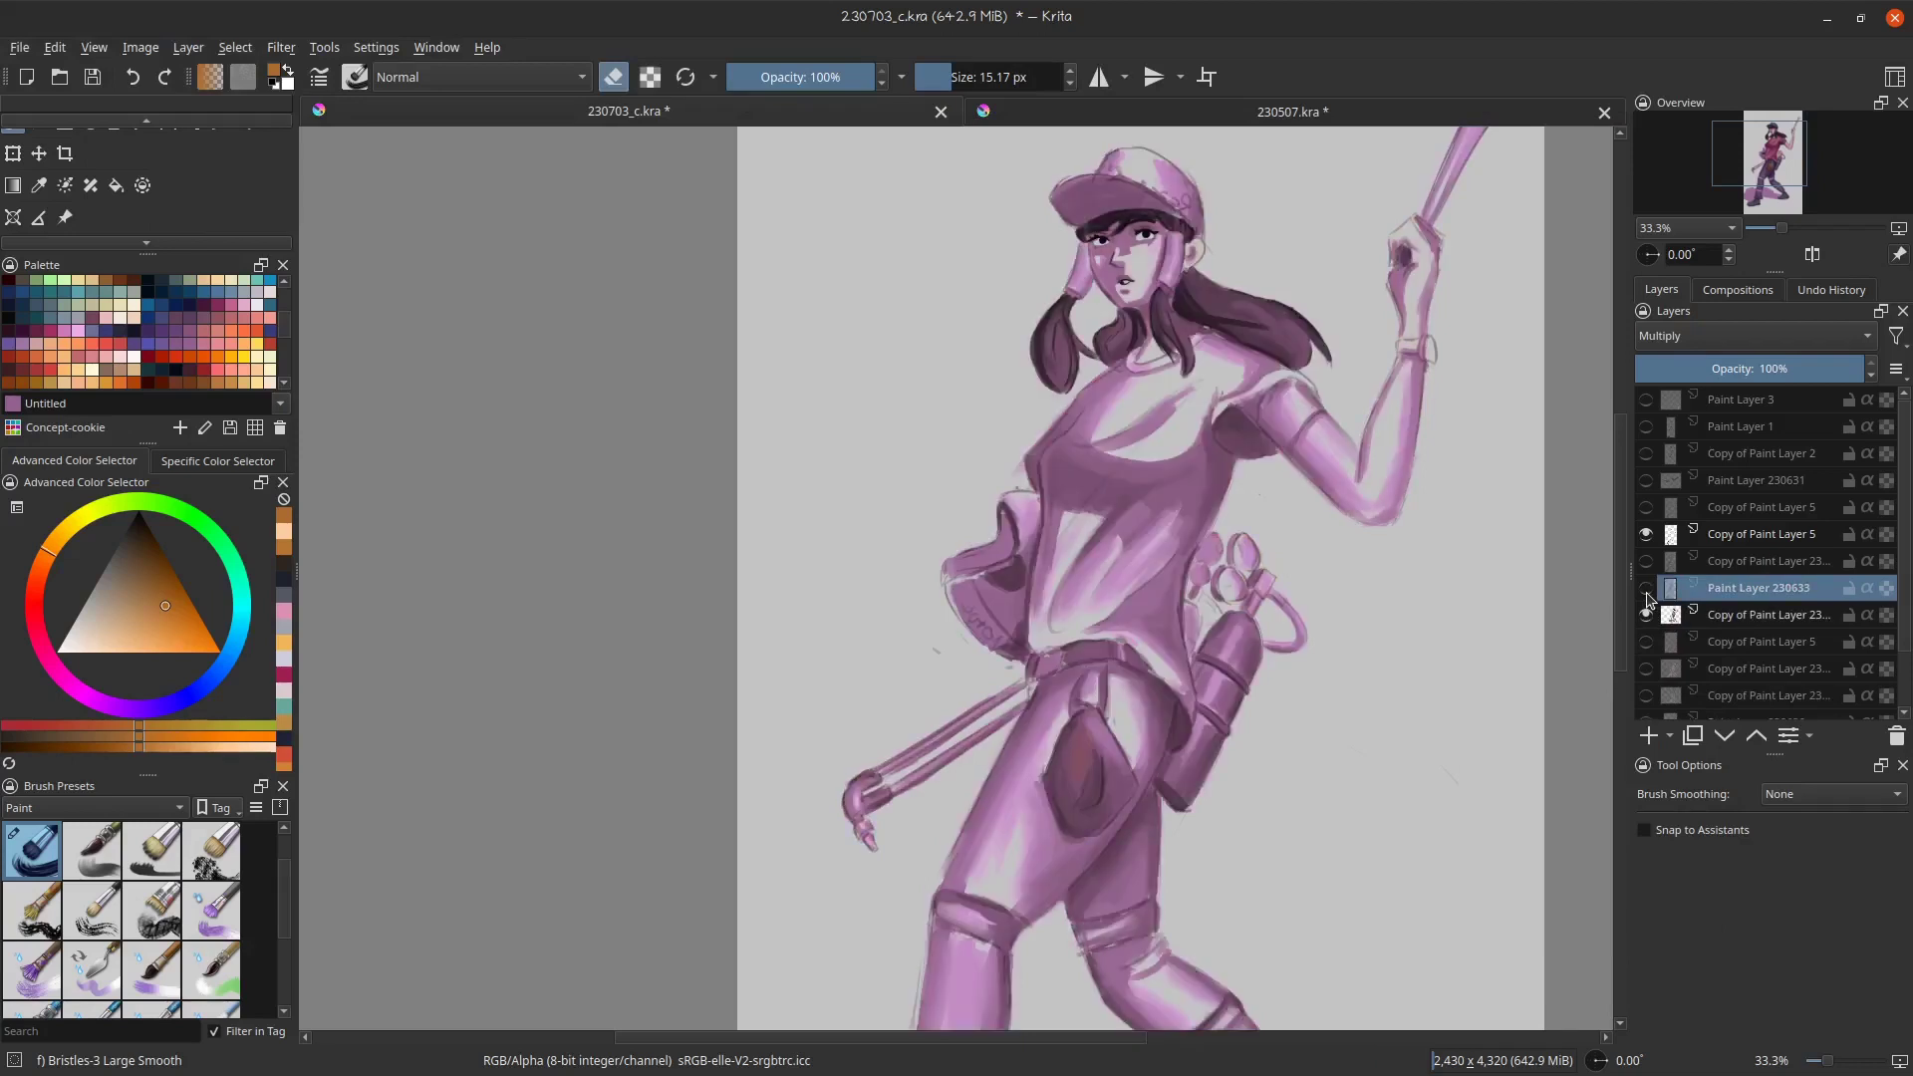
pyautogui.click(1647, 589)
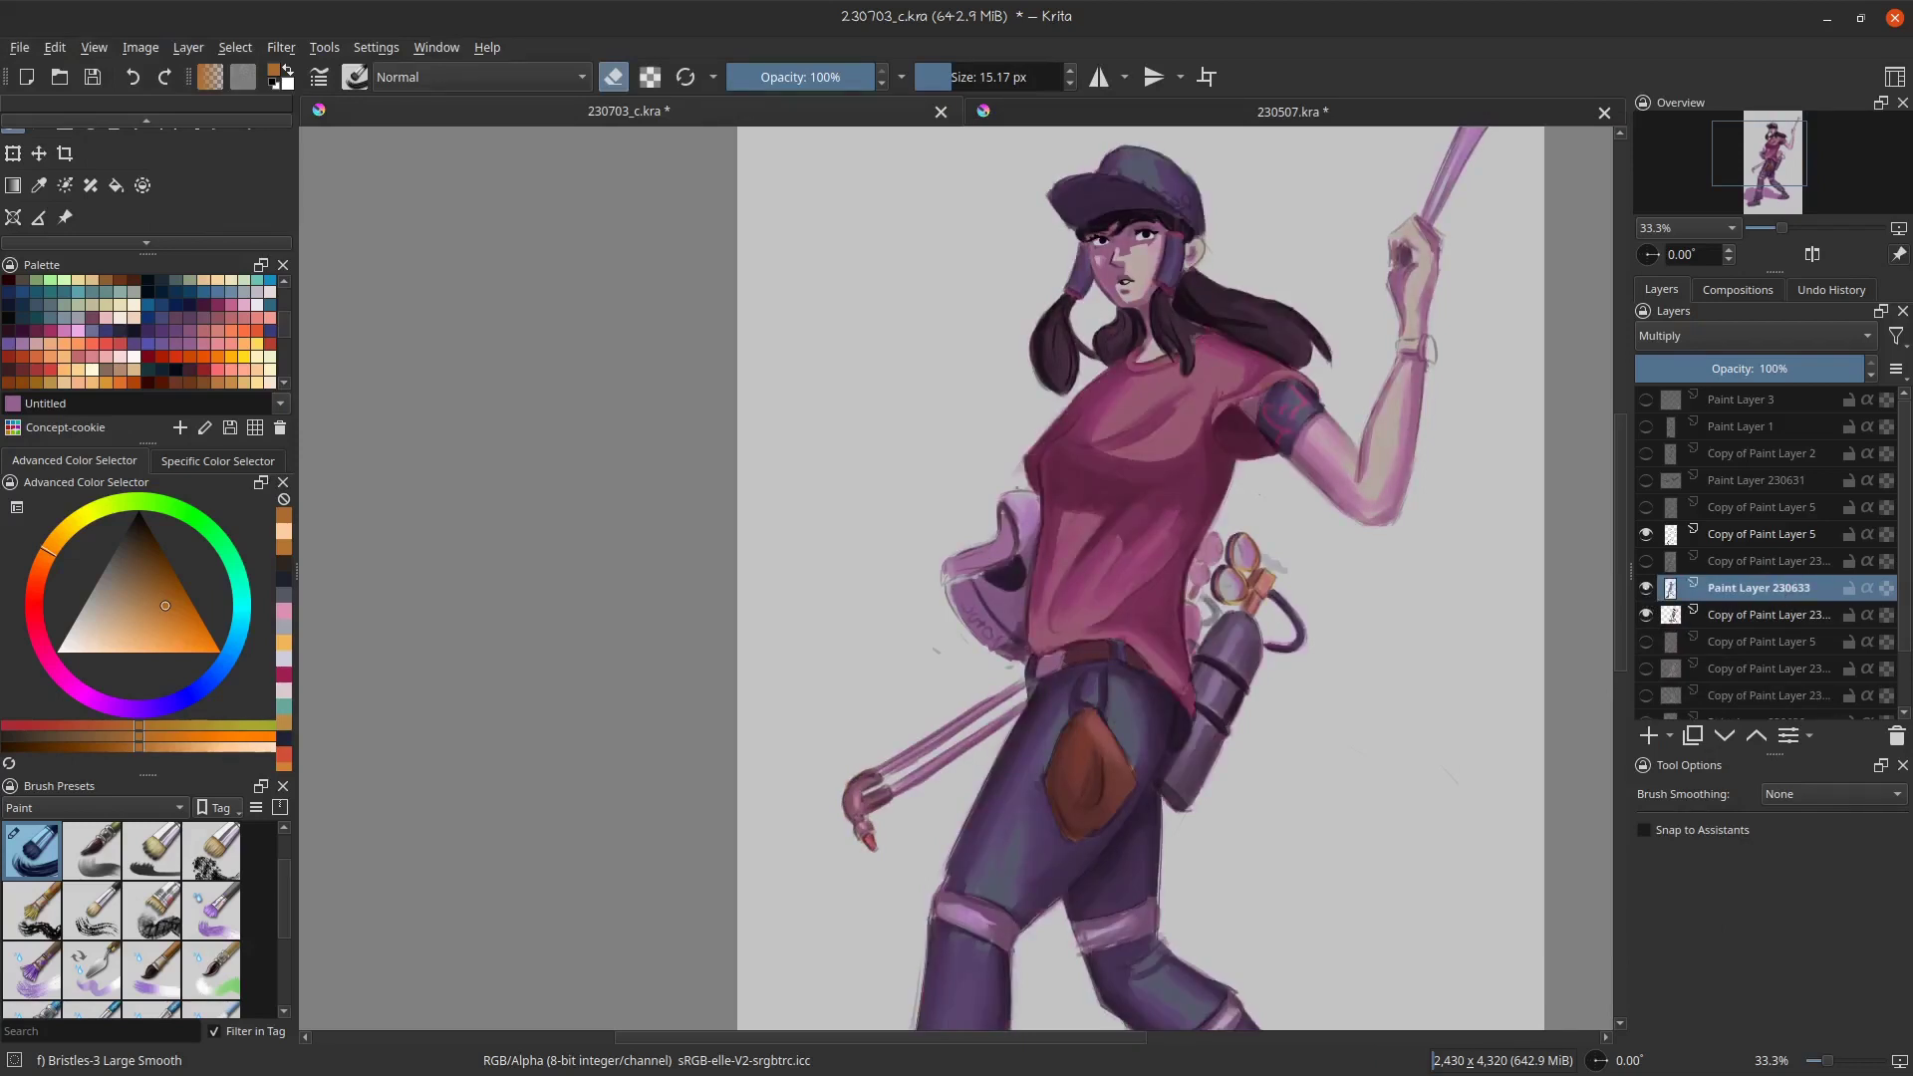
pyautogui.click(1704, 339)
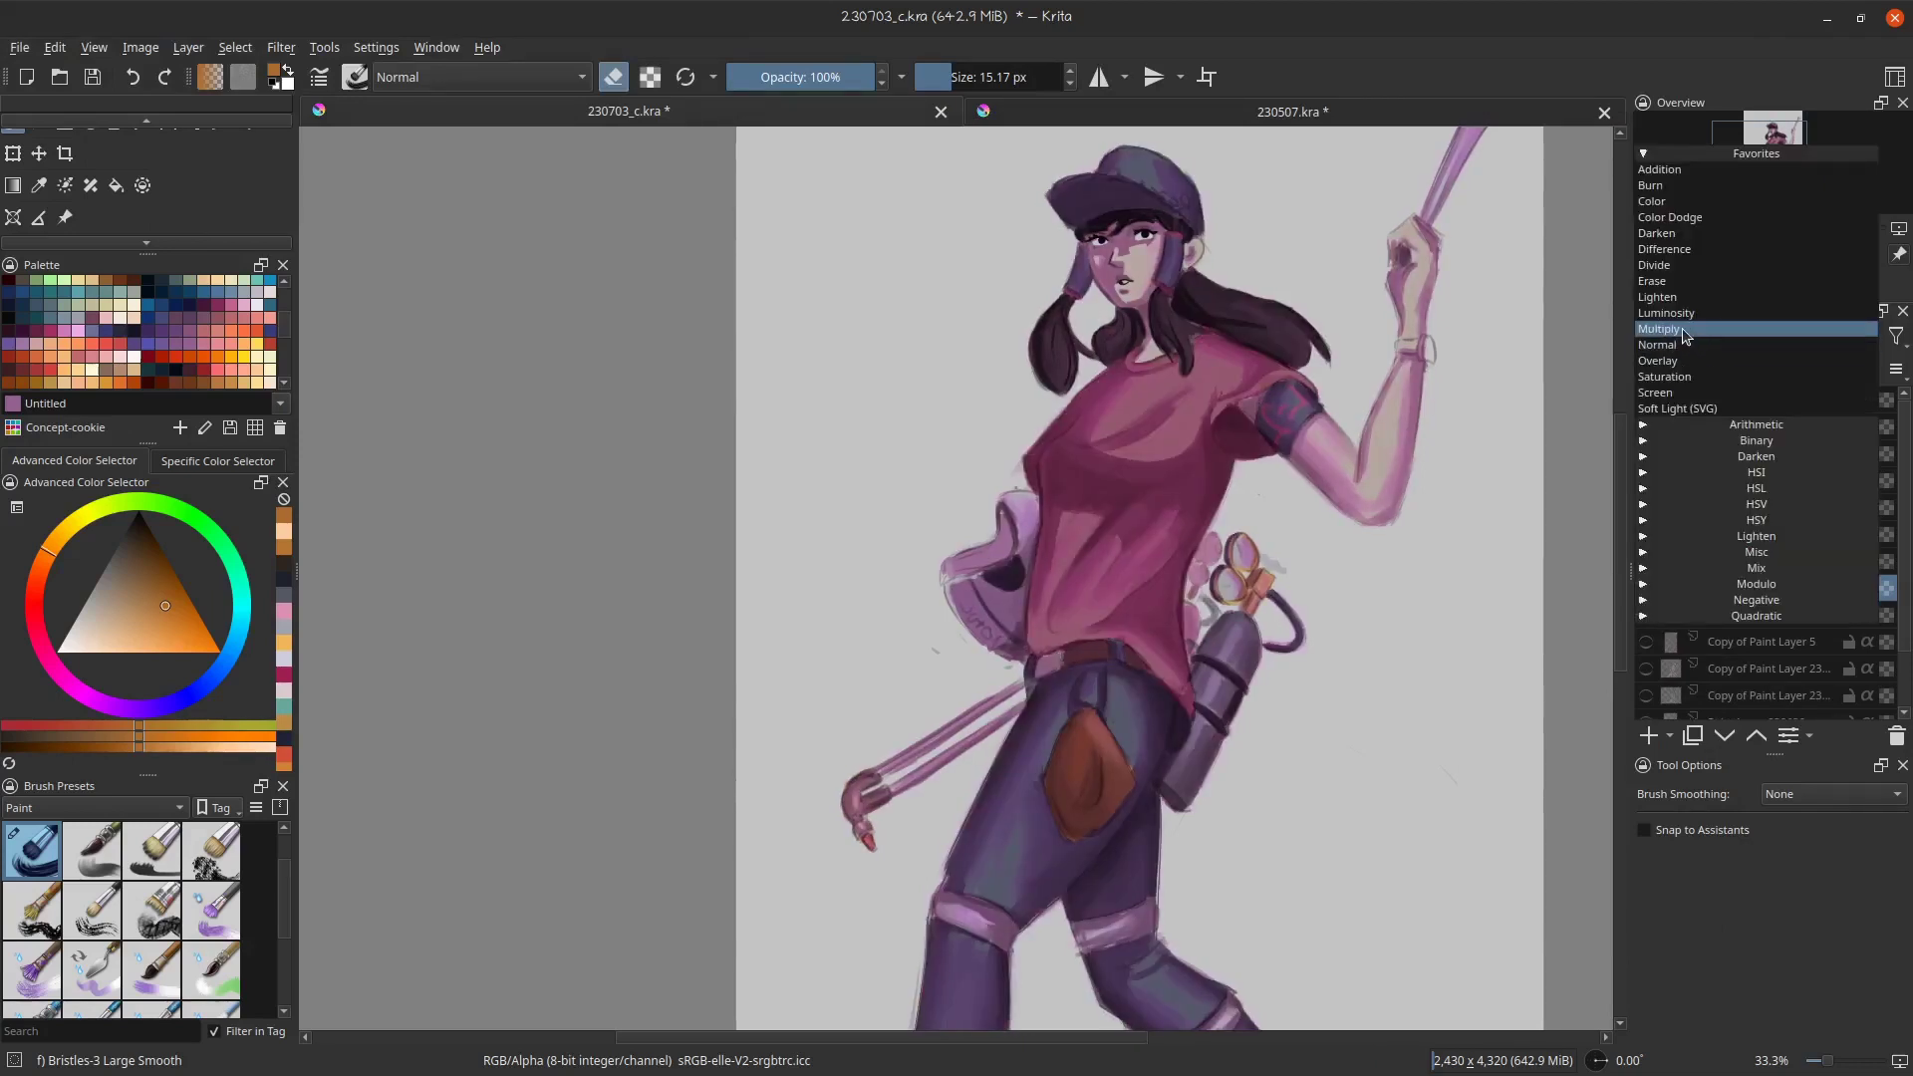
pyautogui.press('Escape')
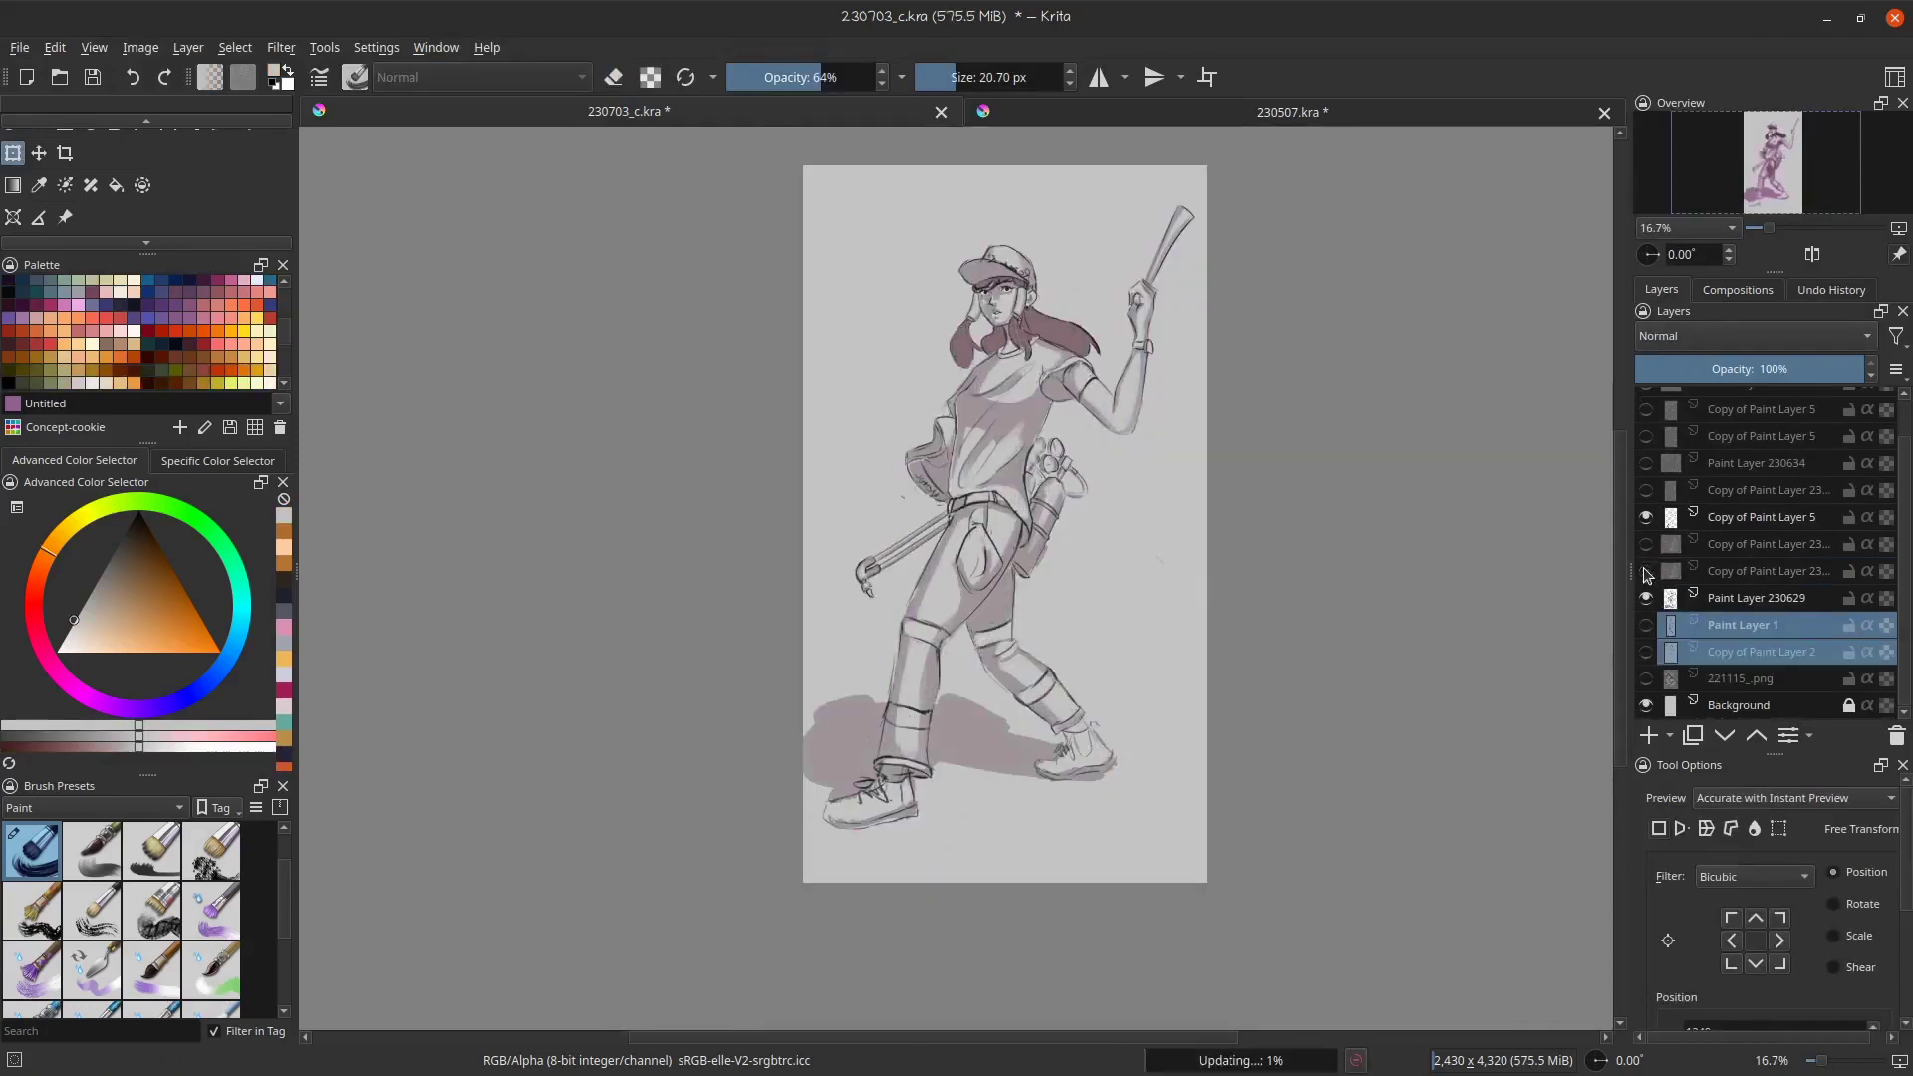
# - Move the rough sketch Paint Layer 1 below Copy of Paint Layer 2 and show it without the shading and line art
pyautogui.click(1646, 598)
pyautogui.click(1646, 625)
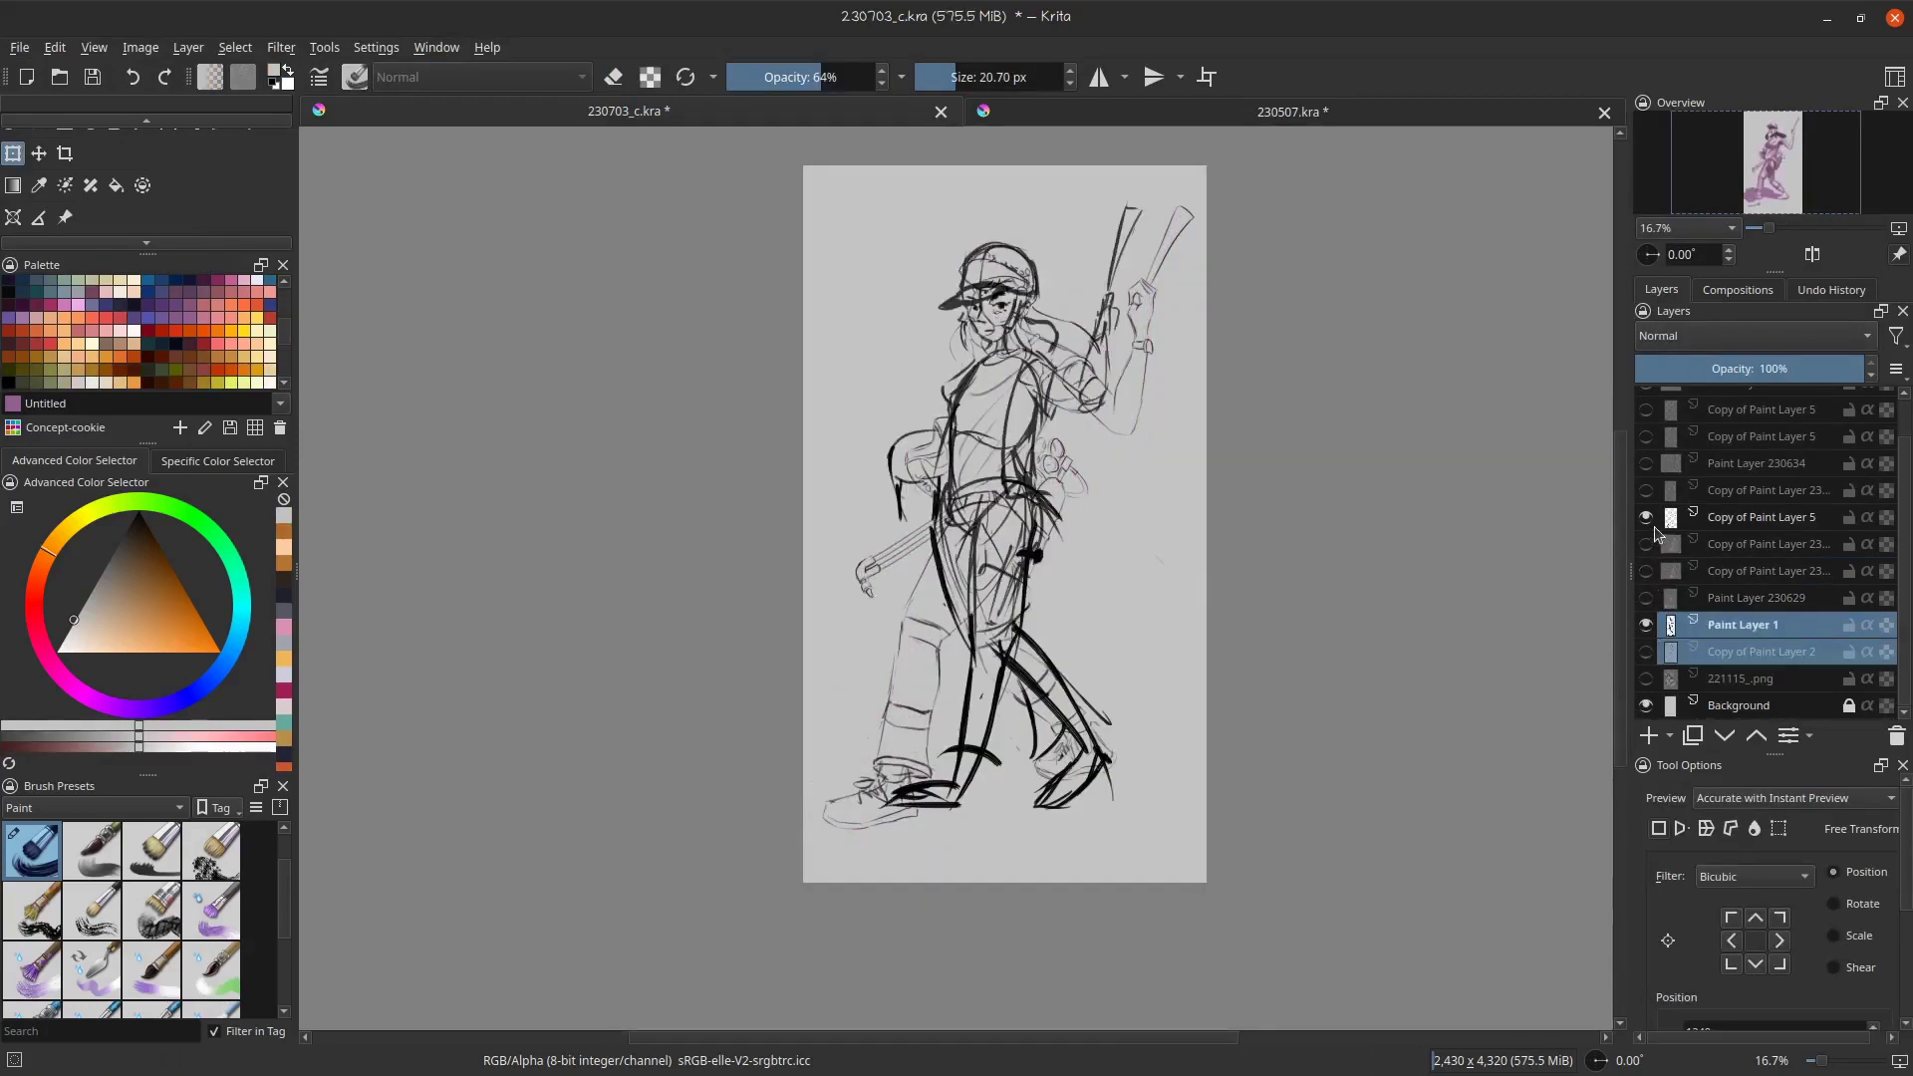
pyautogui.click(1712, 625)
pyautogui.click(1725, 735)
pyautogui.click(1646, 517)
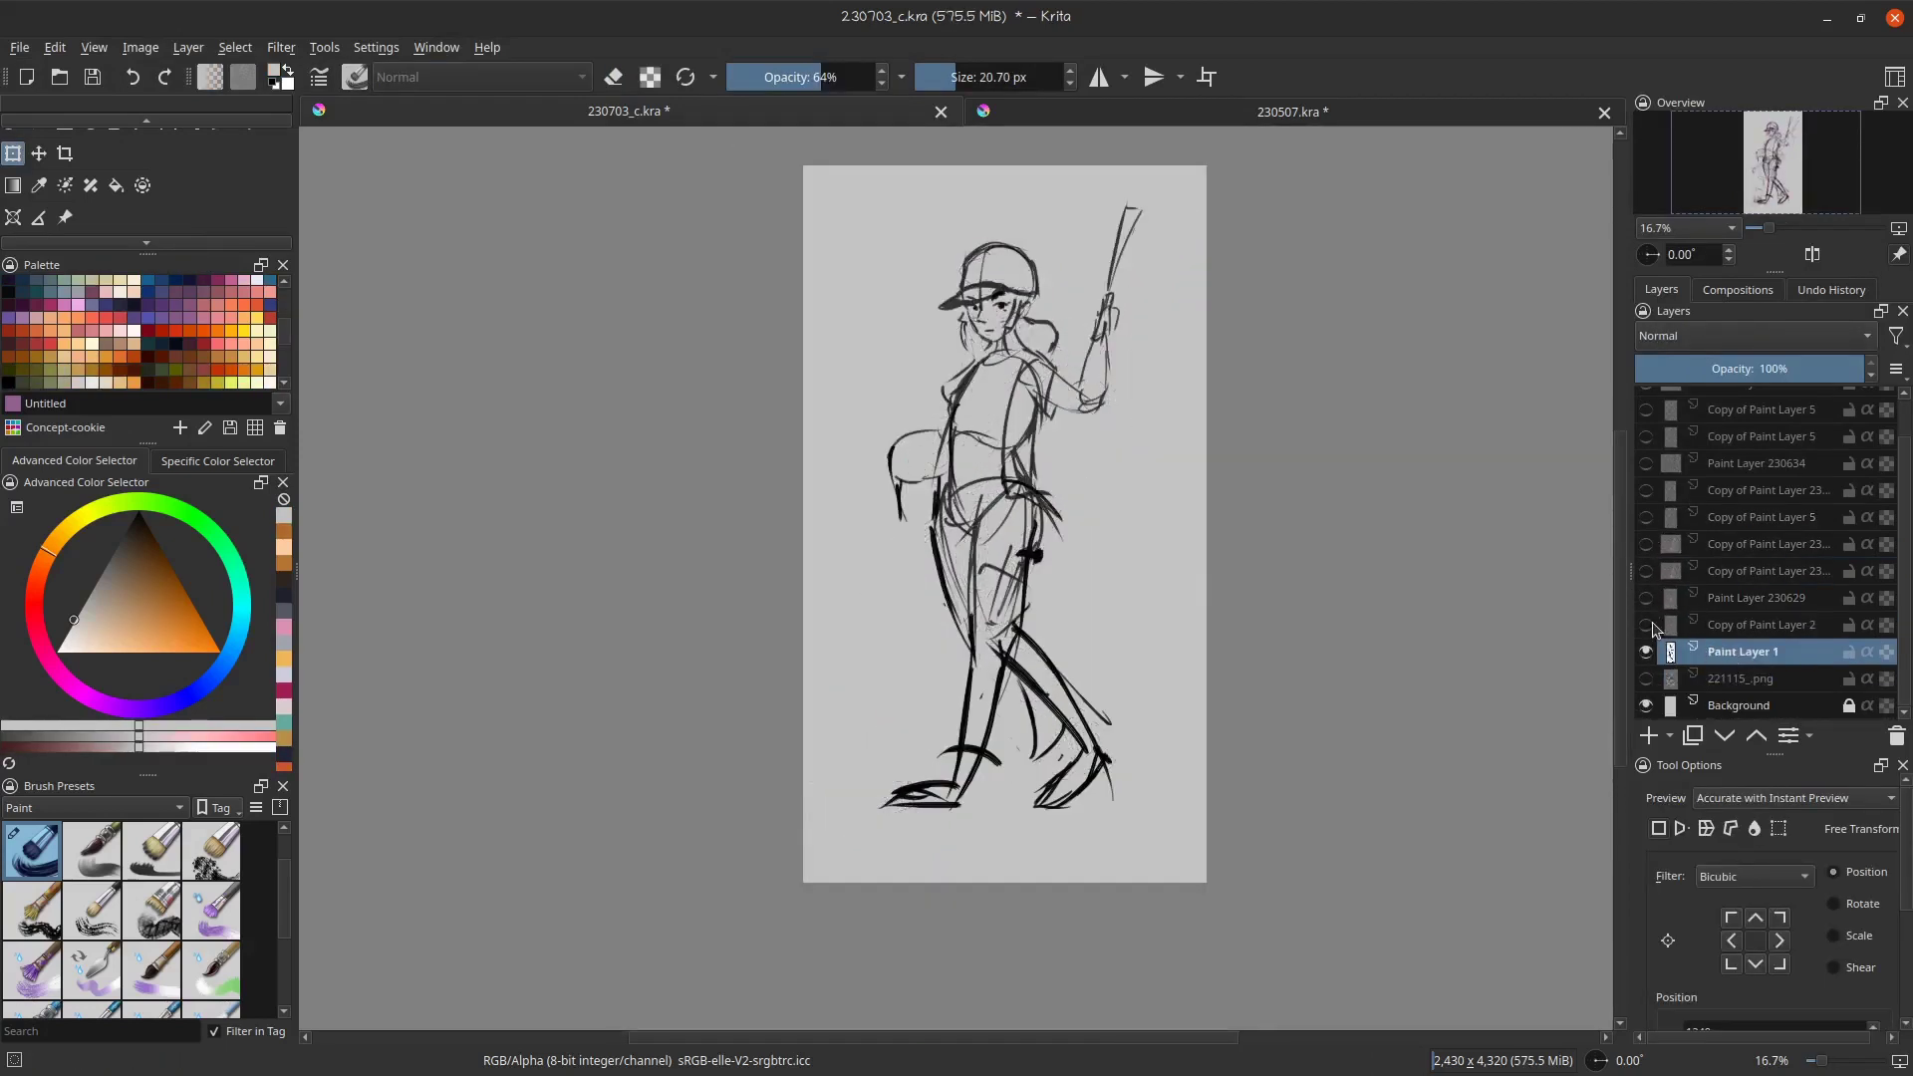
# - Compare the sketch, shading and line-art stages by switching their layers on and off one after another
pyautogui.click(1646, 625)
pyautogui.click(1646, 652)
pyautogui.click(1647, 572)
pyautogui.click(1648, 572)
pyautogui.click(1646, 517)
pyautogui.click(1647, 624)
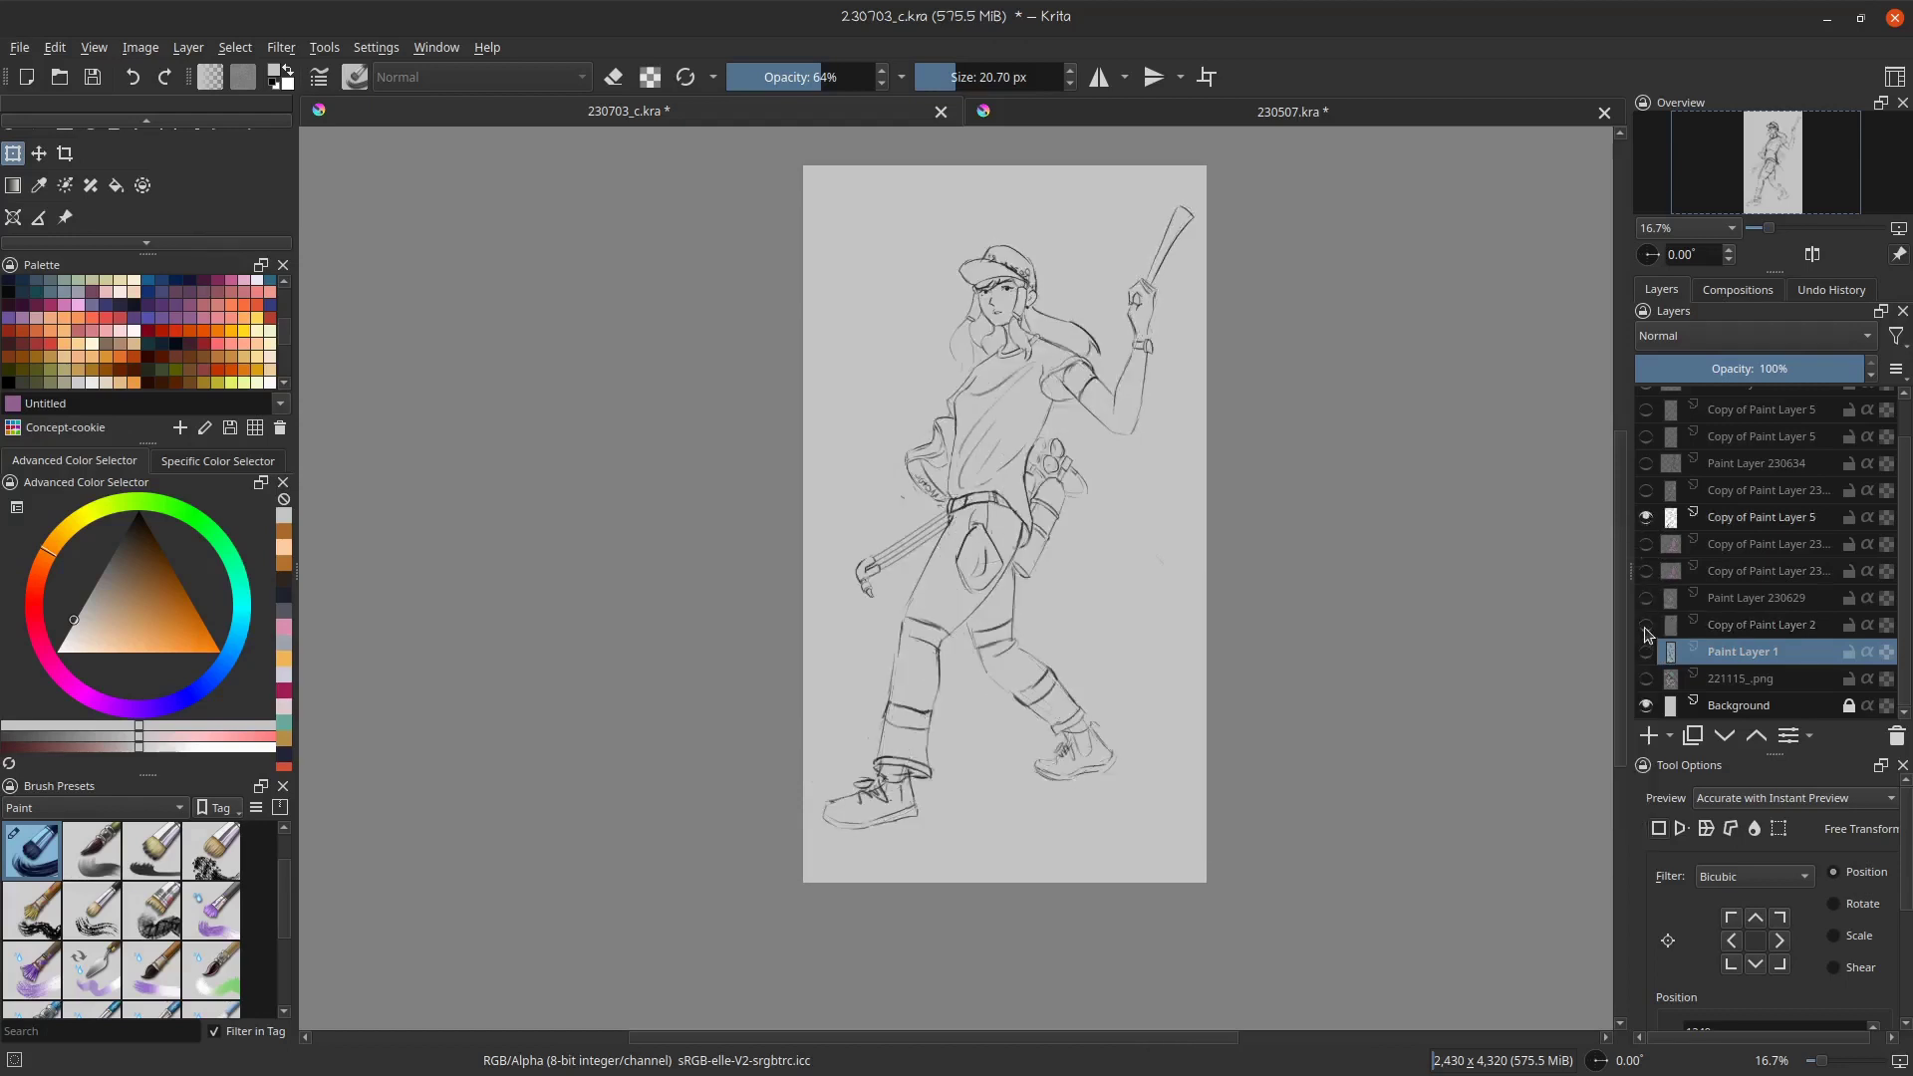
# - Remove the stray-mark layer Paint Layer 3 and show both Copy of Paint Layer 5 line-art layers
pyautogui.click(1646, 517)
pyautogui.scroll(1, 1647, 518)
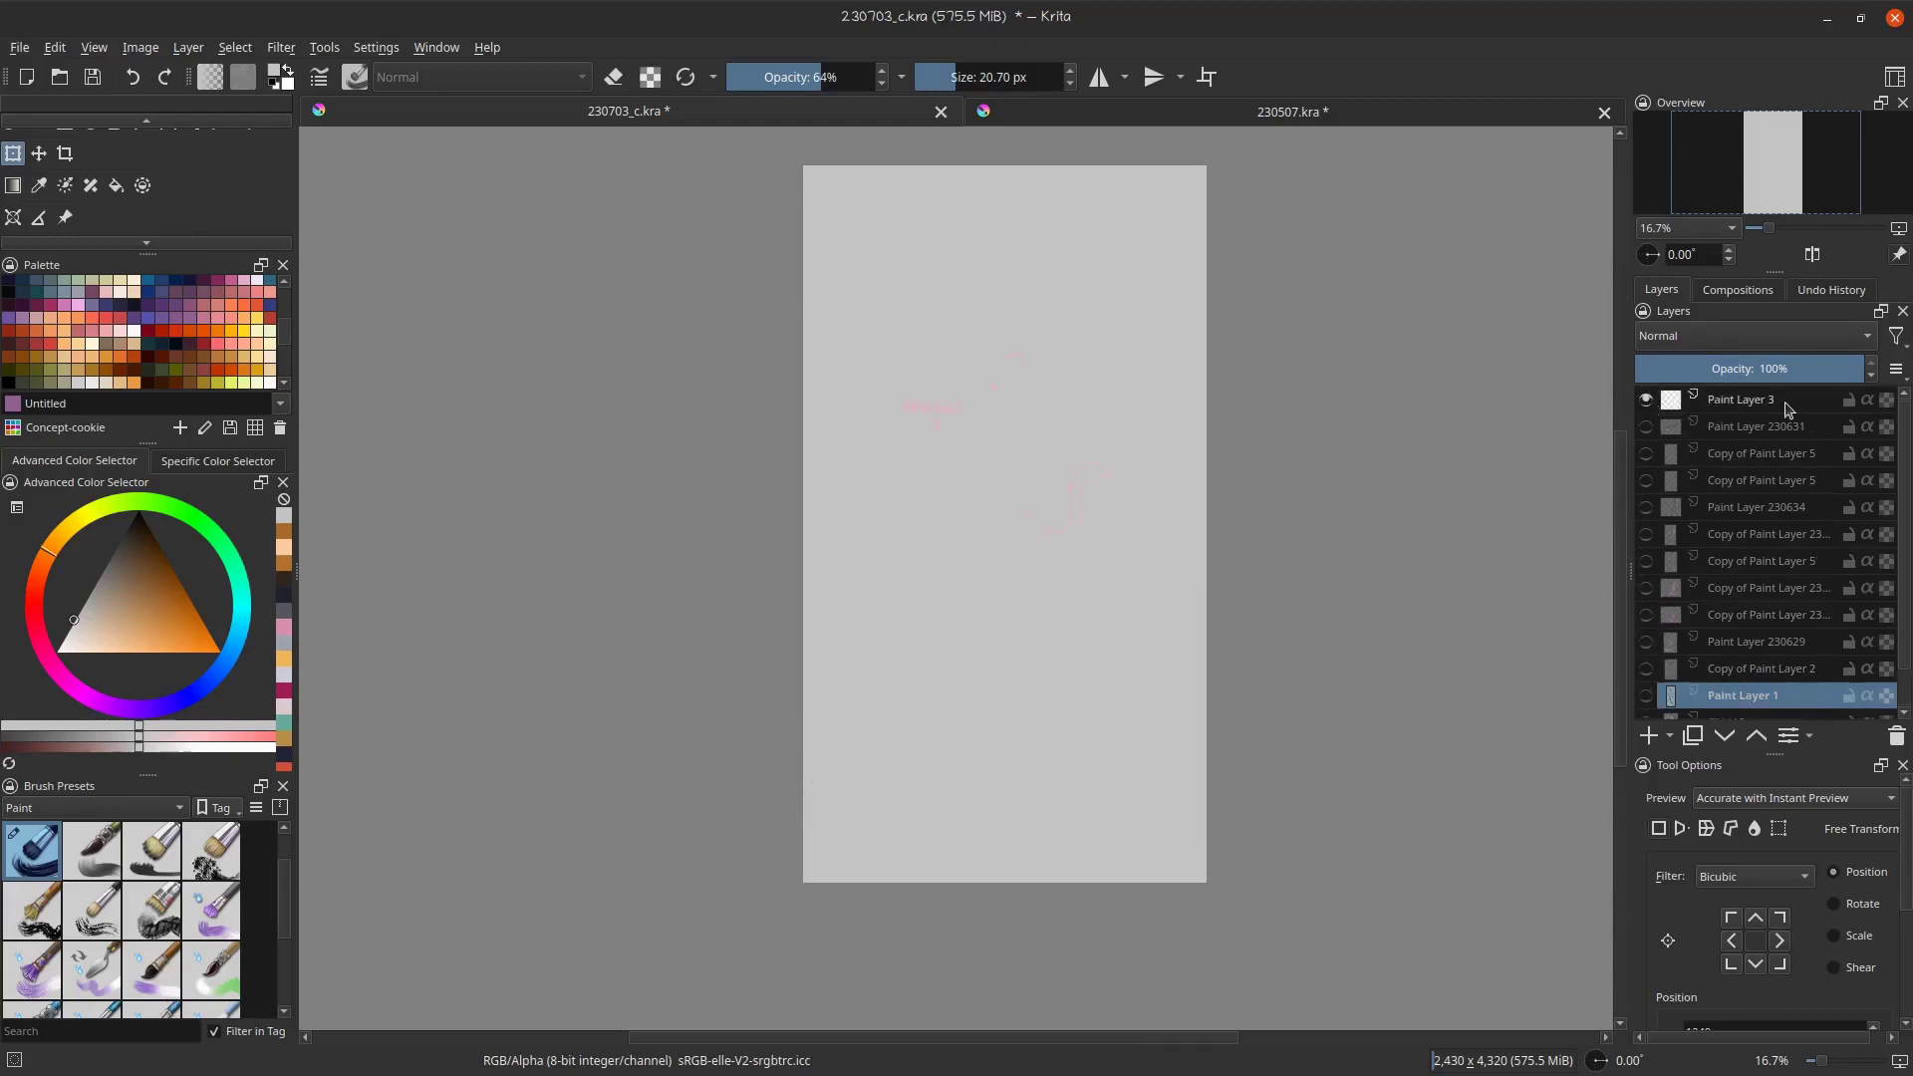
pyautogui.click(1669, 404)
pyautogui.click(1646, 426)
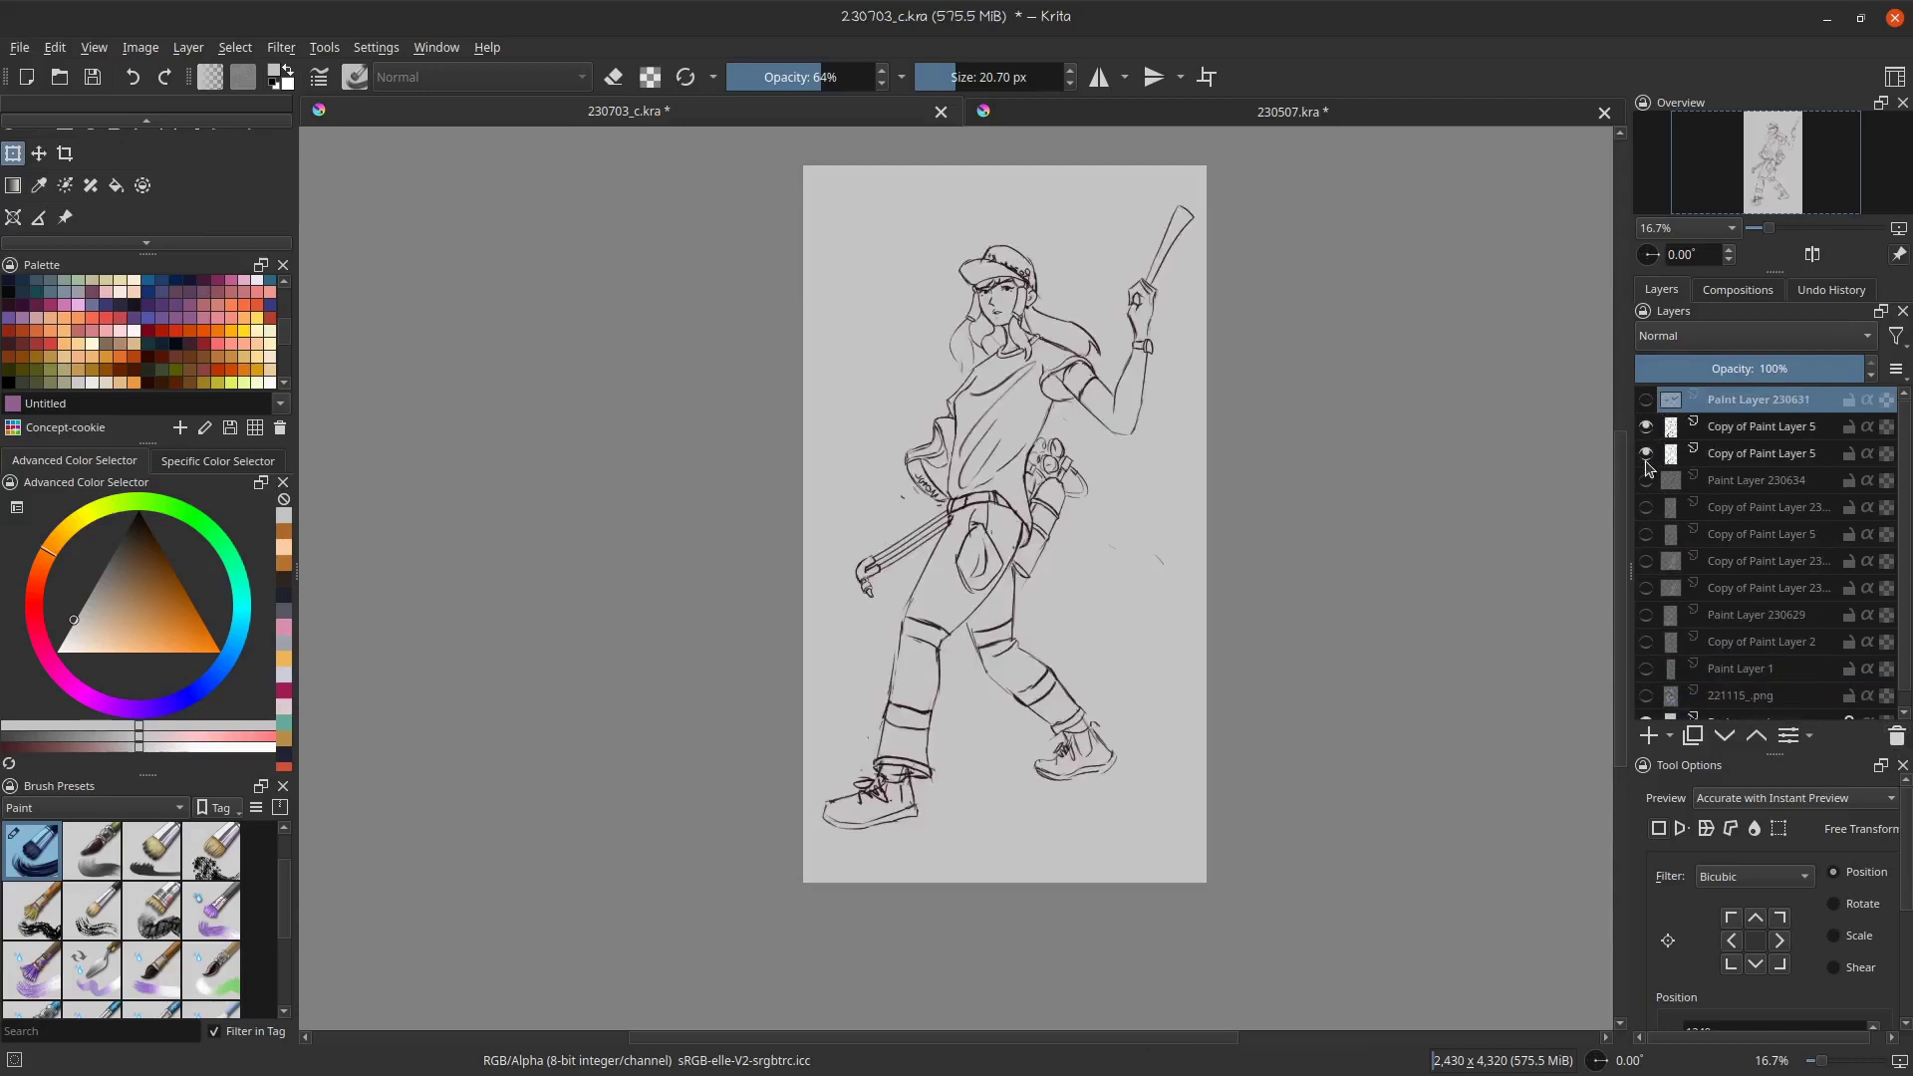
pyautogui.click(1646, 454)
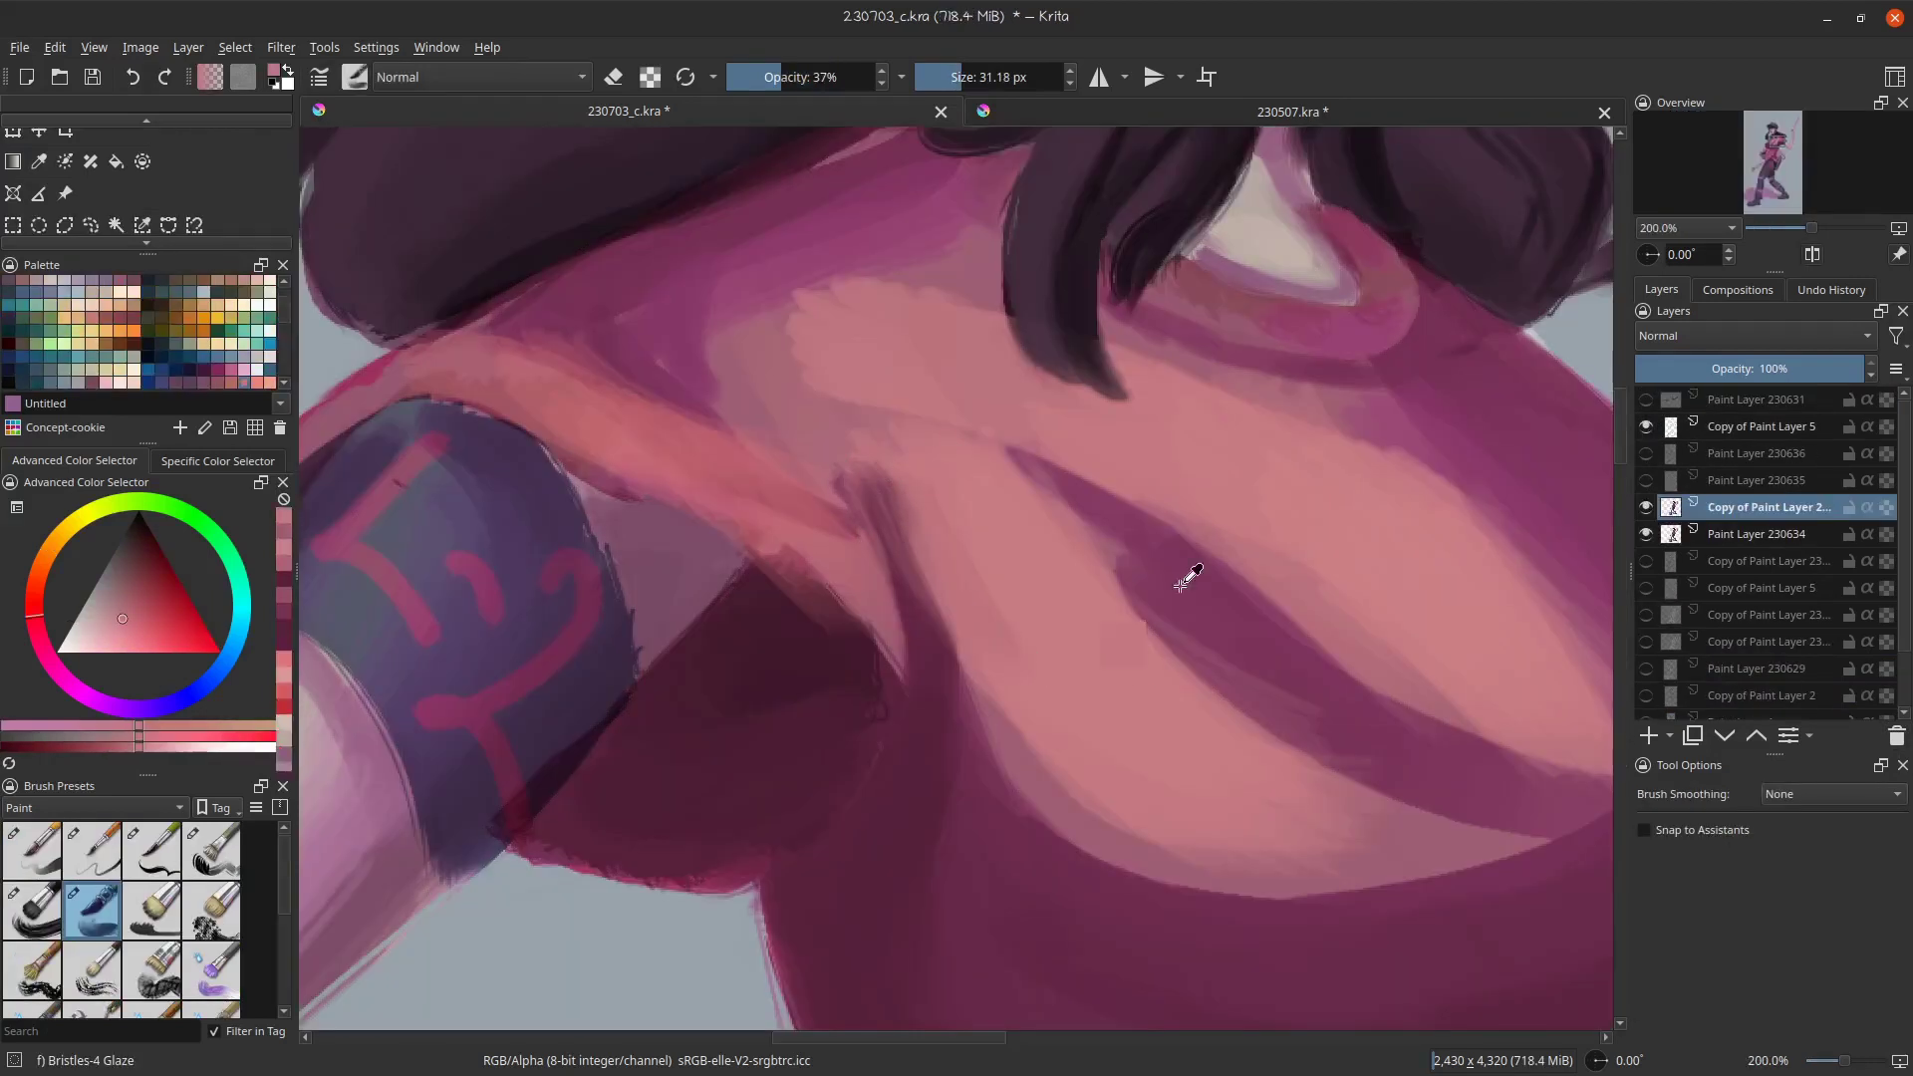
# - Blend the purple and pink fold shading on the shirt's chest and underarm at 37% brush opacity, using colours sampled from the shirt
pyautogui.keyDown('ctrl'); pyautogui.click(1180, 585); pyautogui.keyUp('ctrl')
pyautogui.moveTo(909, 498)
pyautogui.mouseDown()
pyautogui.moveTo(946, 617)
pyautogui.moveTo(945, 578)
pyautogui.mouseUp()
pyautogui.moveTo(937, 593); pyautogui.dragTo(972, 678)
pyautogui.keyDown('ctrl'); pyautogui.click(926, 469); pyautogui.keyUp('ctrl')
pyautogui.moveTo(917, 473); pyautogui.dragTo(927, 548)
pyautogui.keyDown('ctrl'); pyautogui.click(999, 712); pyautogui.keyUp('ctrl')
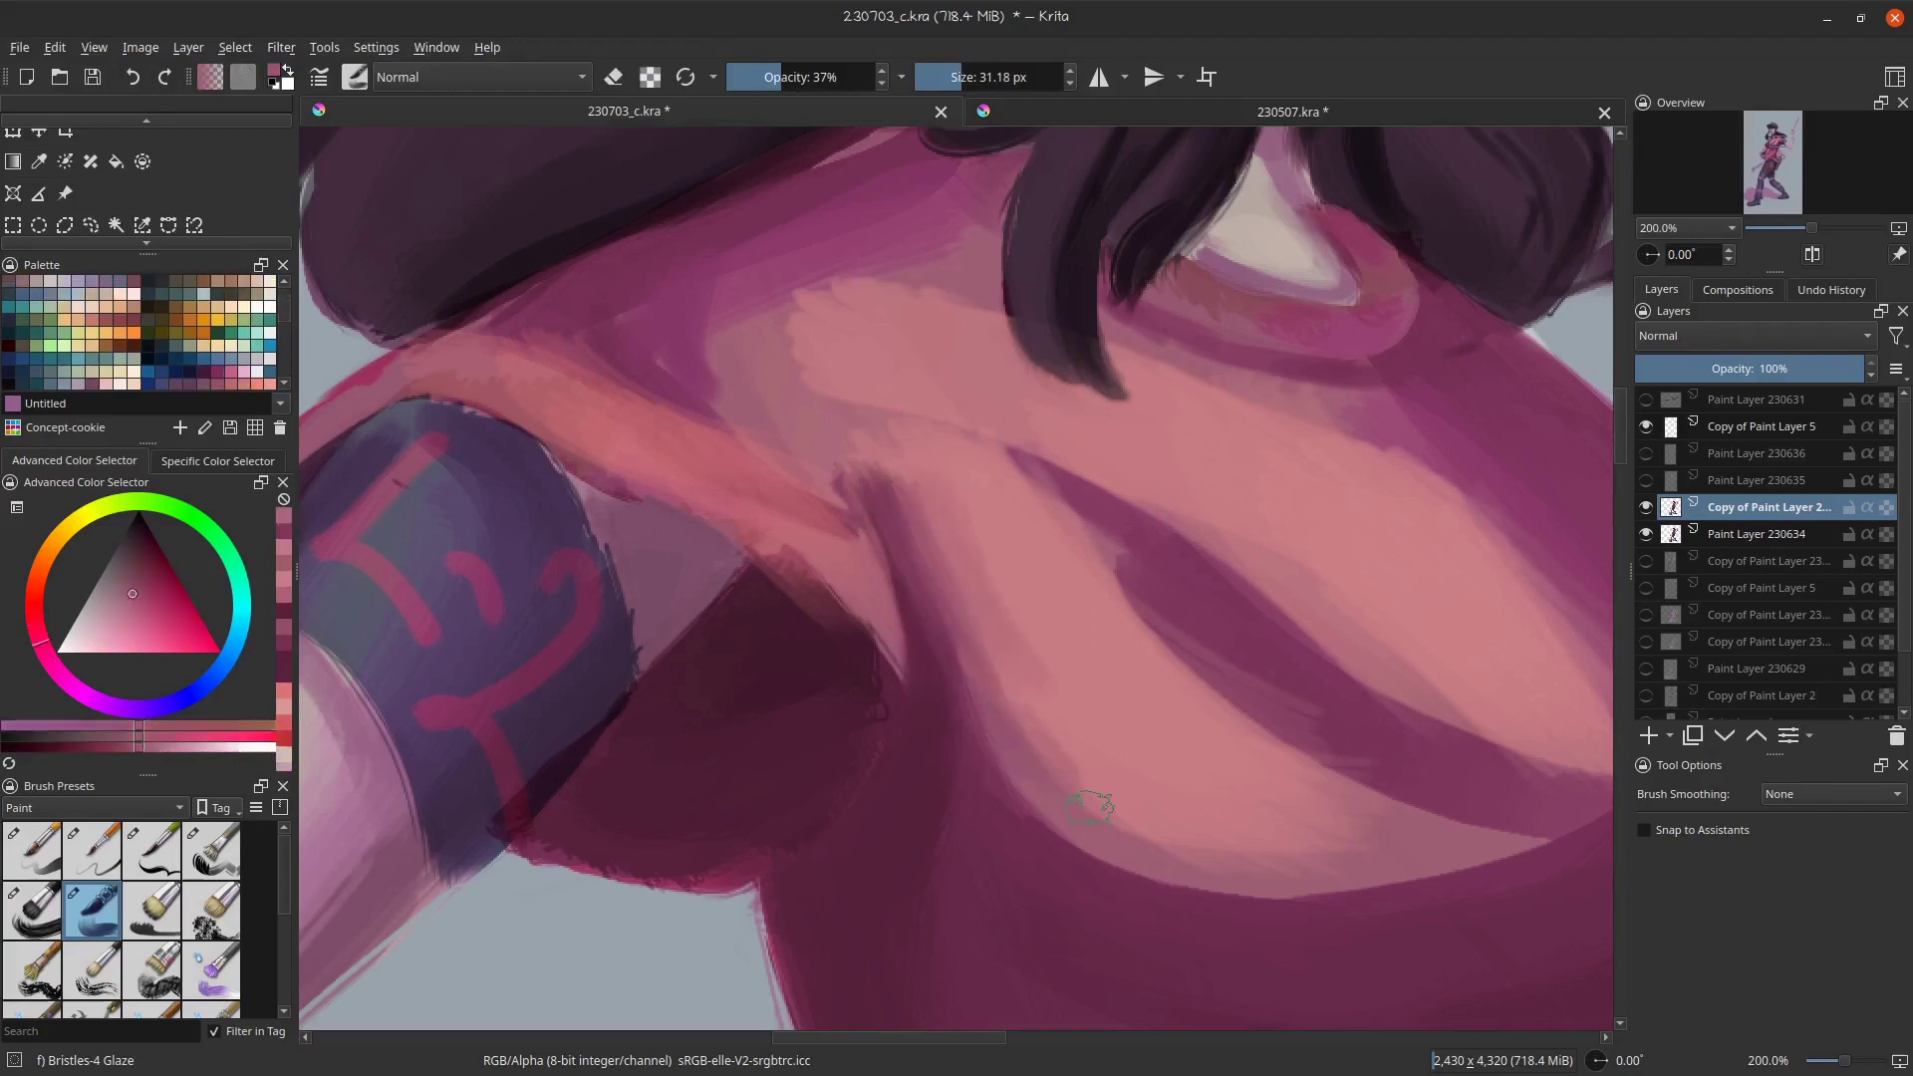
pyautogui.moveTo(1010, 715); pyautogui.dragTo(1142, 827)
pyautogui.scroll(-5, 1019, 523)
pyautogui.scroll(3, 981, 477)
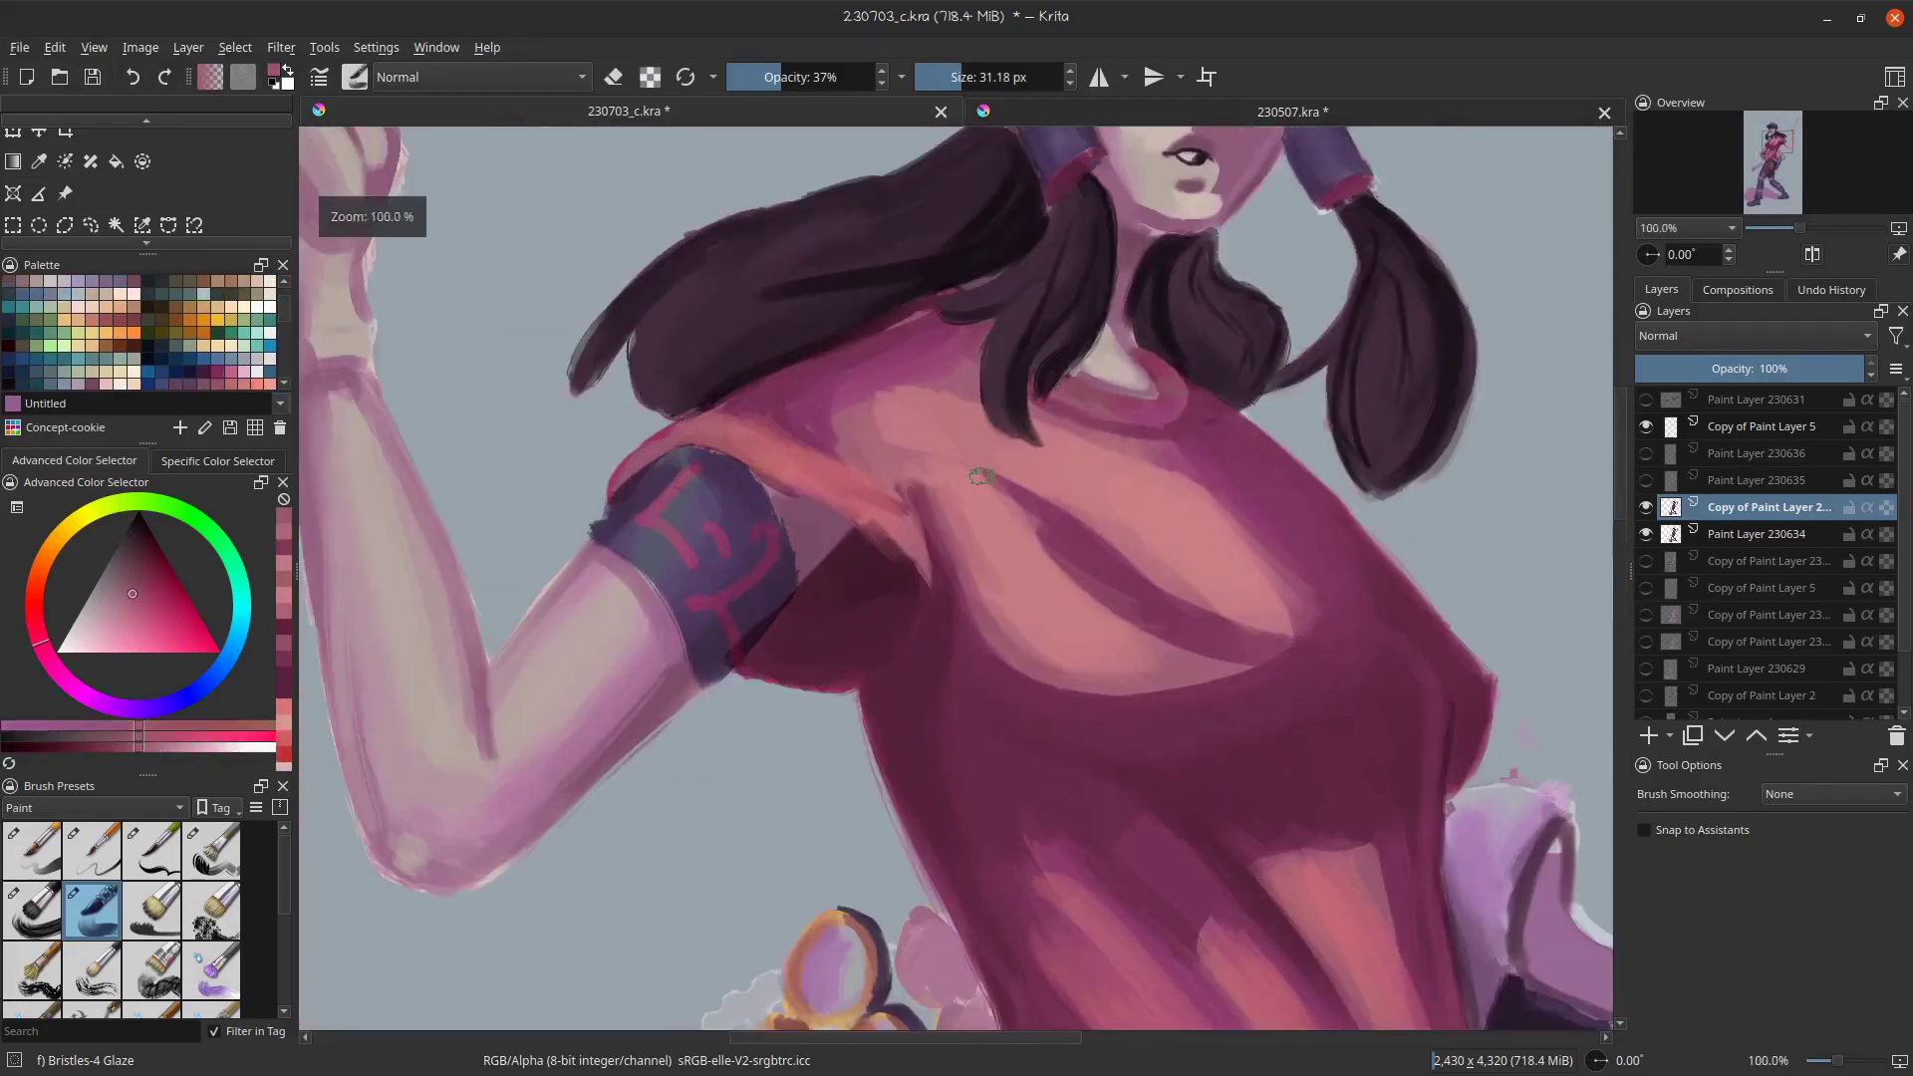
pyautogui.keyDown('ctrl'); pyautogui.click(982, 476); pyautogui.keyUp('ctrl')
# - Turn the copied character layer into pure black and white with the Threshold filter
pyautogui.press('-')
pyautogui.press('-')
pyautogui.press('-')
pyautogui.press('-')
pyautogui.press('-')
pyautogui.click(281, 46)
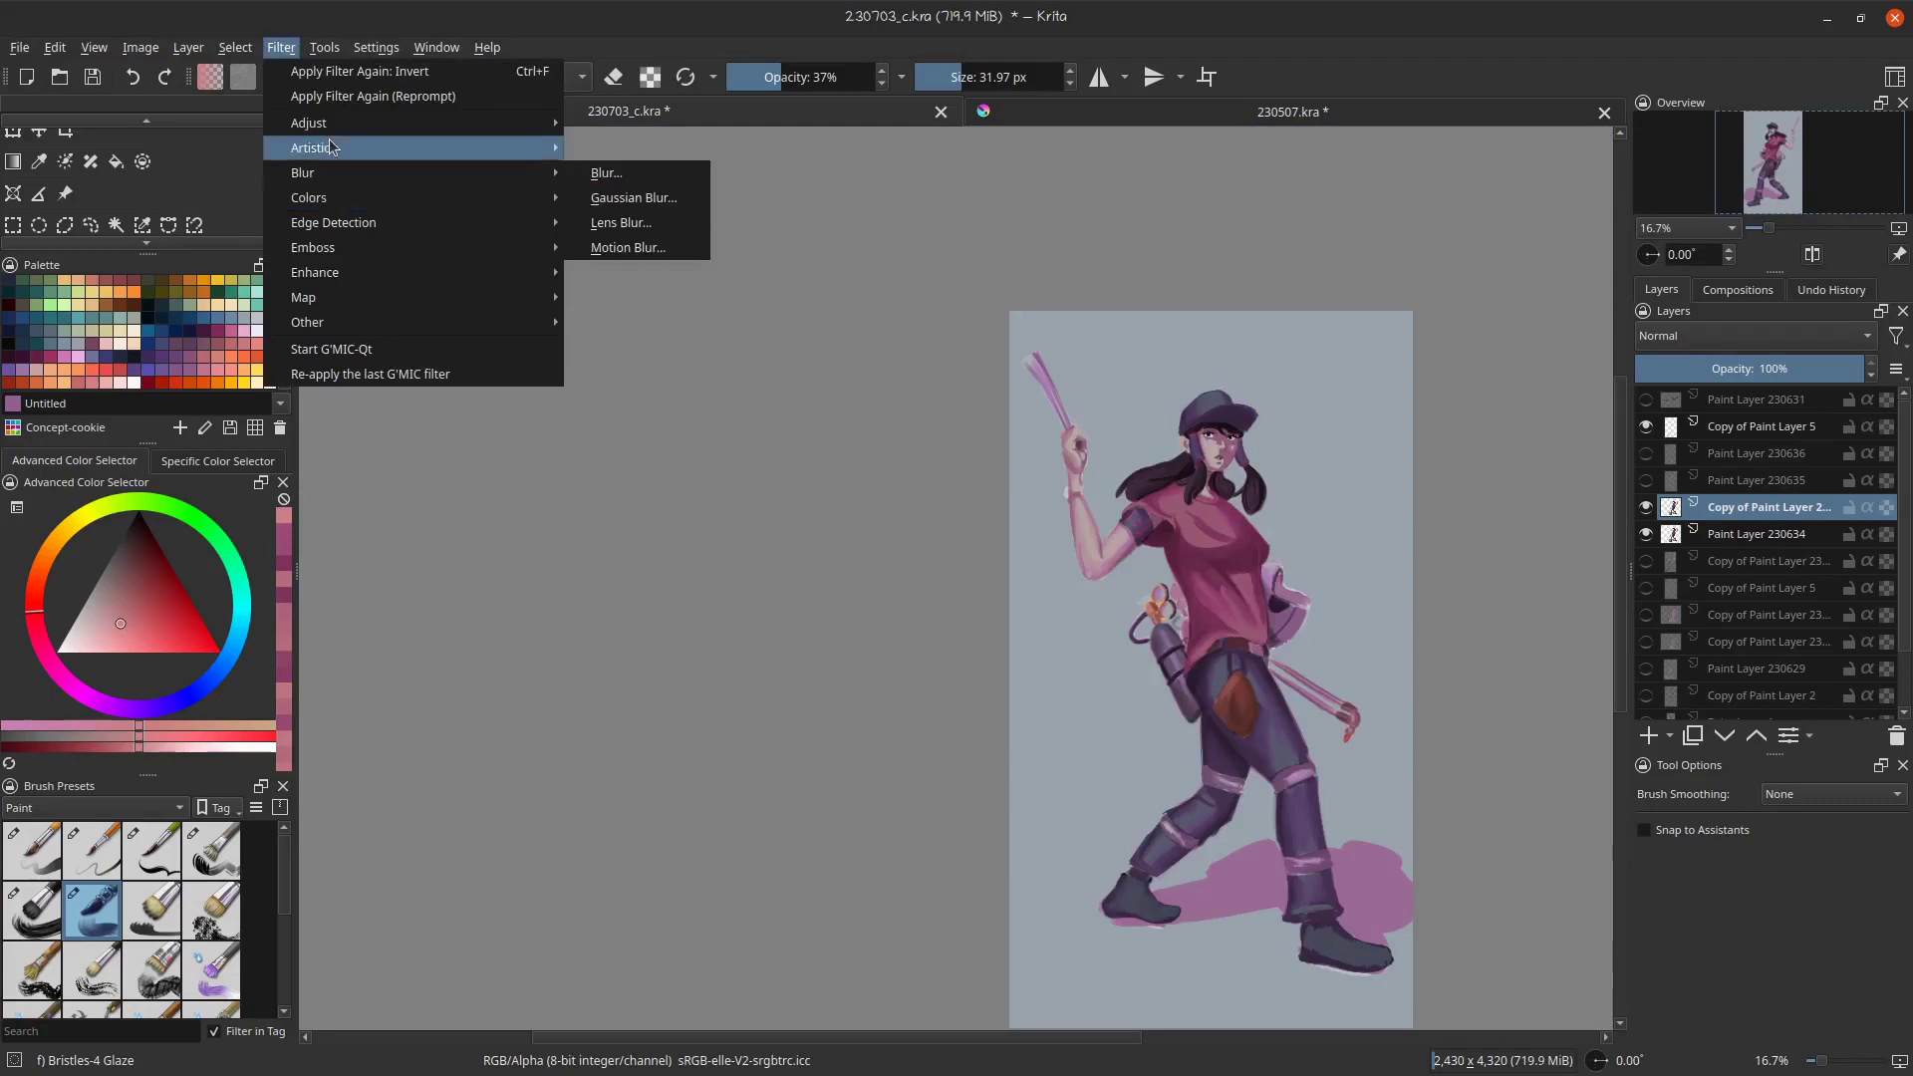
pyautogui.moveTo(329, 122)
pyautogui.click(708, 397)
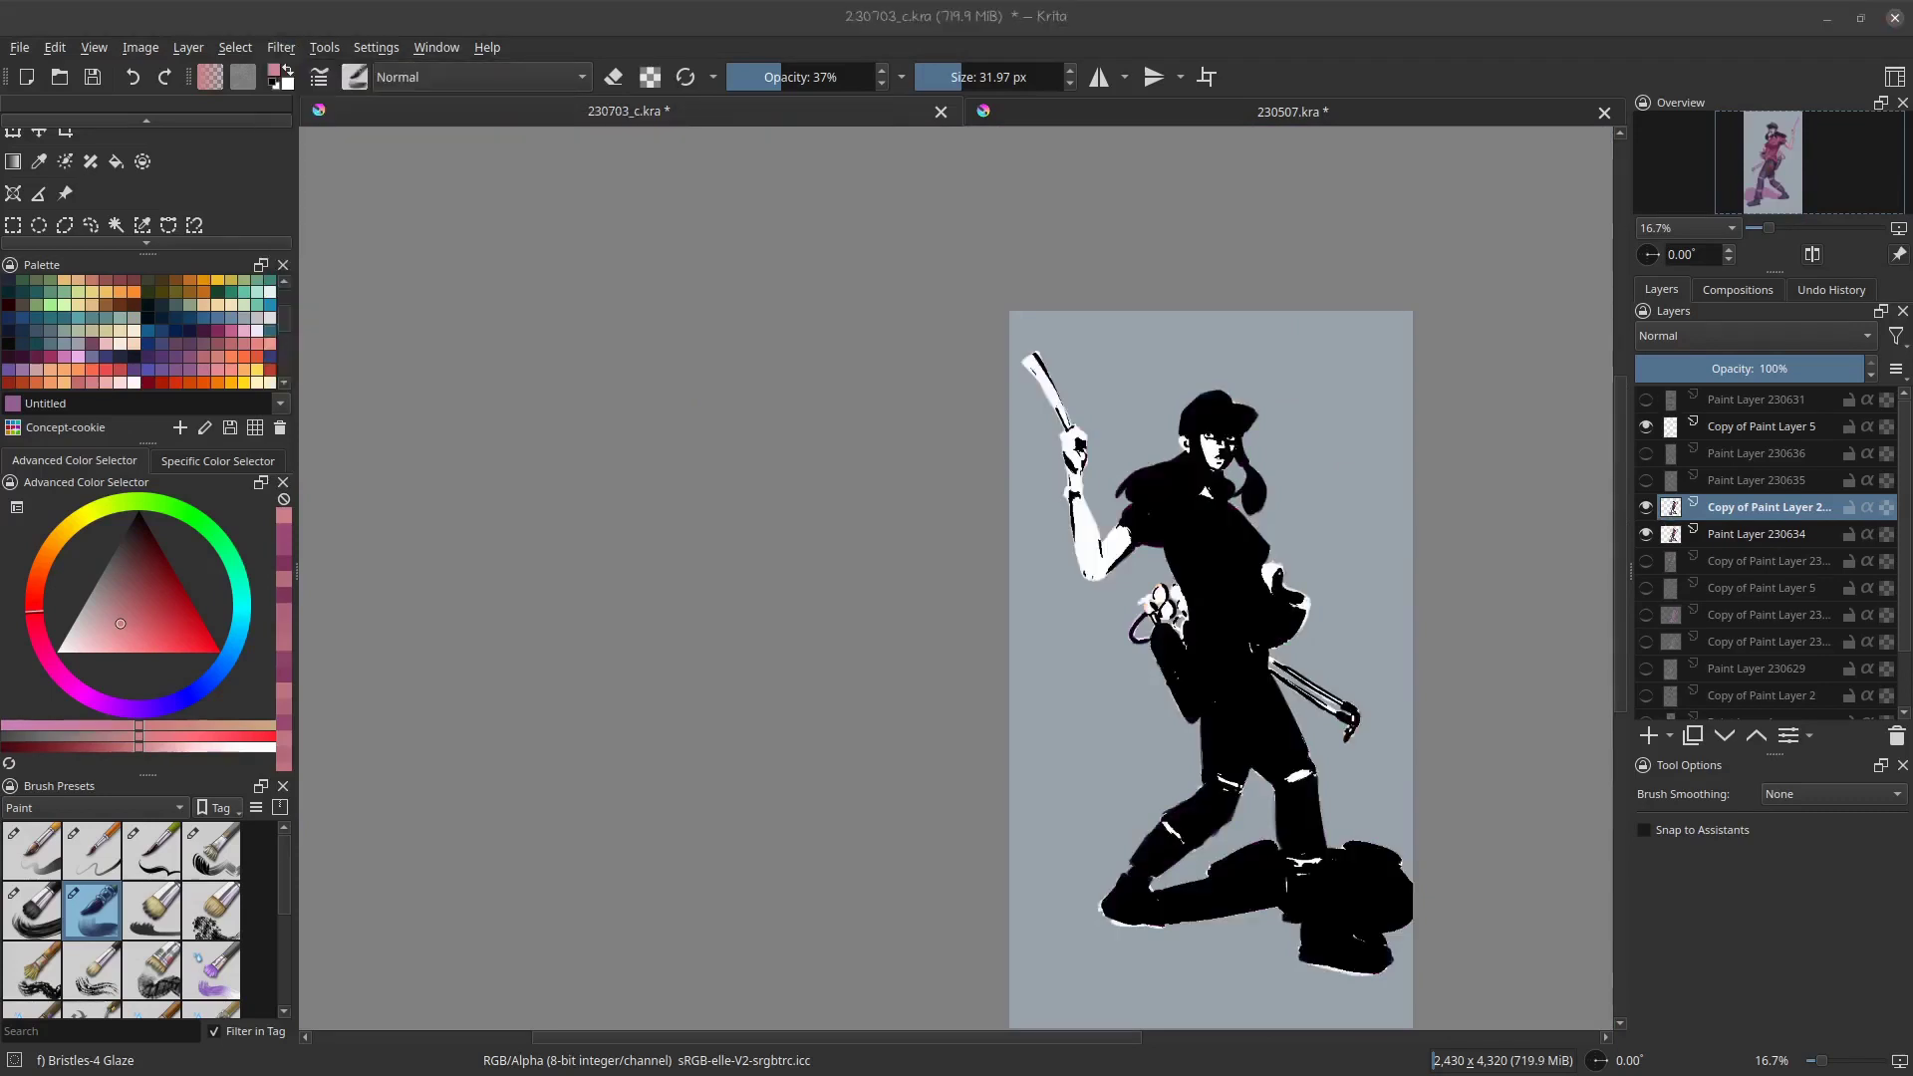
pyautogui.scroll(2, 1292, 559)
pyautogui.moveTo(1267, 517); pyautogui.dragTo(1253, 482)
pyautogui.scroll(-2, 1254, 482)
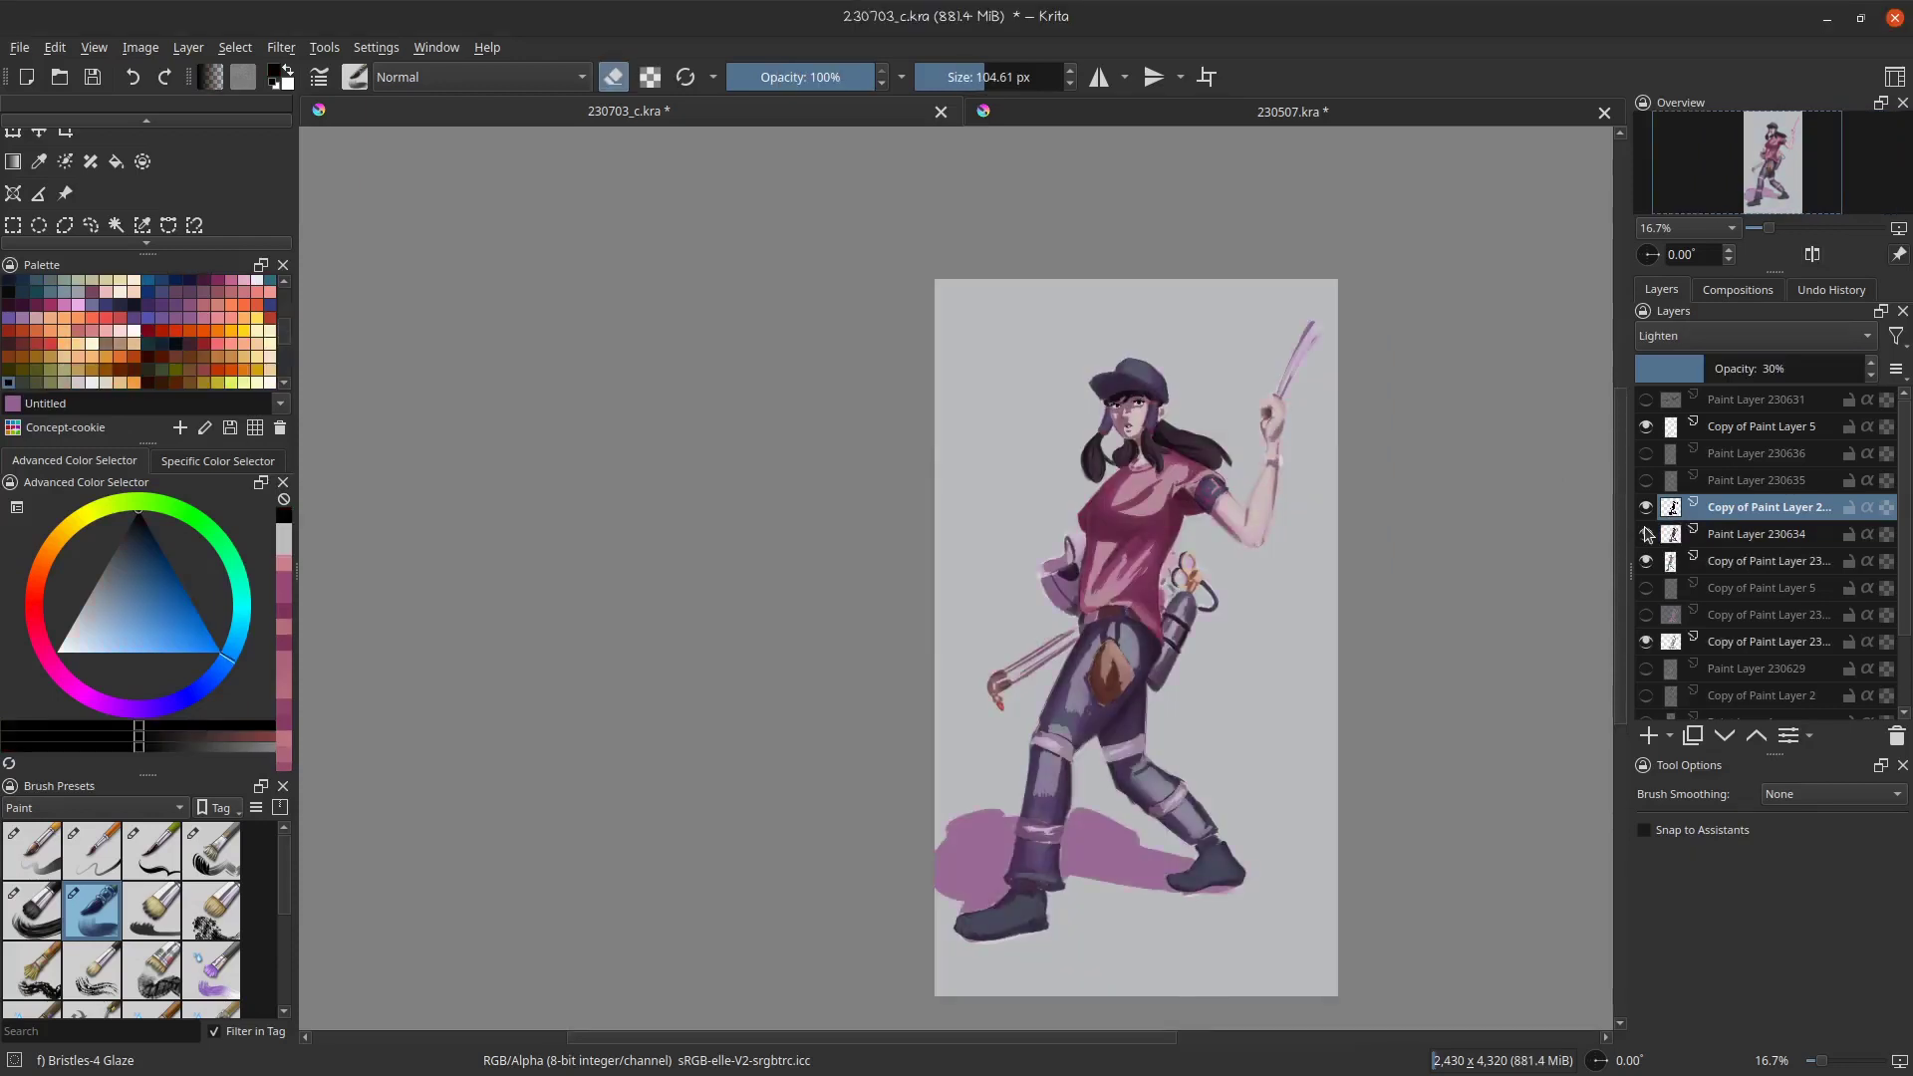
# - Hide the lowest visible shading copy and toggle Paint Layer 230634 to compare the figure with and without it
pyautogui.click(1644, 531)
pyautogui.click(1645, 532)
pyautogui.click(1649, 643)
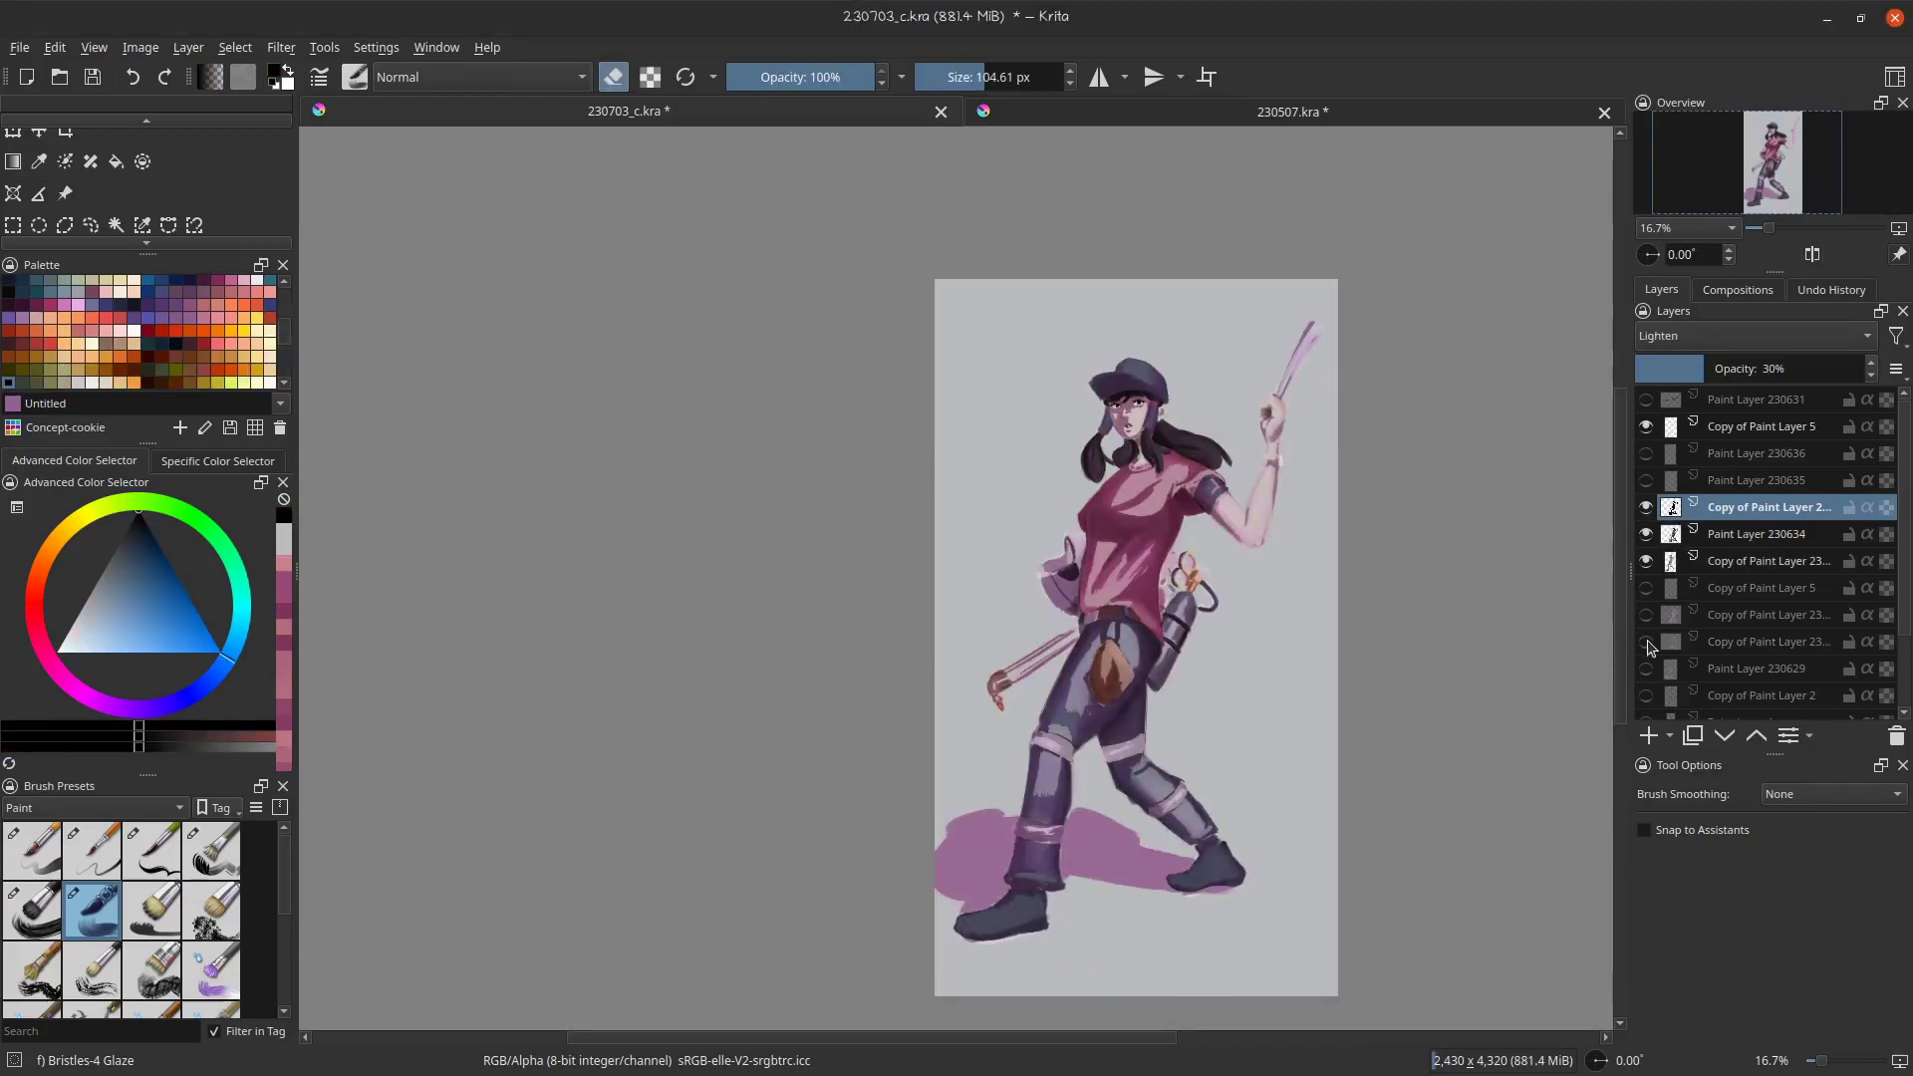
pyautogui.click(1648, 536)
pyautogui.click(1648, 538)
pyautogui.click(1648, 538)
pyautogui.click(1648, 538)
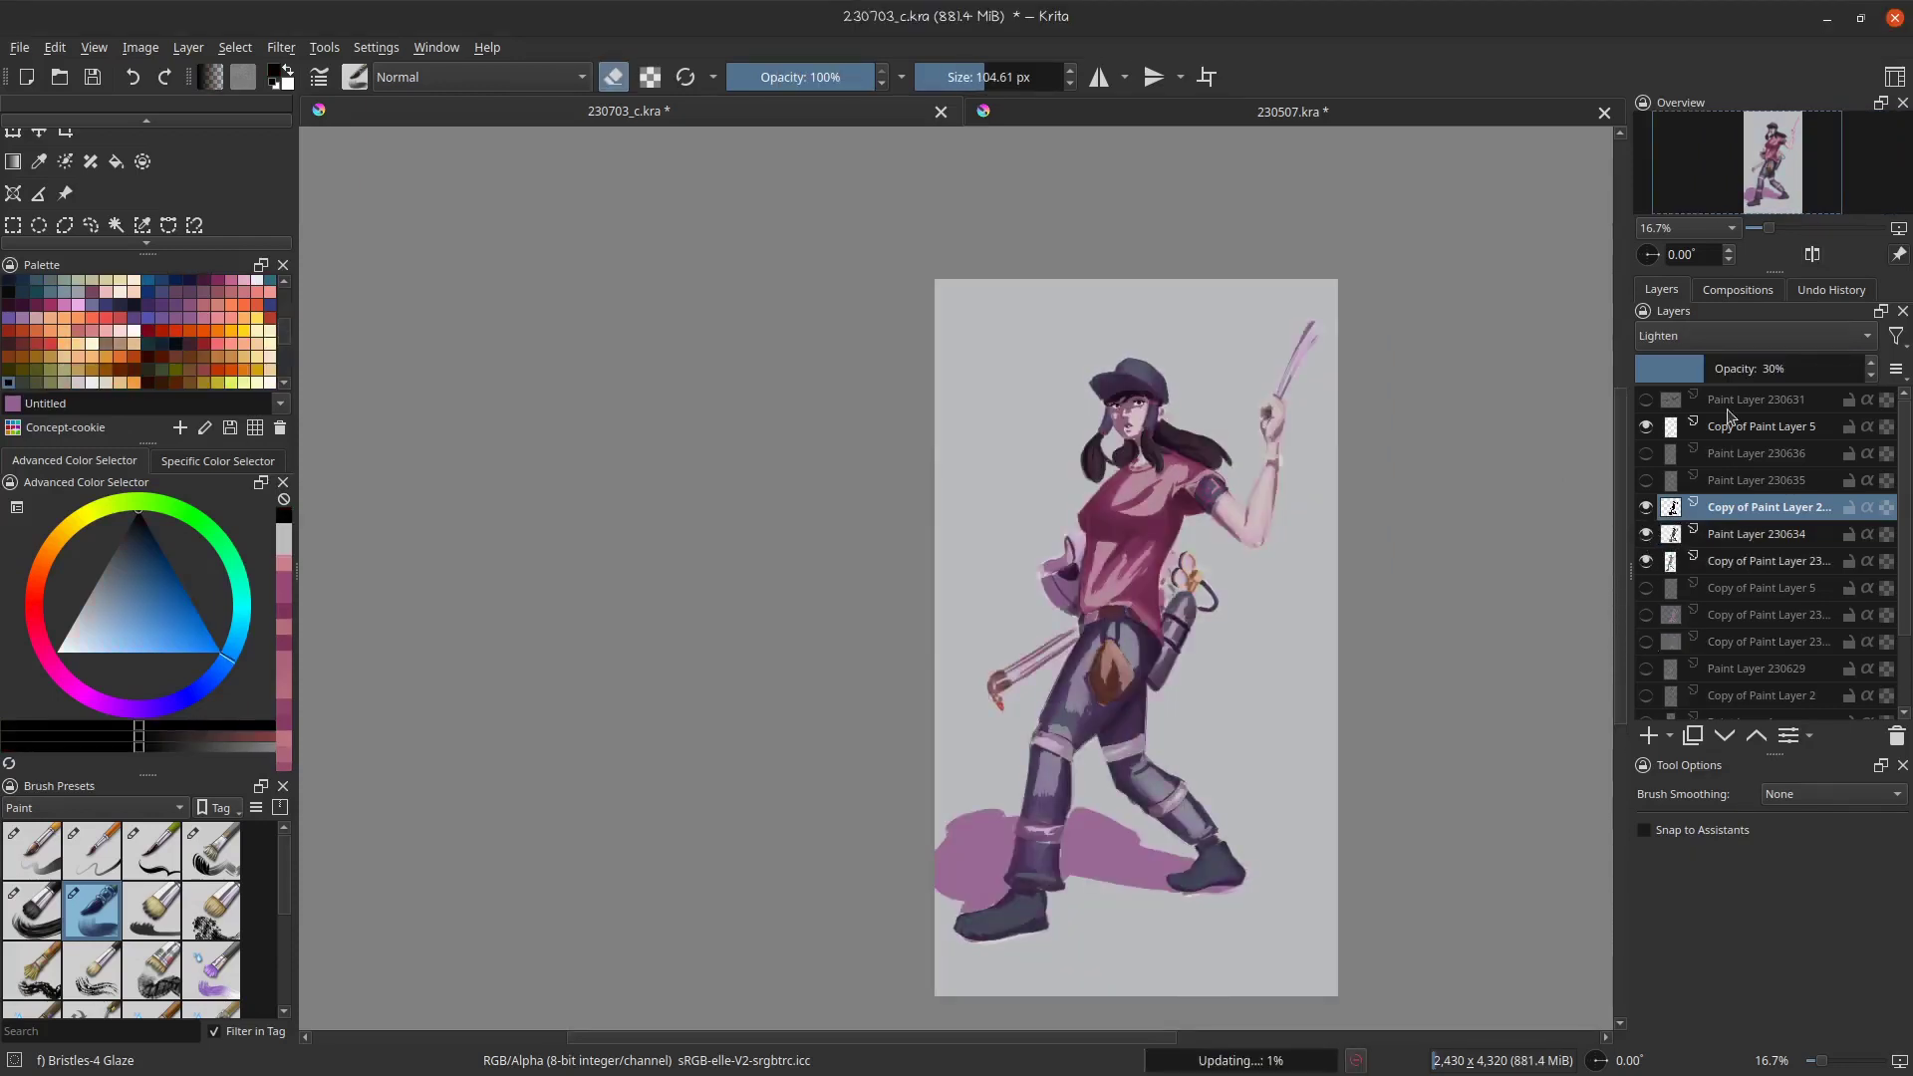
# - Raise the Lighten threshold layer's opacity to 100% and hide Paint Layer 230634 and the colour copy beneath it
pyautogui.moveTo(1774, 369); pyautogui.dragTo(1865, 369)
pyautogui.click(1663, 535)
pyautogui.click(1648, 536)
pyautogui.click(1649, 558)
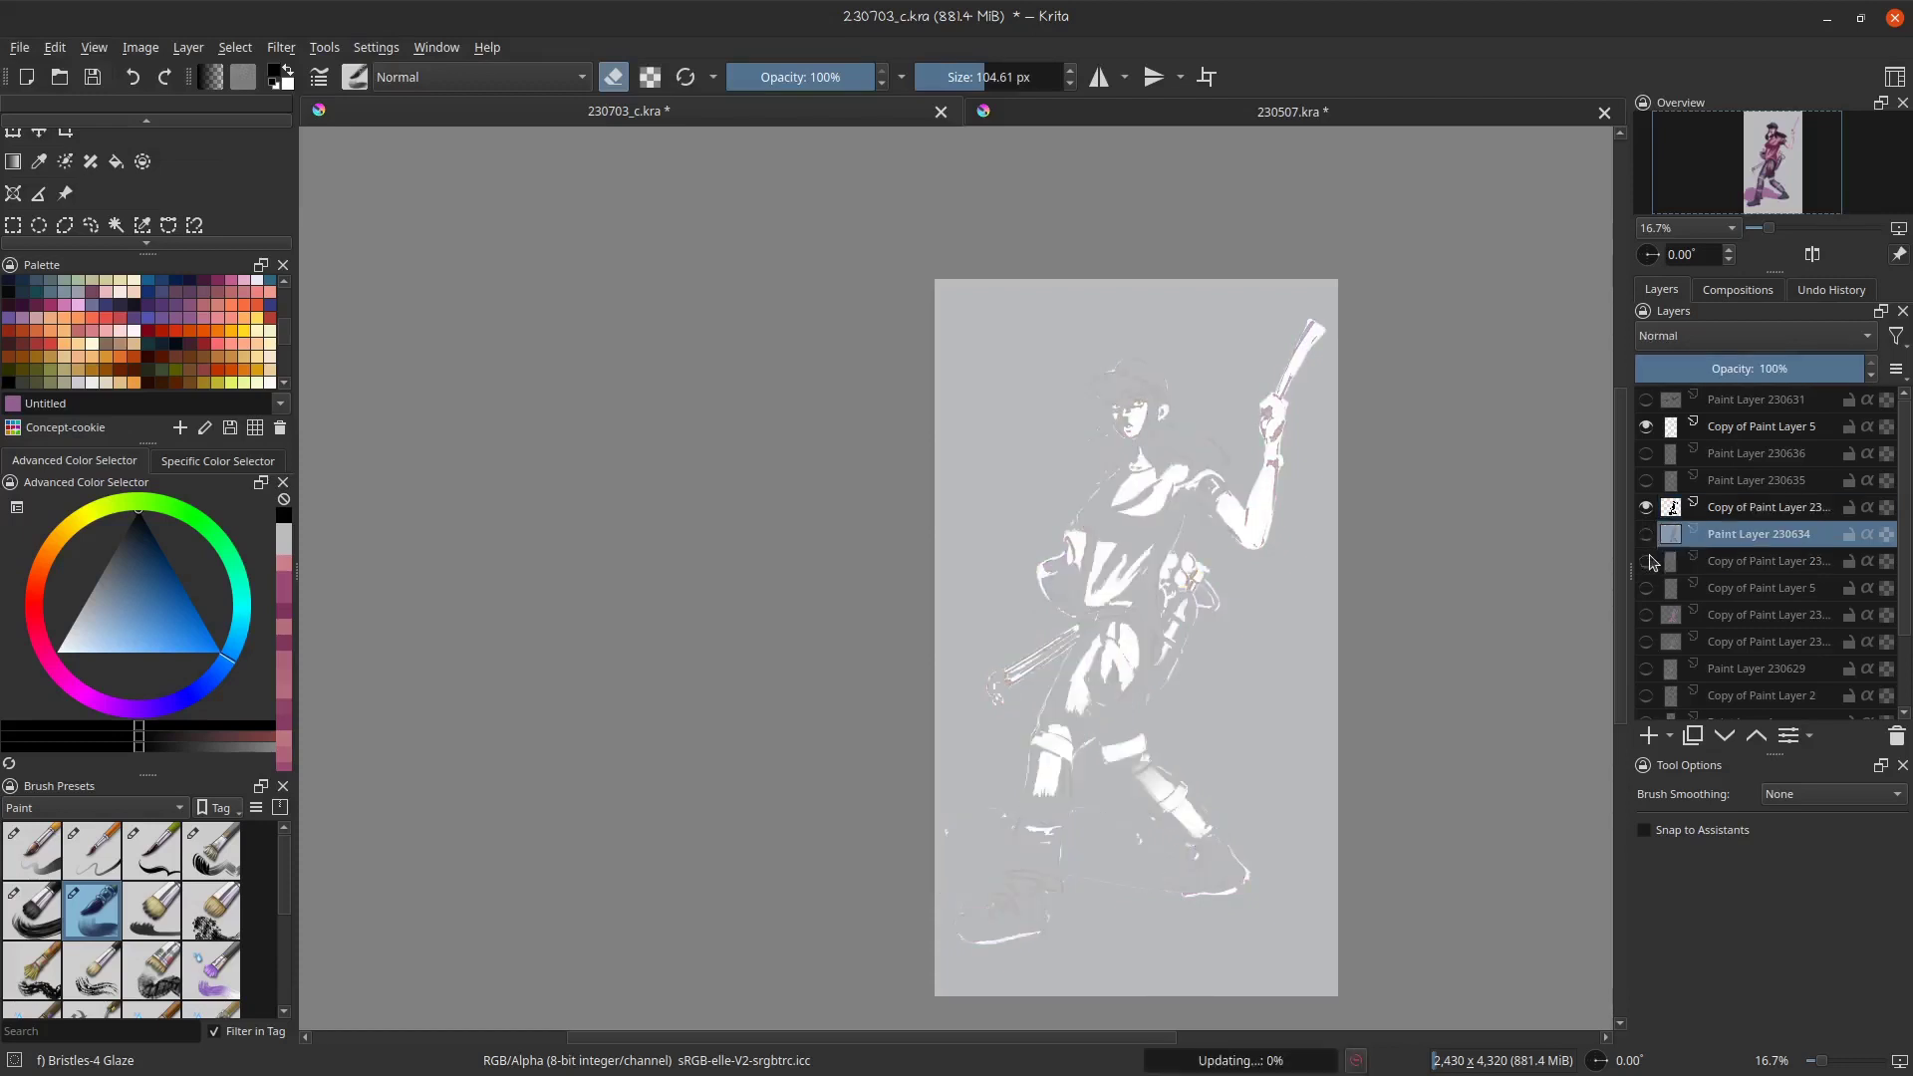
pyautogui.scroll(-3, 1658, 682)
pyautogui.scroll(5, 1130, 578)
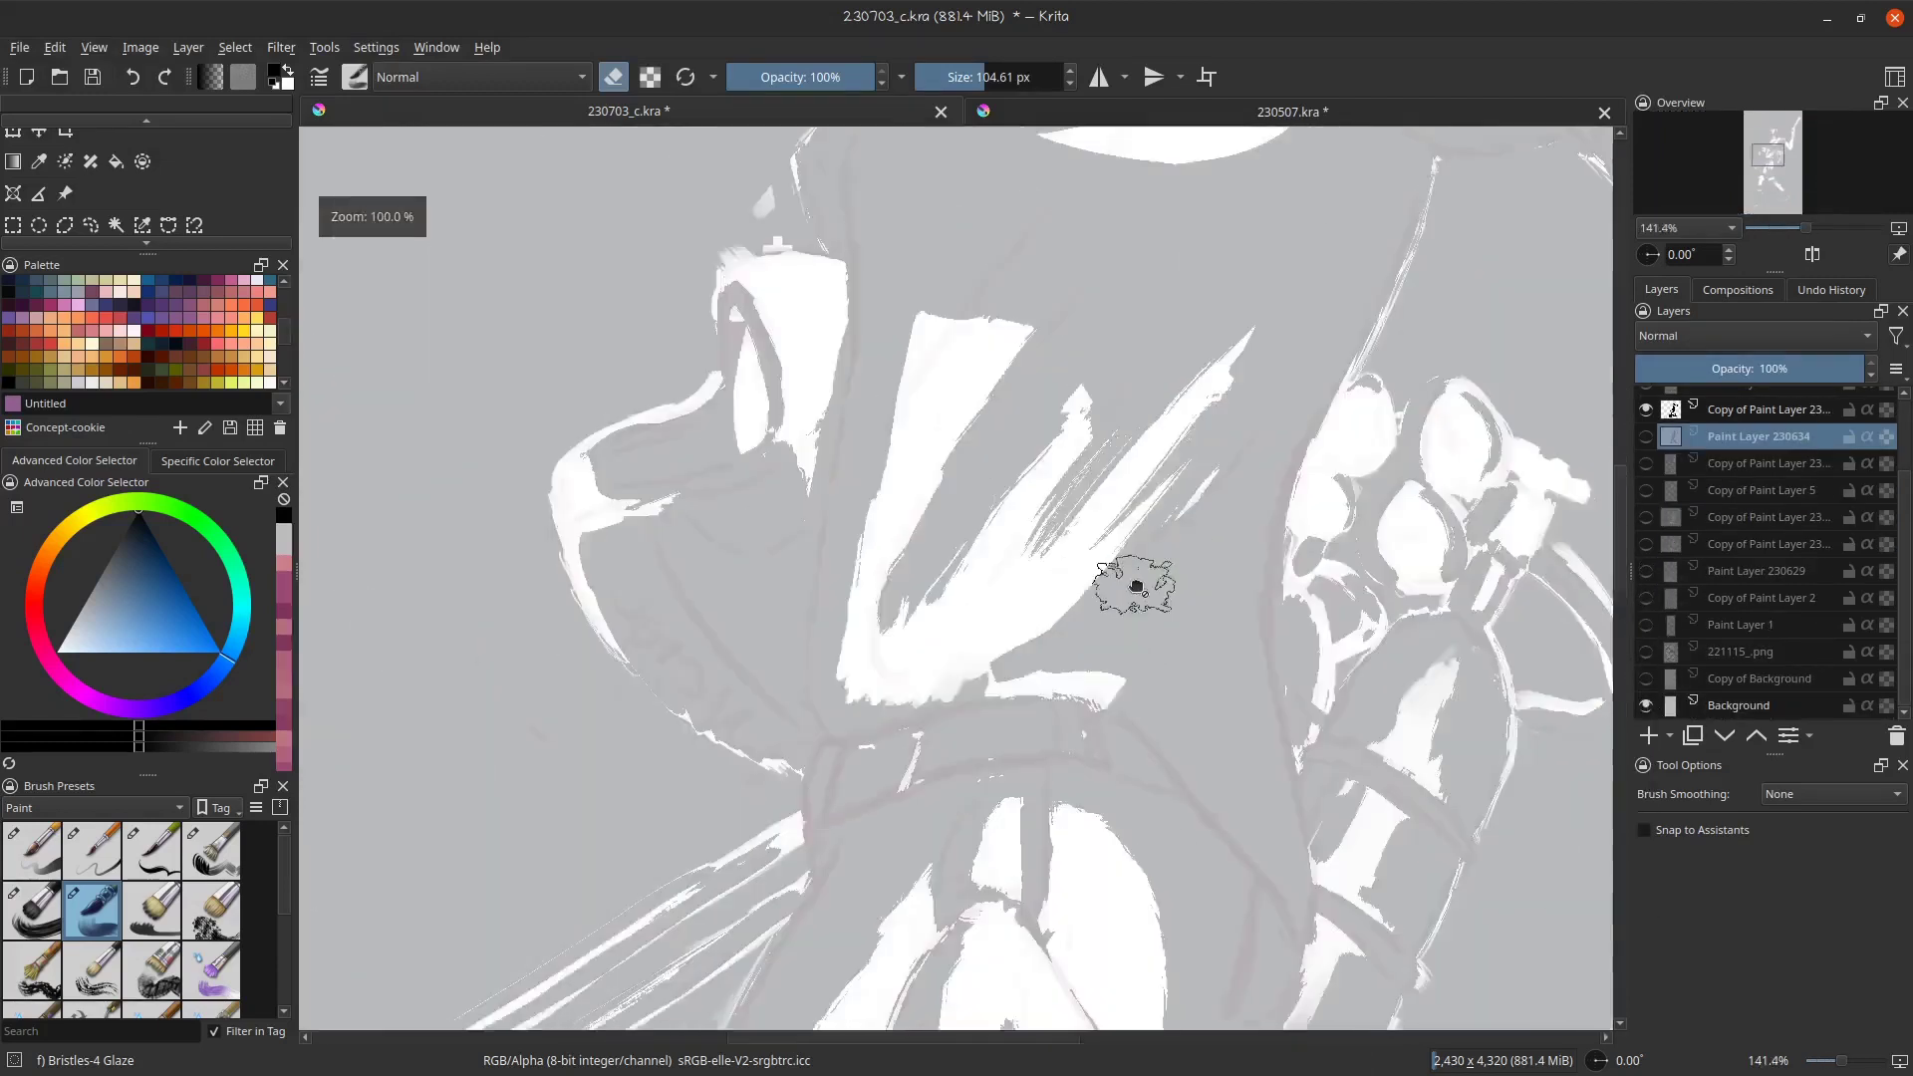
# - Set the threshold layer's blending mode to Normal
pyautogui.scroll(-3, 1132, 584)
pyautogui.click(1670, 336)
pyautogui.click(1671, 336)
pyautogui.click(1721, 409)
pyautogui.click(1695, 337)
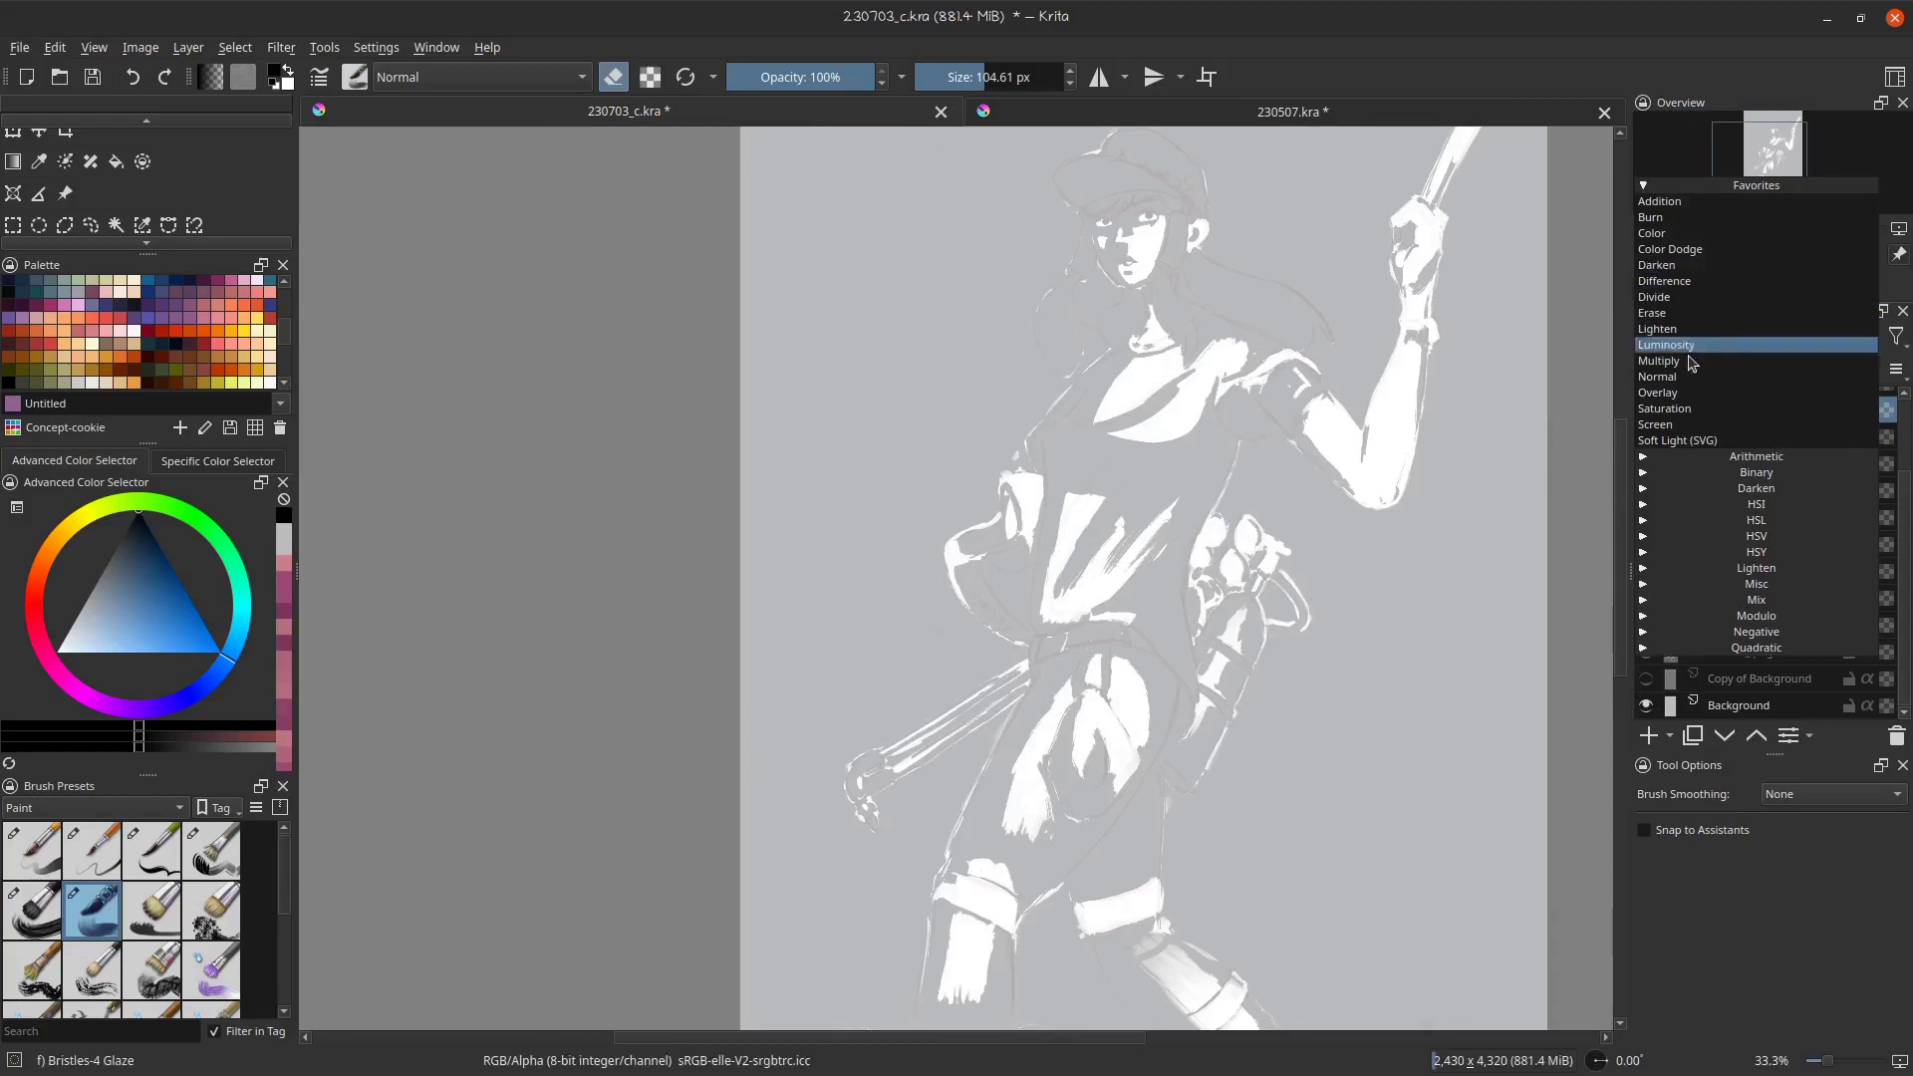
pyautogui.click(1674, 377)
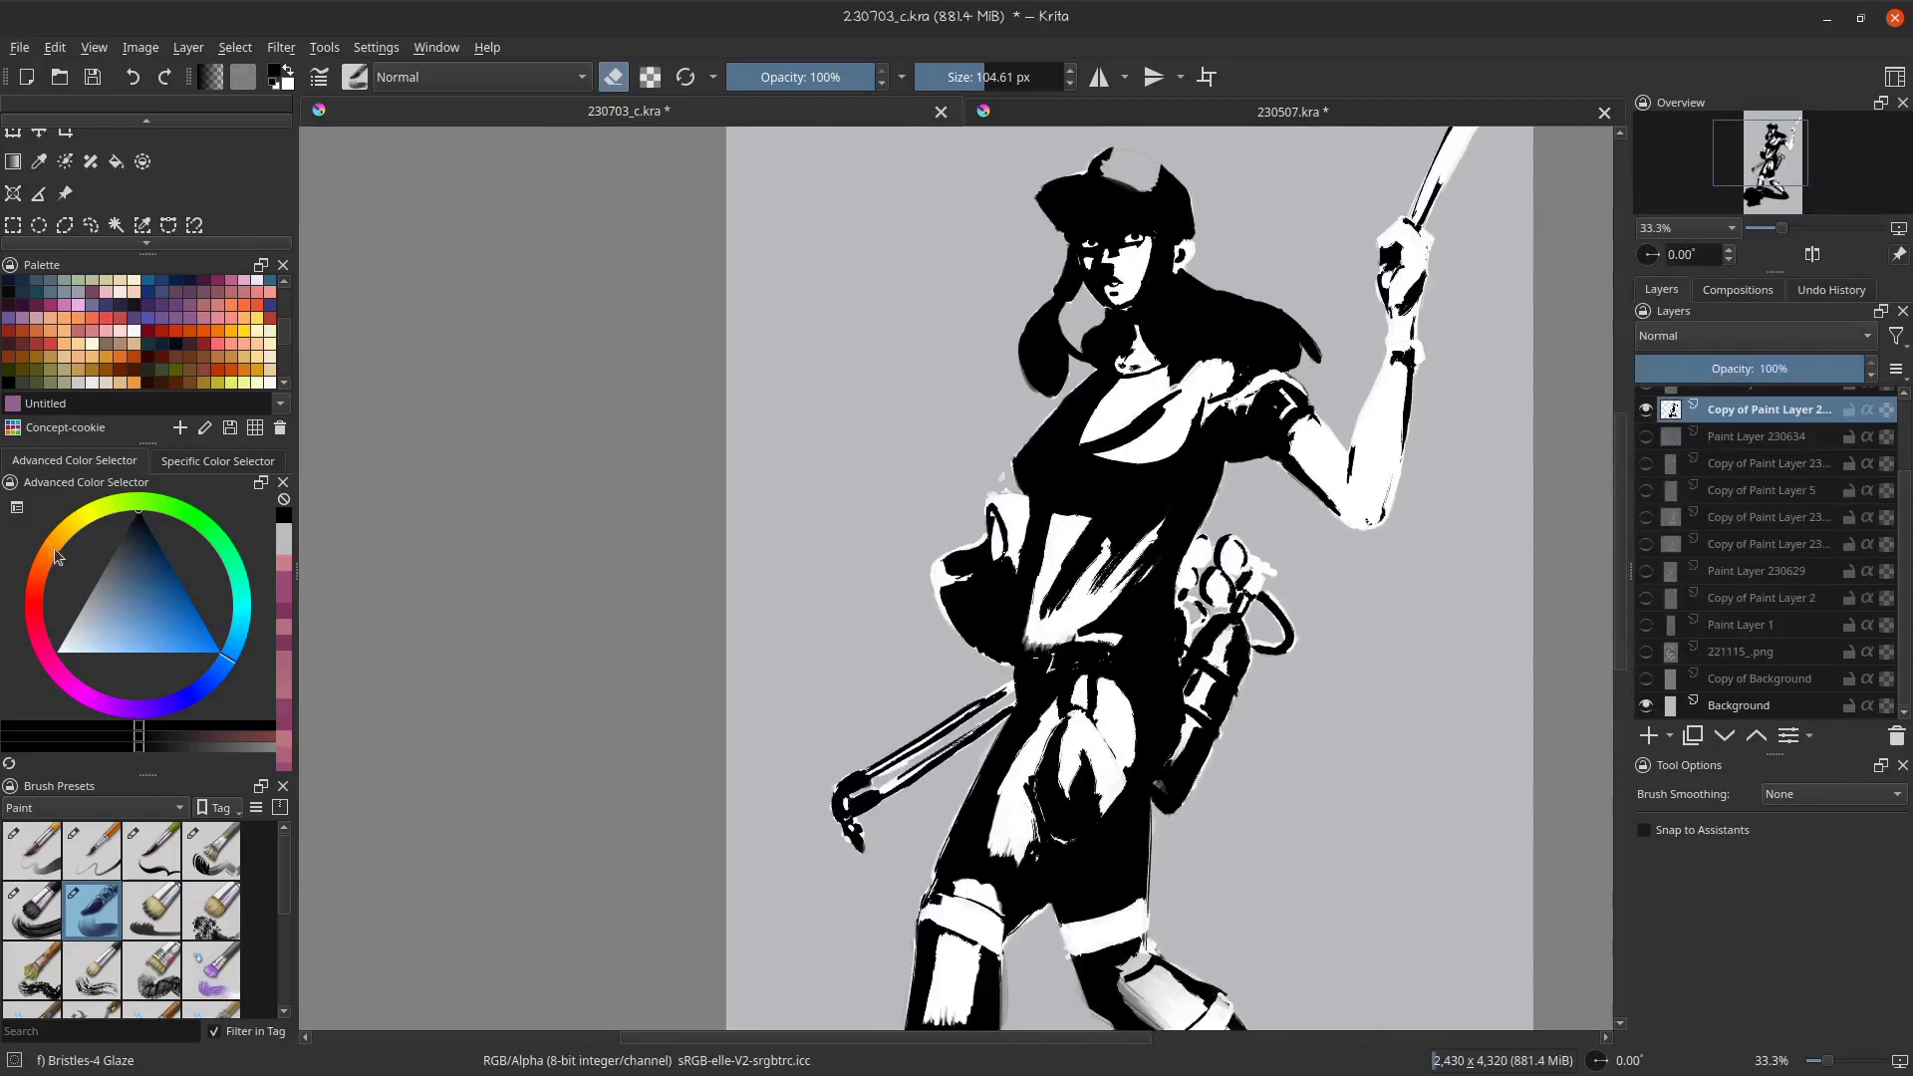
# - Fill the threshold layer's white areas with a light peach colour, with eraser mode switched off
pyautogui.click(57, 556)
pyautogui.click(114, 652)
pyautogui.press('e')
pyautogui.press('f')
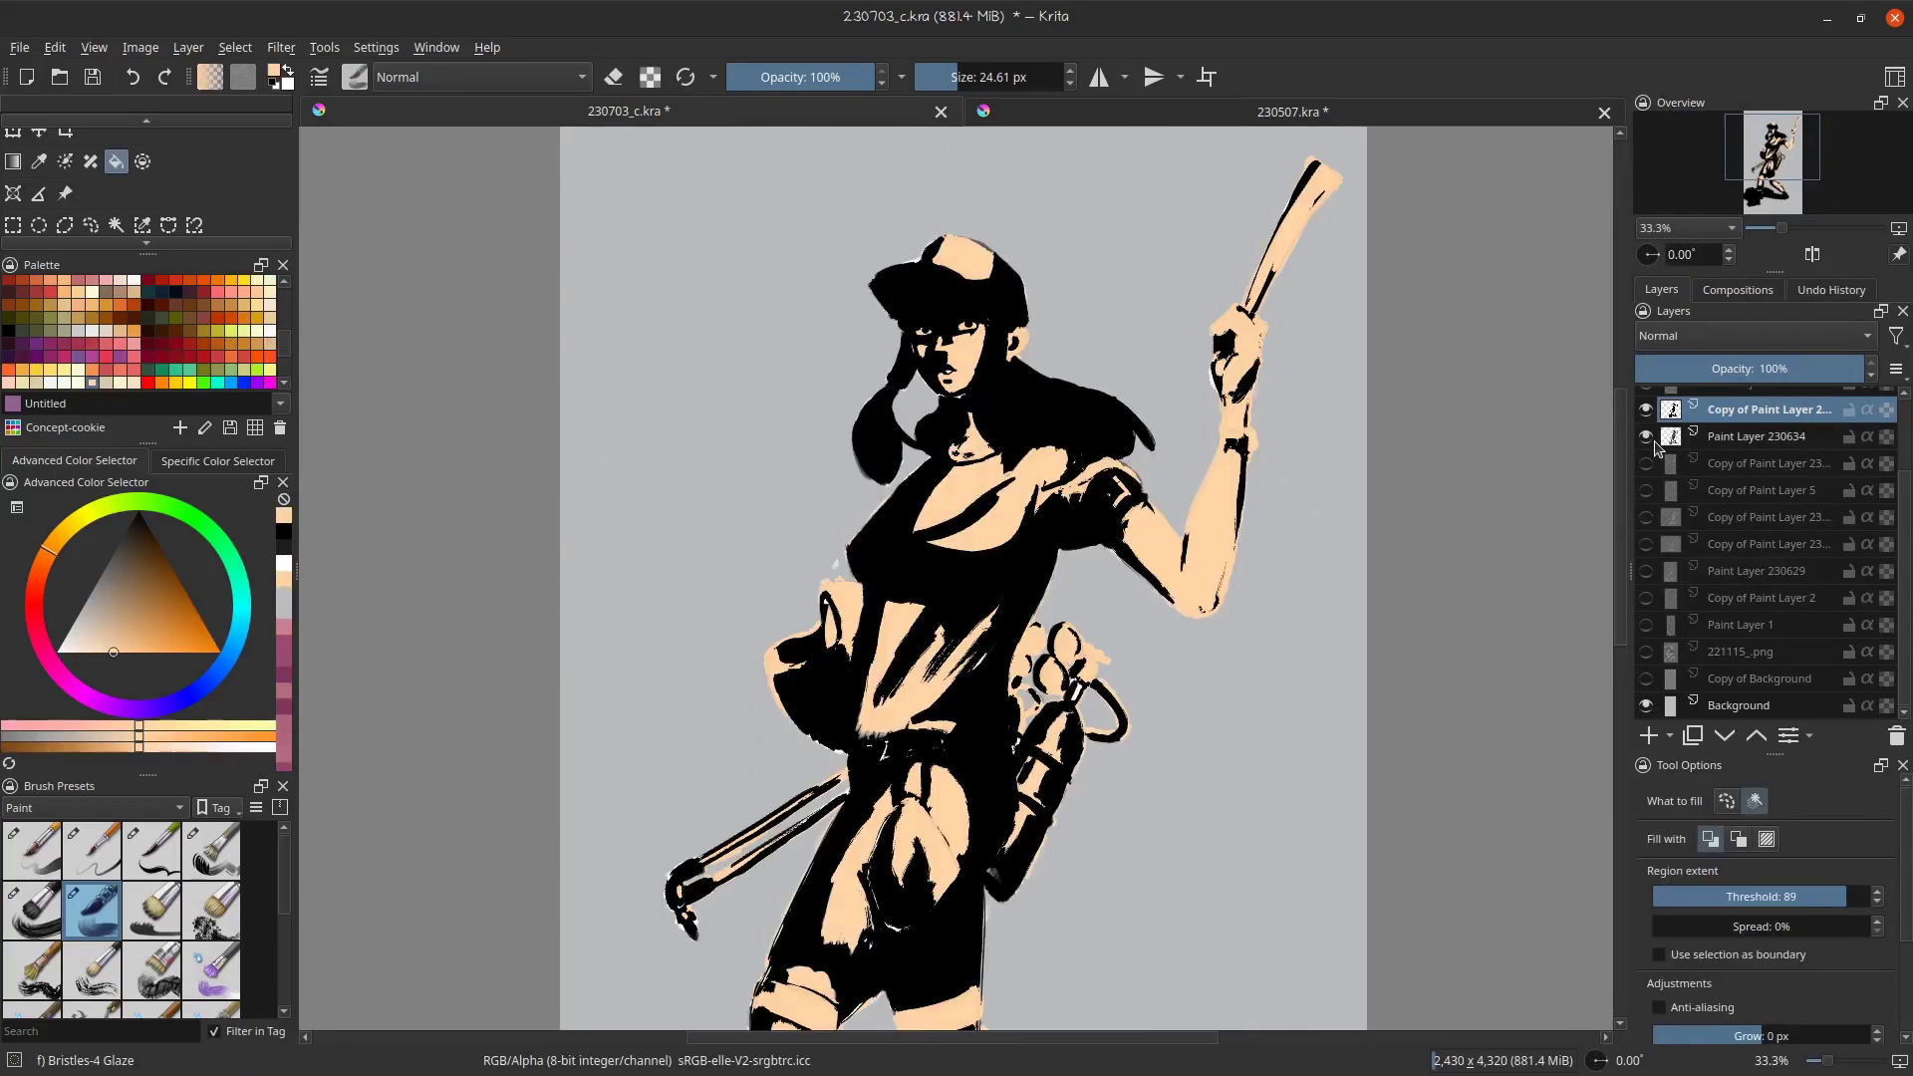
# - Set the peach highlight layer to Lighten and show the colour copy beneath it, keeping Paint Layer 230634 hidden
pyautogui.click(1646, 436)
pyautogui.click(1694, 336)
pyautogui.click(1666, 288)
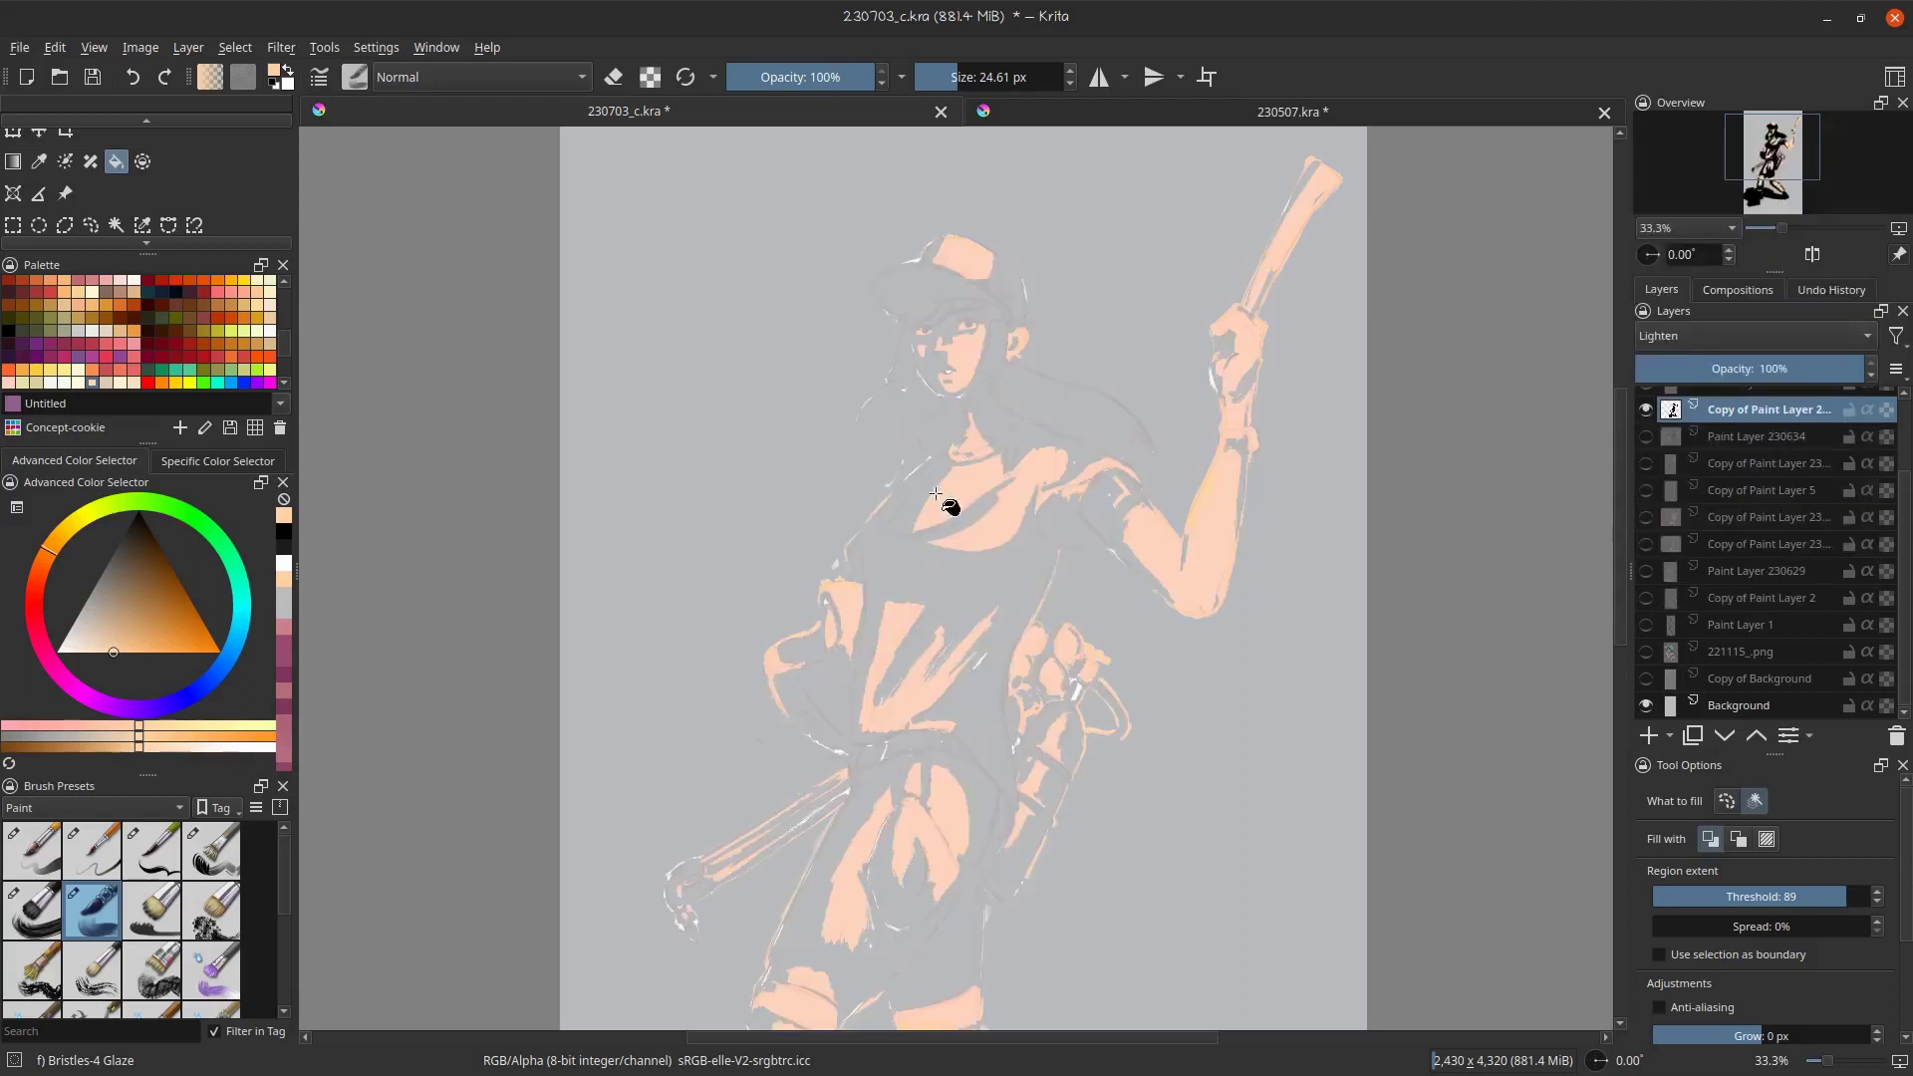
pyautogui.scroll(-1, 936, 493)
pyautogui.click(1647, 463)
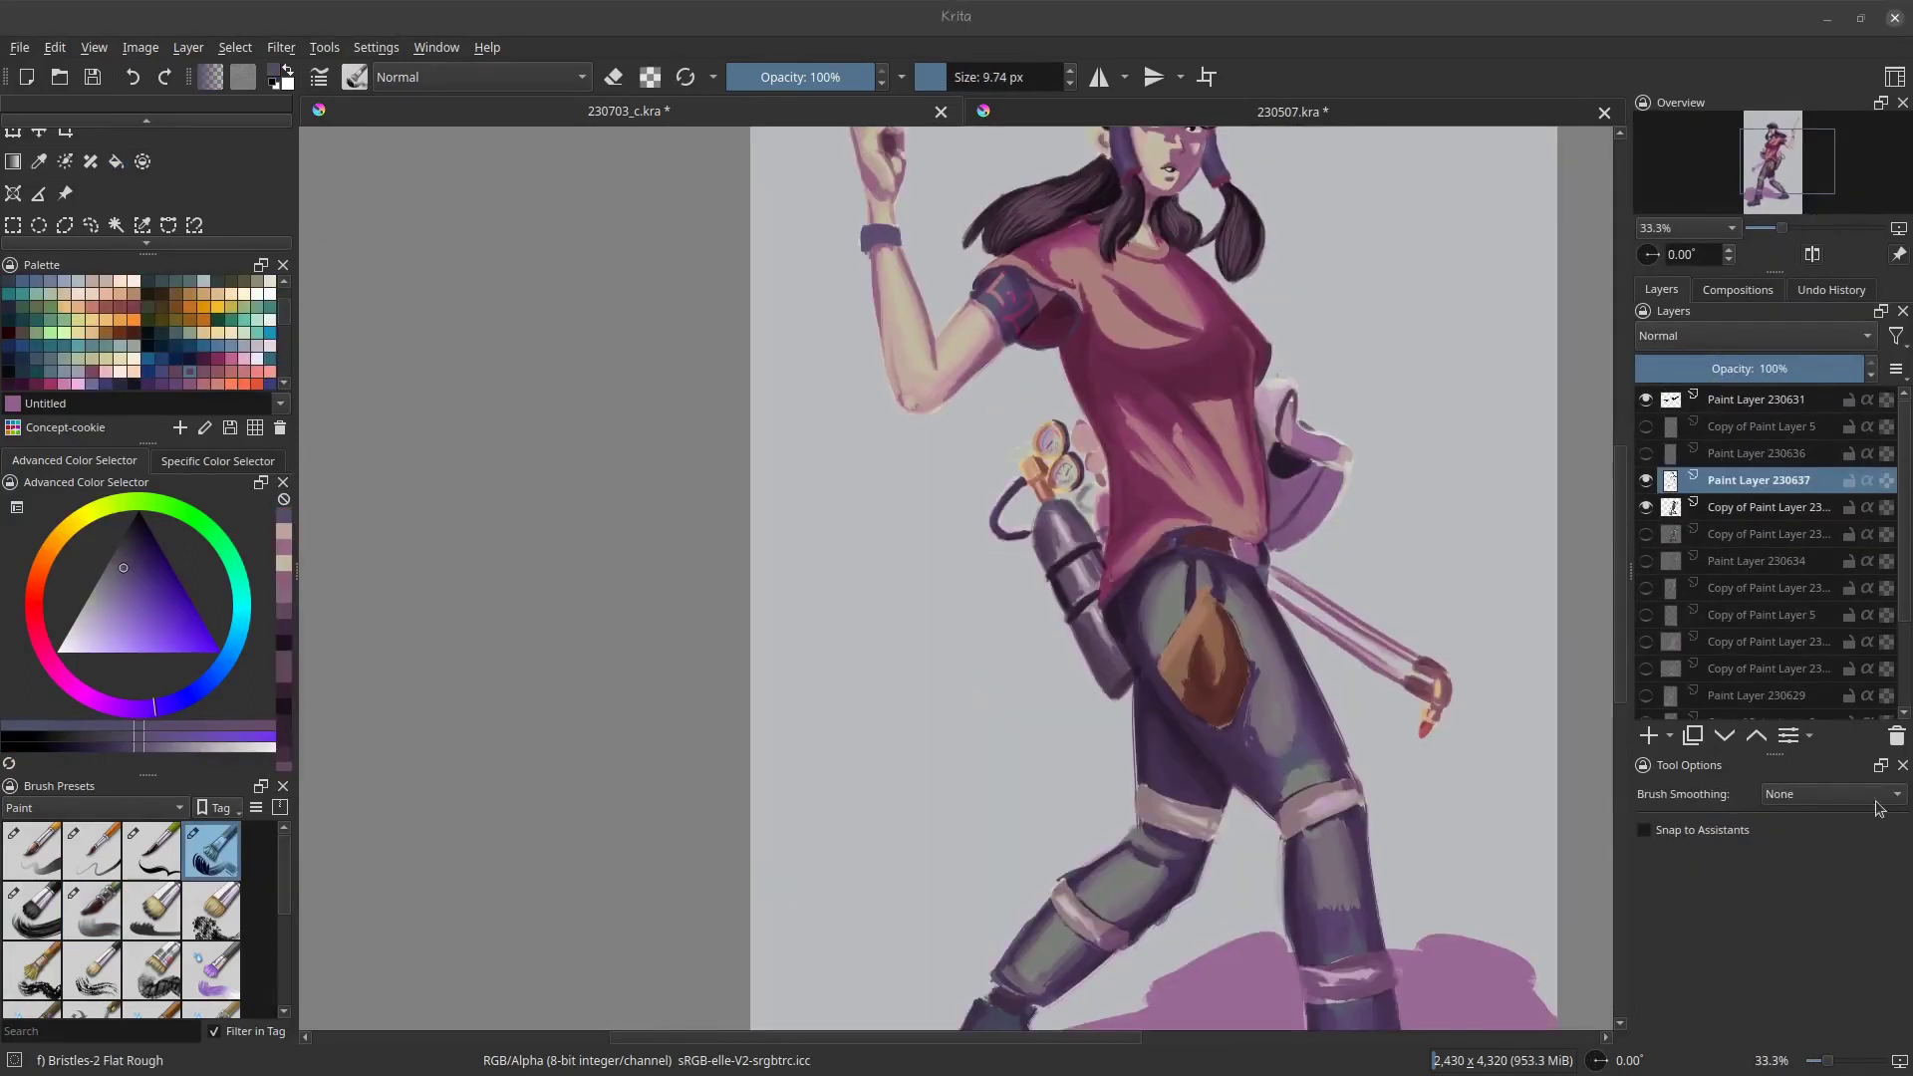
# - Try a stroke along the shirt collar on Paint Layer 230637 in a colour sampled from the shirt
pyautogui.moveTo(1211, 199); pyautogui.dragTo(1171, 324)
pyautogui.scroll(4, 1166, 334)
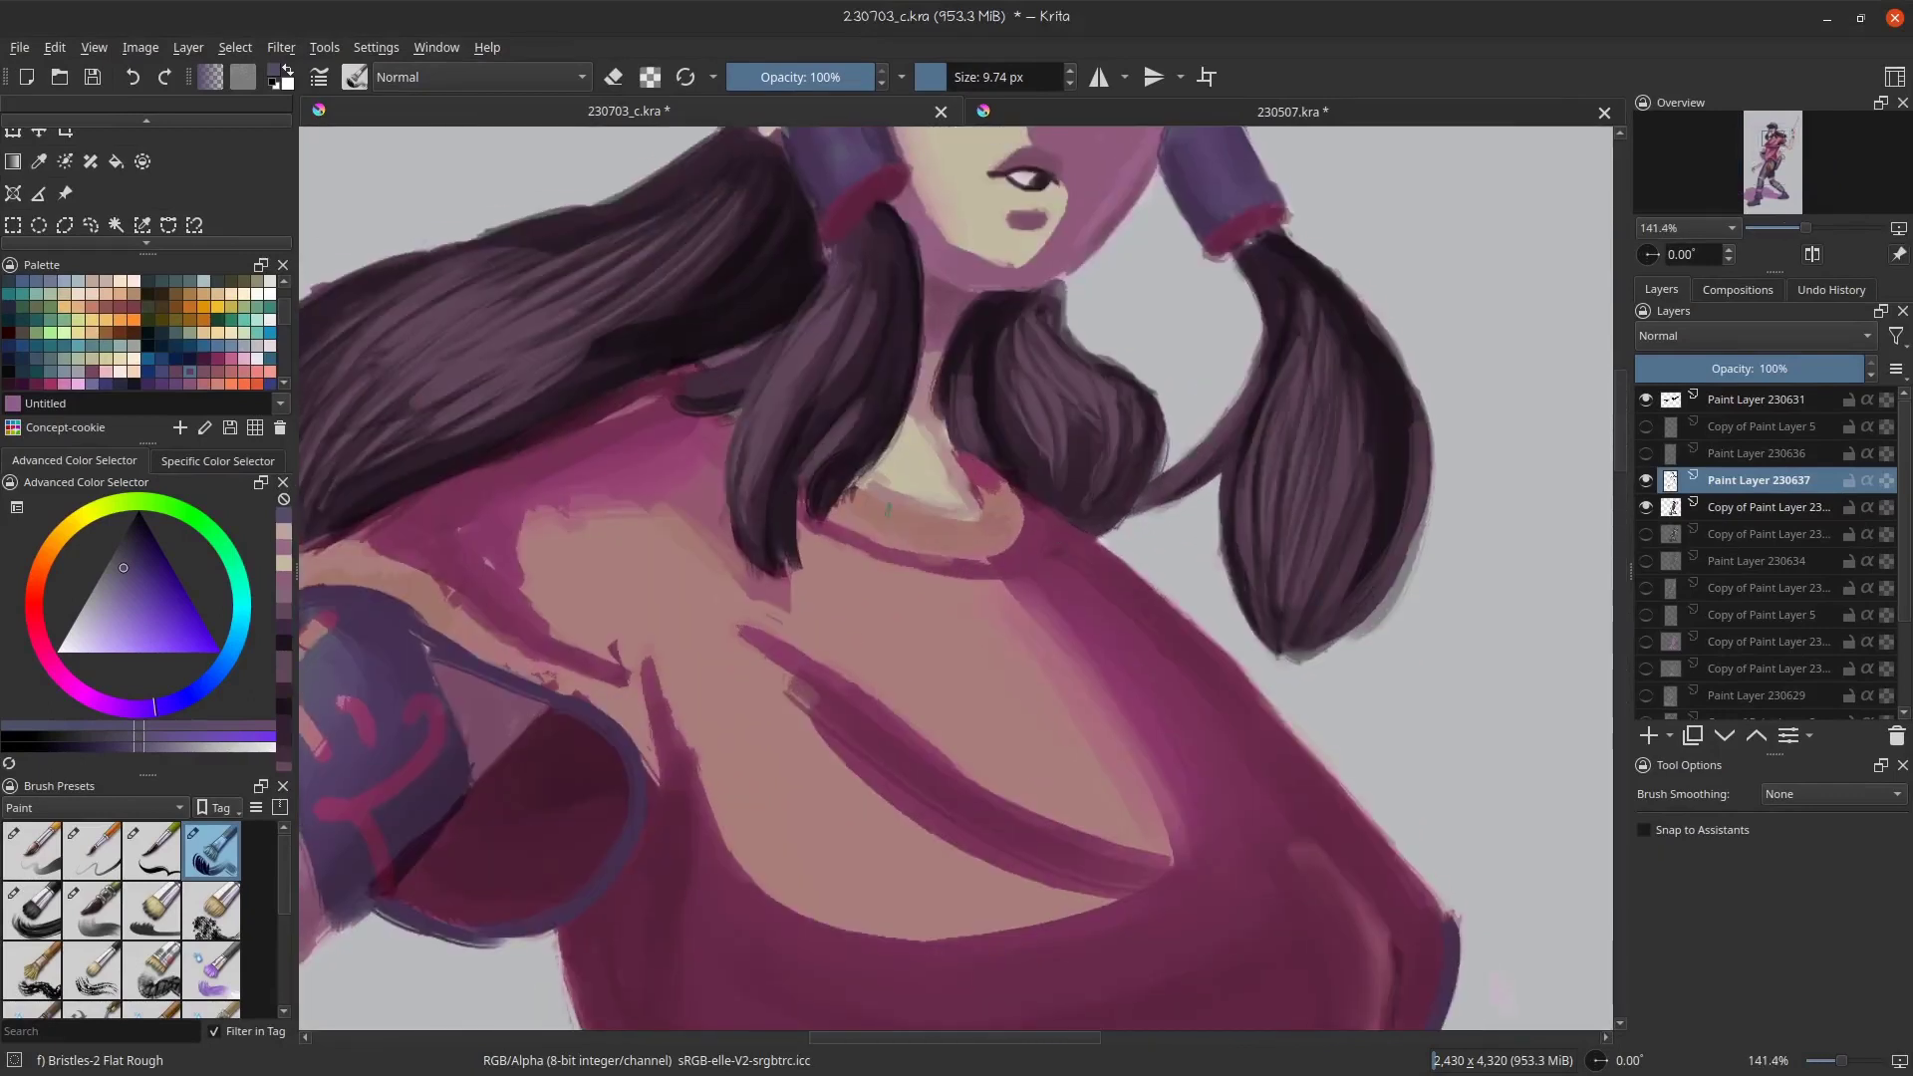
pyautogui.keyDown('ctrl'); pyautogui.click(685, 533); pyautogui.keyUp('ctrl')
pyautogui.moveTo(886, 535); pyautogui.dragTo(1014, 549)
pyautogui.hotkey('ctrl', 'z')
pyautogui.keyDown('ctrl'); pyautogui.click(903, 543); pyautogui.keyUp('ctrl')
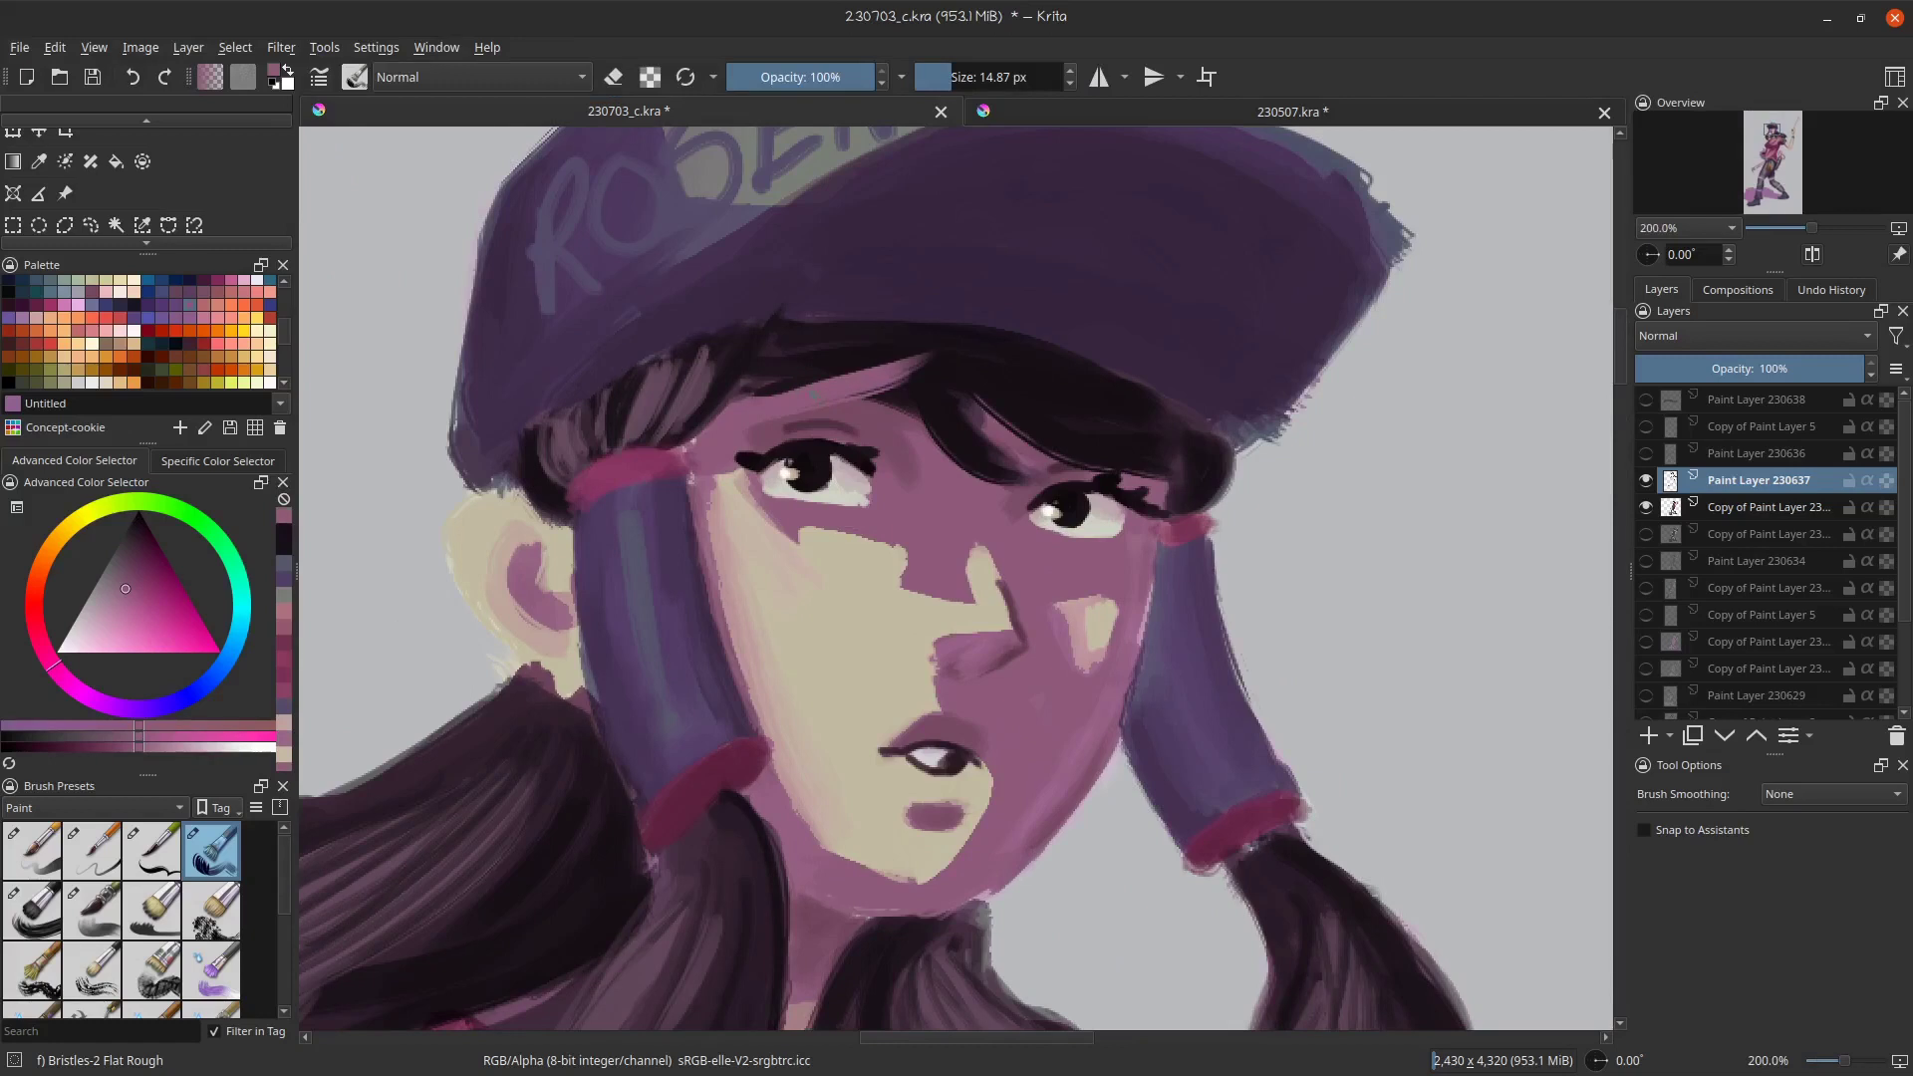
# - Darken the upper lash line of the eye with a 9.41 px brush at raised opacity on Paint Layer 230637
pyautogui.keyDown('ctrl'); pyautogui.click(802, 404); pyautogui.keyUp('ctrl')
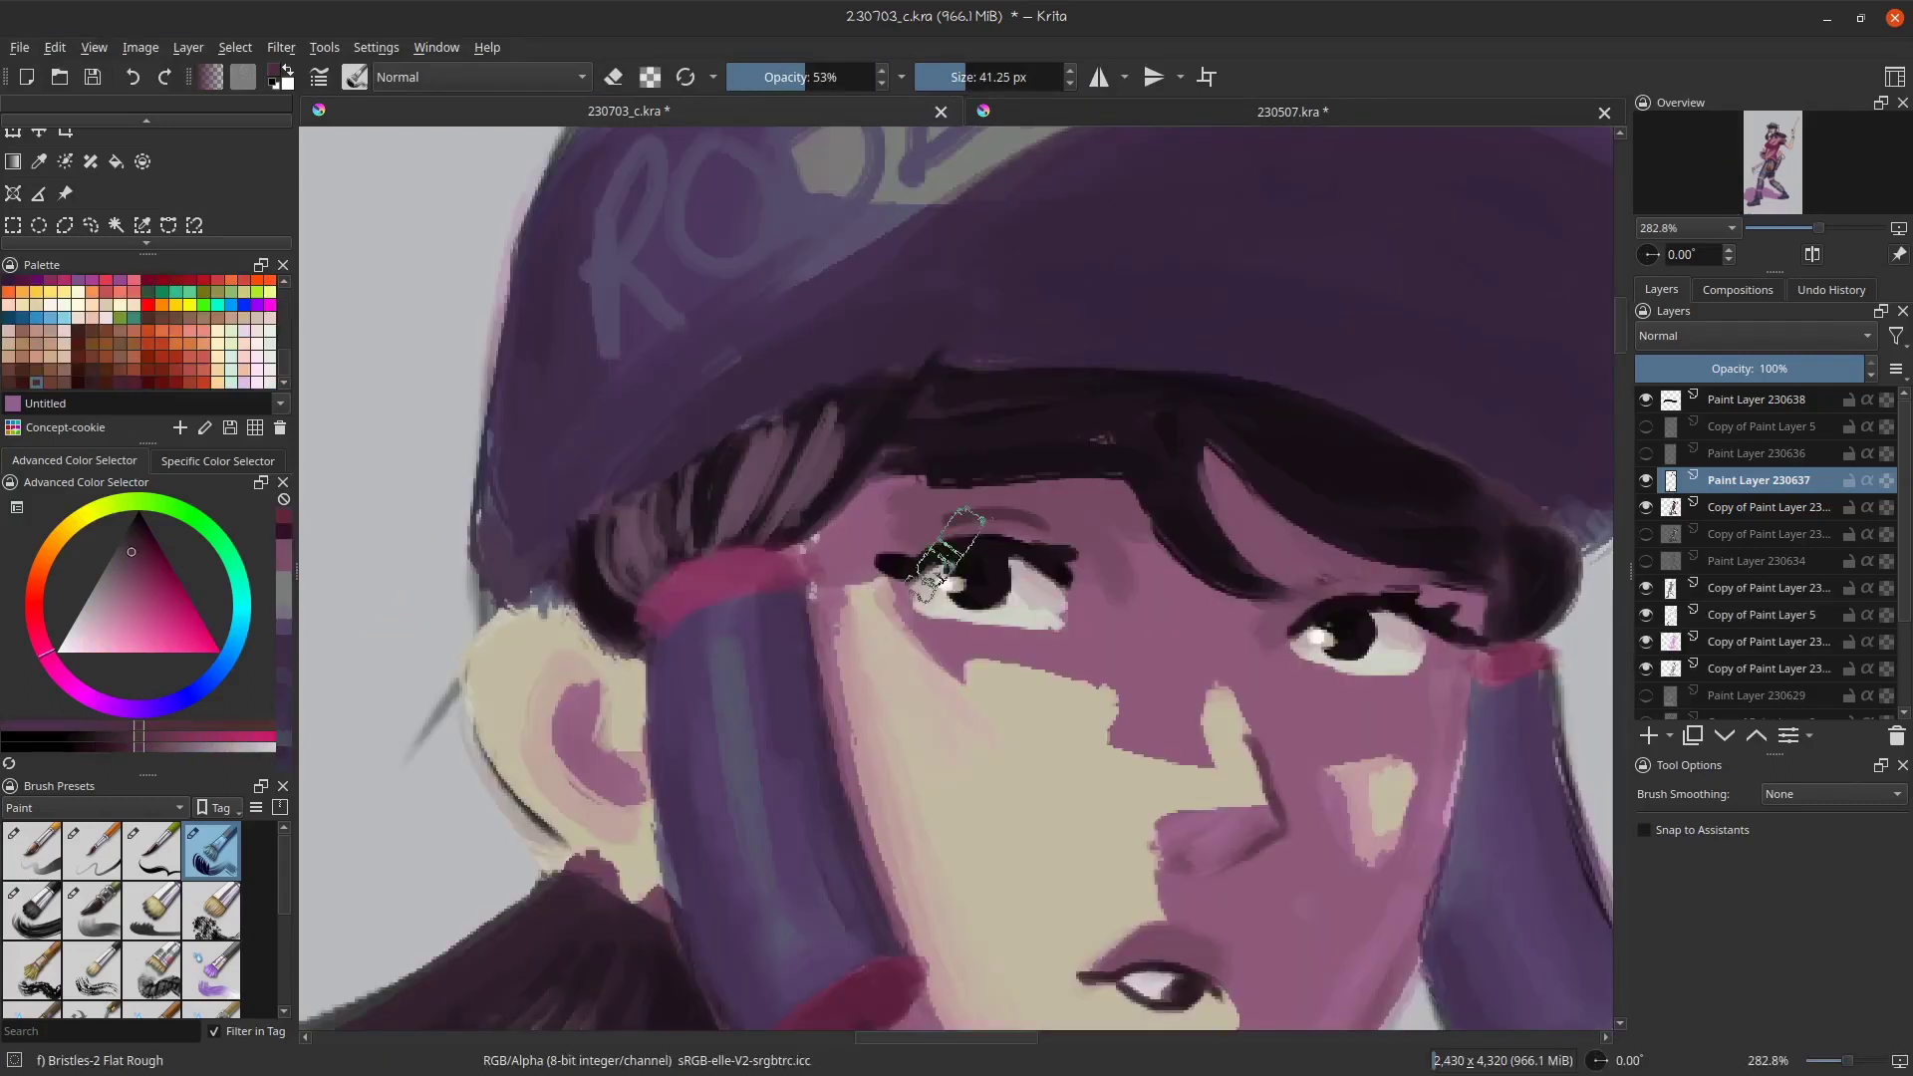
pyautogui.keyDown('shift'); pyautogui.moveTo(942, 558); pyautogui.dragTo(853, 558); pyautogui.keyUp('shift')
pyautogui.moveTo(912, 560)
pyautogui.mouseDown()
pyautogui.moveTo(1041, 553)
pyautogui.moveTo(959, 544)
pyautogui.moveTo(1030, 540)
pyautogui.mouseUp()
pyautogui.hotkey('ctrl', 'z')
pyautogui.keyDown('ctrl'); pyautogui.click(1031, 547); pyautogui.keyUp('ctrl')
pyautogui.hotkey('ctrl', 'z')
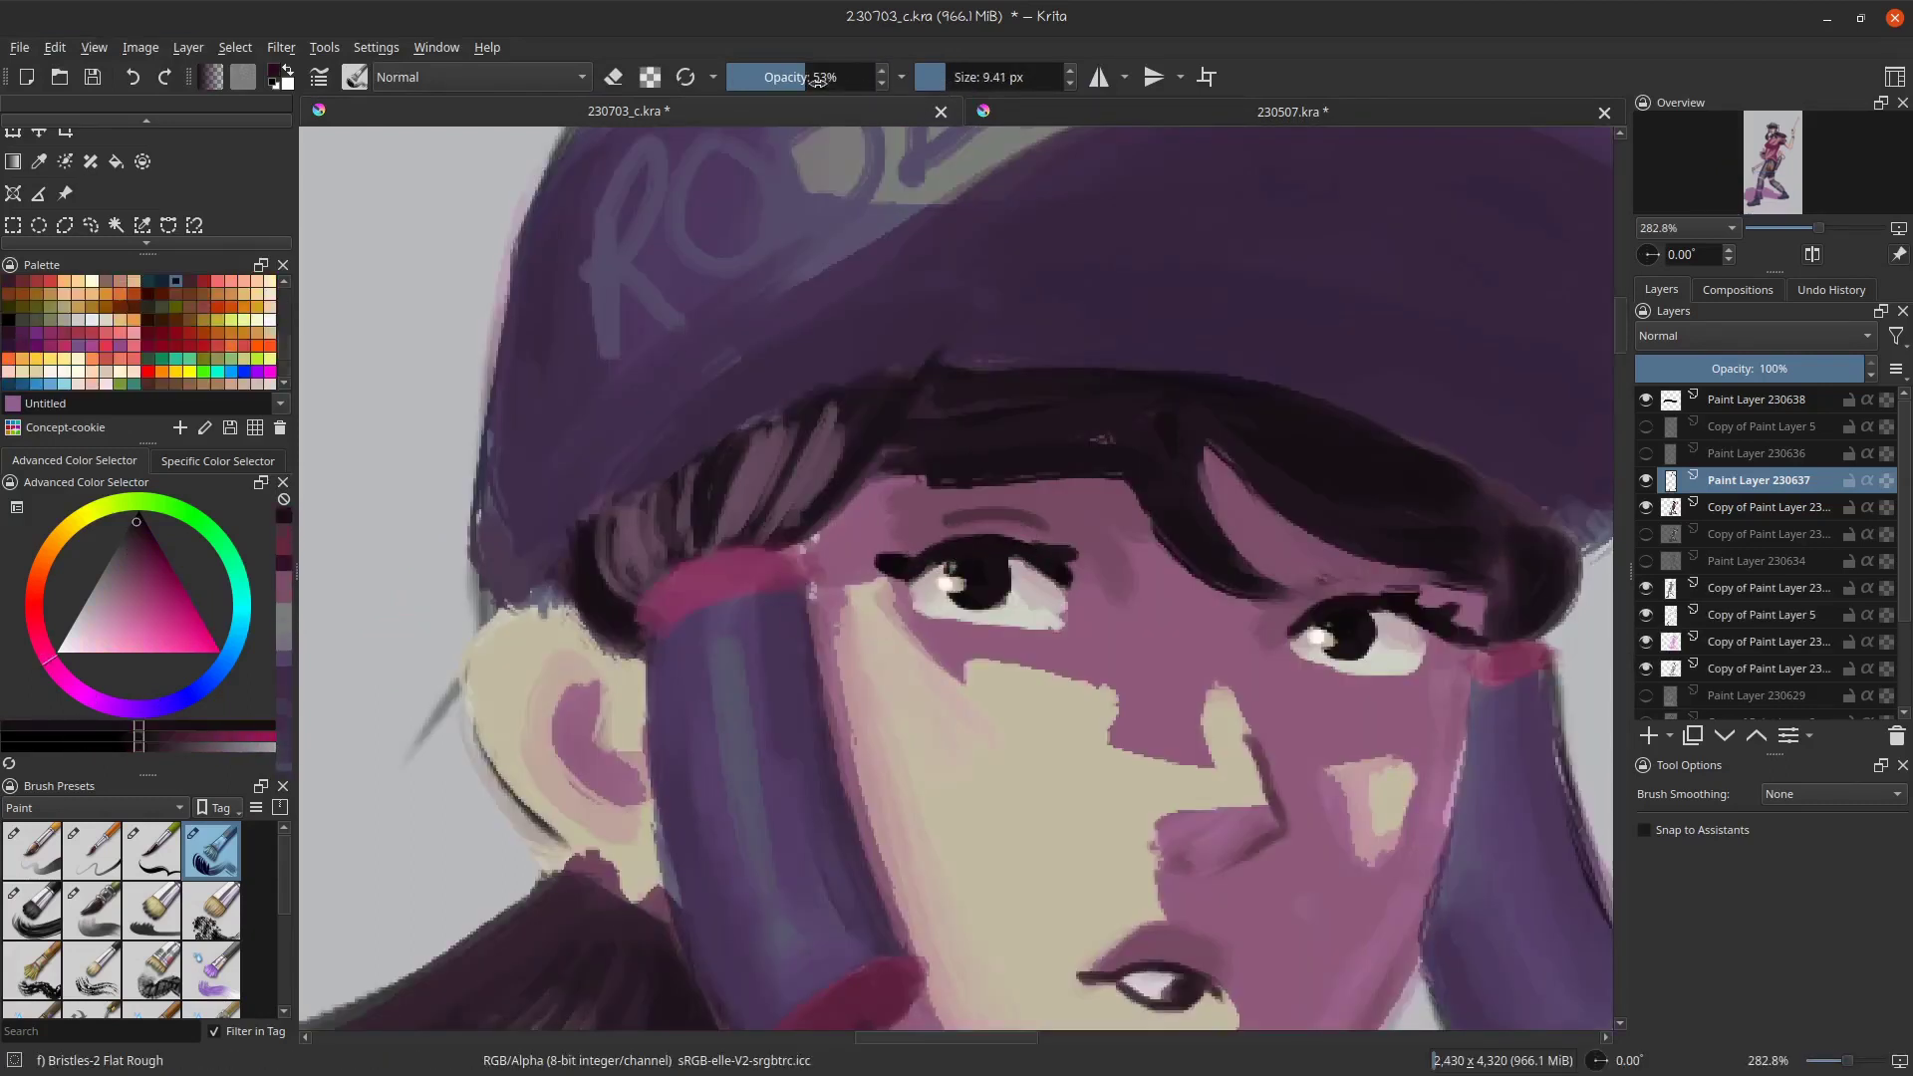
pyautogui.moveTo(846, 72); pyautogui.dragTo(883, 74)
pyautogui.moveTo(1302, 621); pyautogui.dragTo(1417, 610)
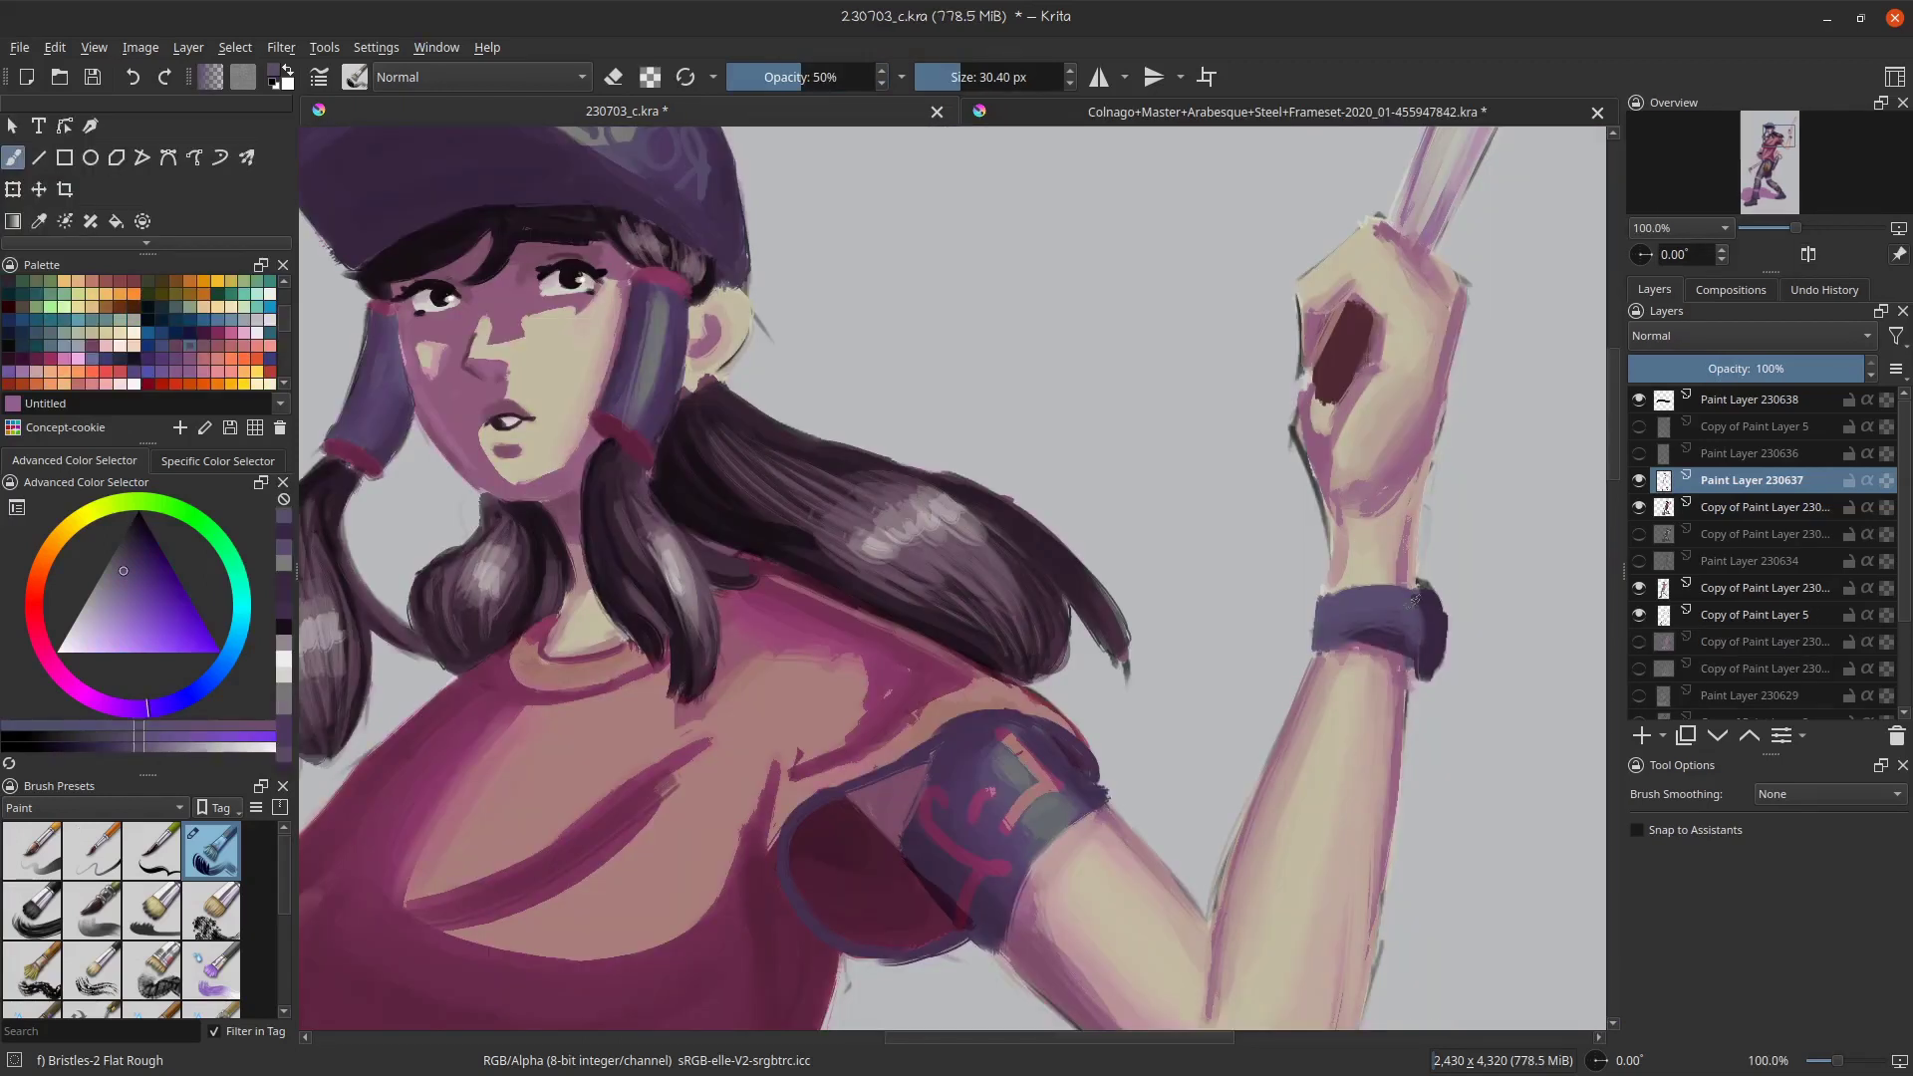
# - Touch up the orange valve block below the gauges in a sampled ochre, using a 13.31 px brush at 30% opacity
pyautogui.keyDown('ctrl'); pyautogui.click(1432, 630); pyautogui.keyUp('ctrl')
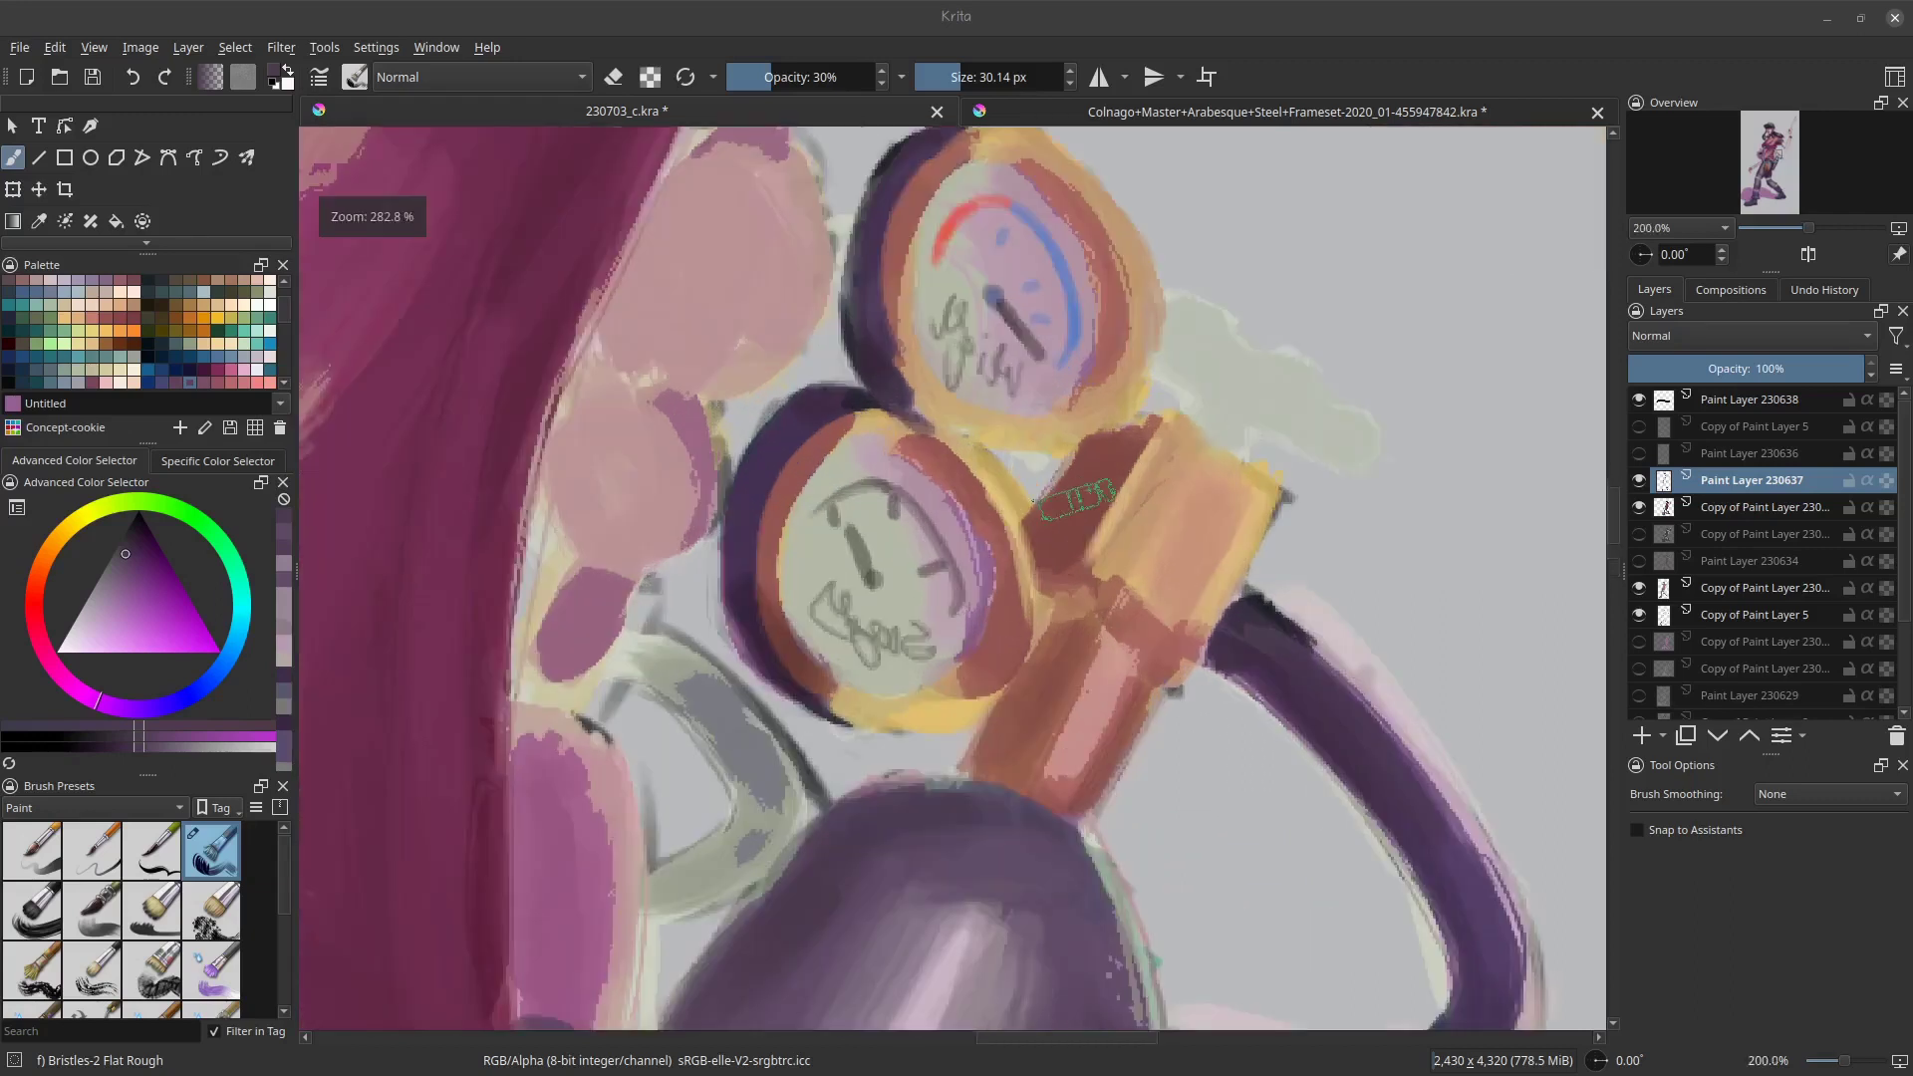
pyautogui.scroll(2, 1081, 506)
pyautogui.keyDown('ctrl'); pyautogui.click(1142, 543); pyautogui.keyUp('ctrl')
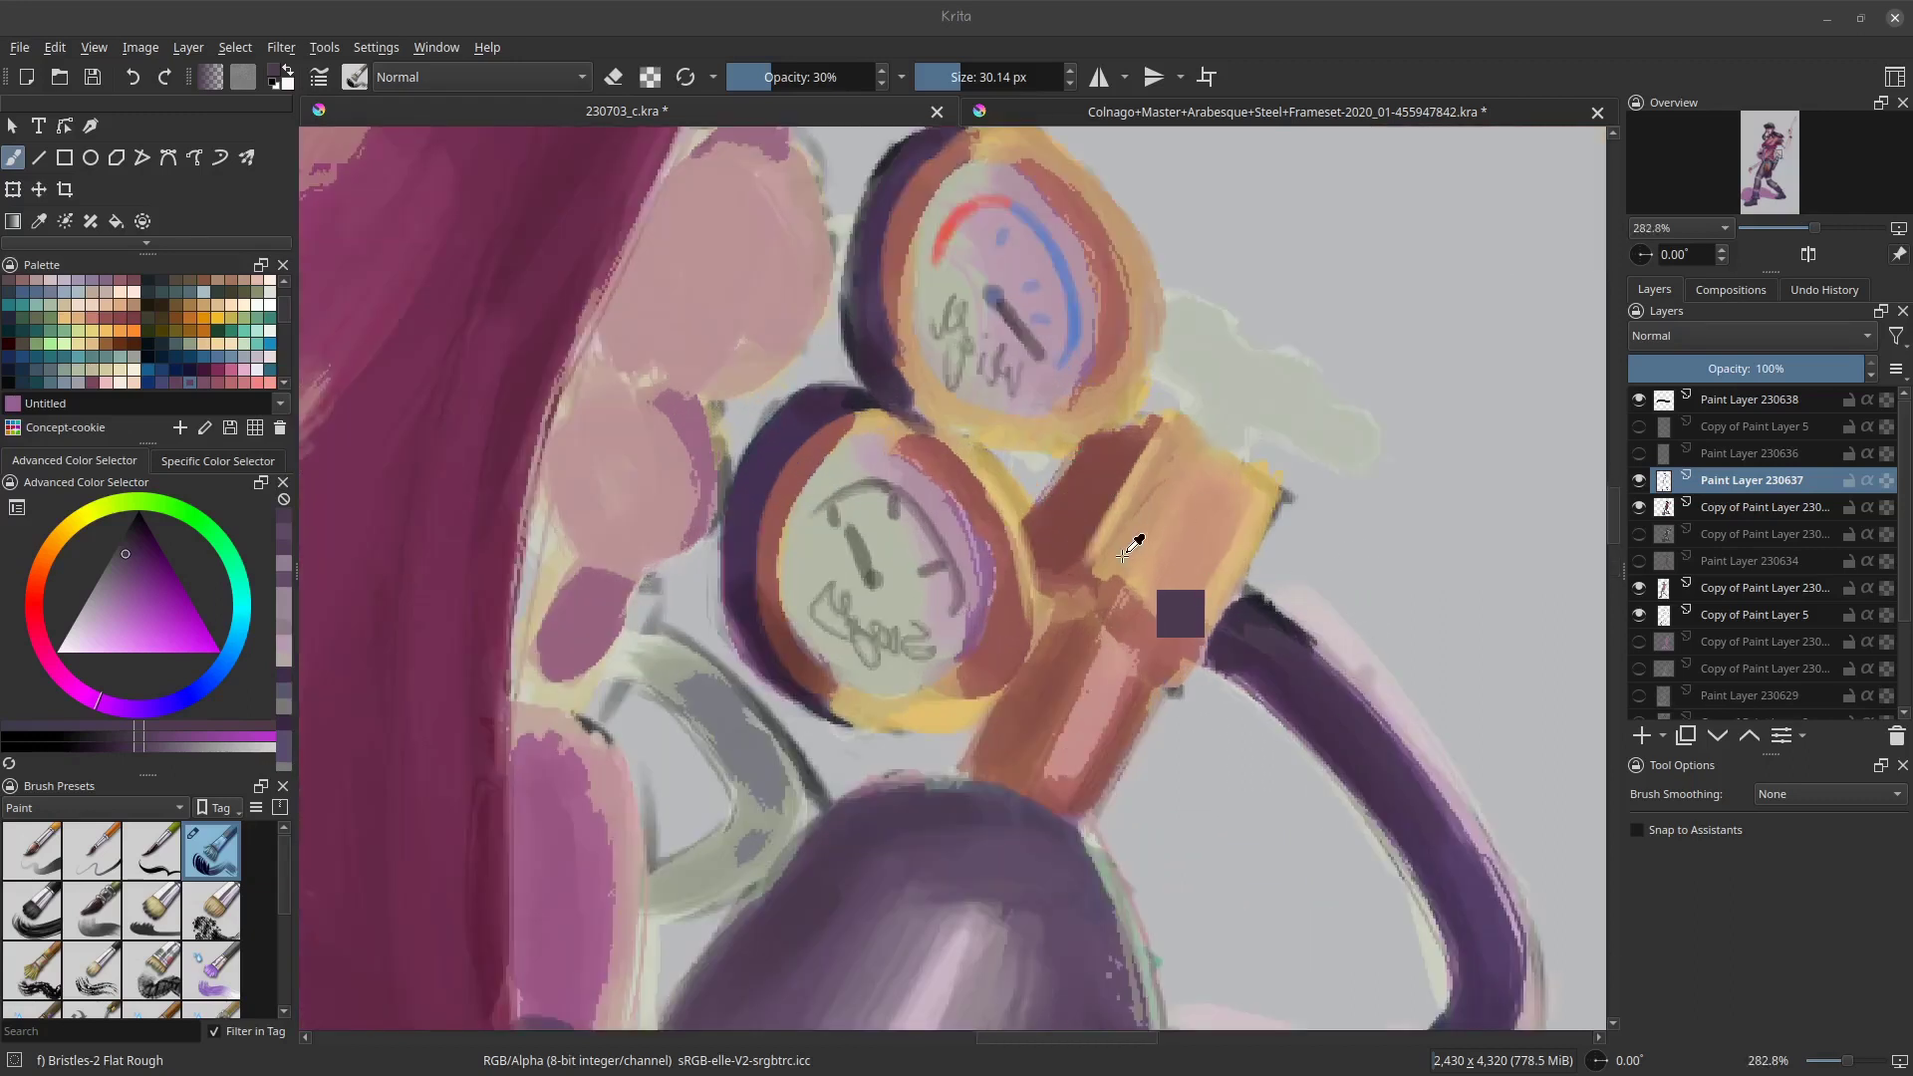
pyautogui.moveTo(1156, 583); pyautogui.dragTo(1129, 586)
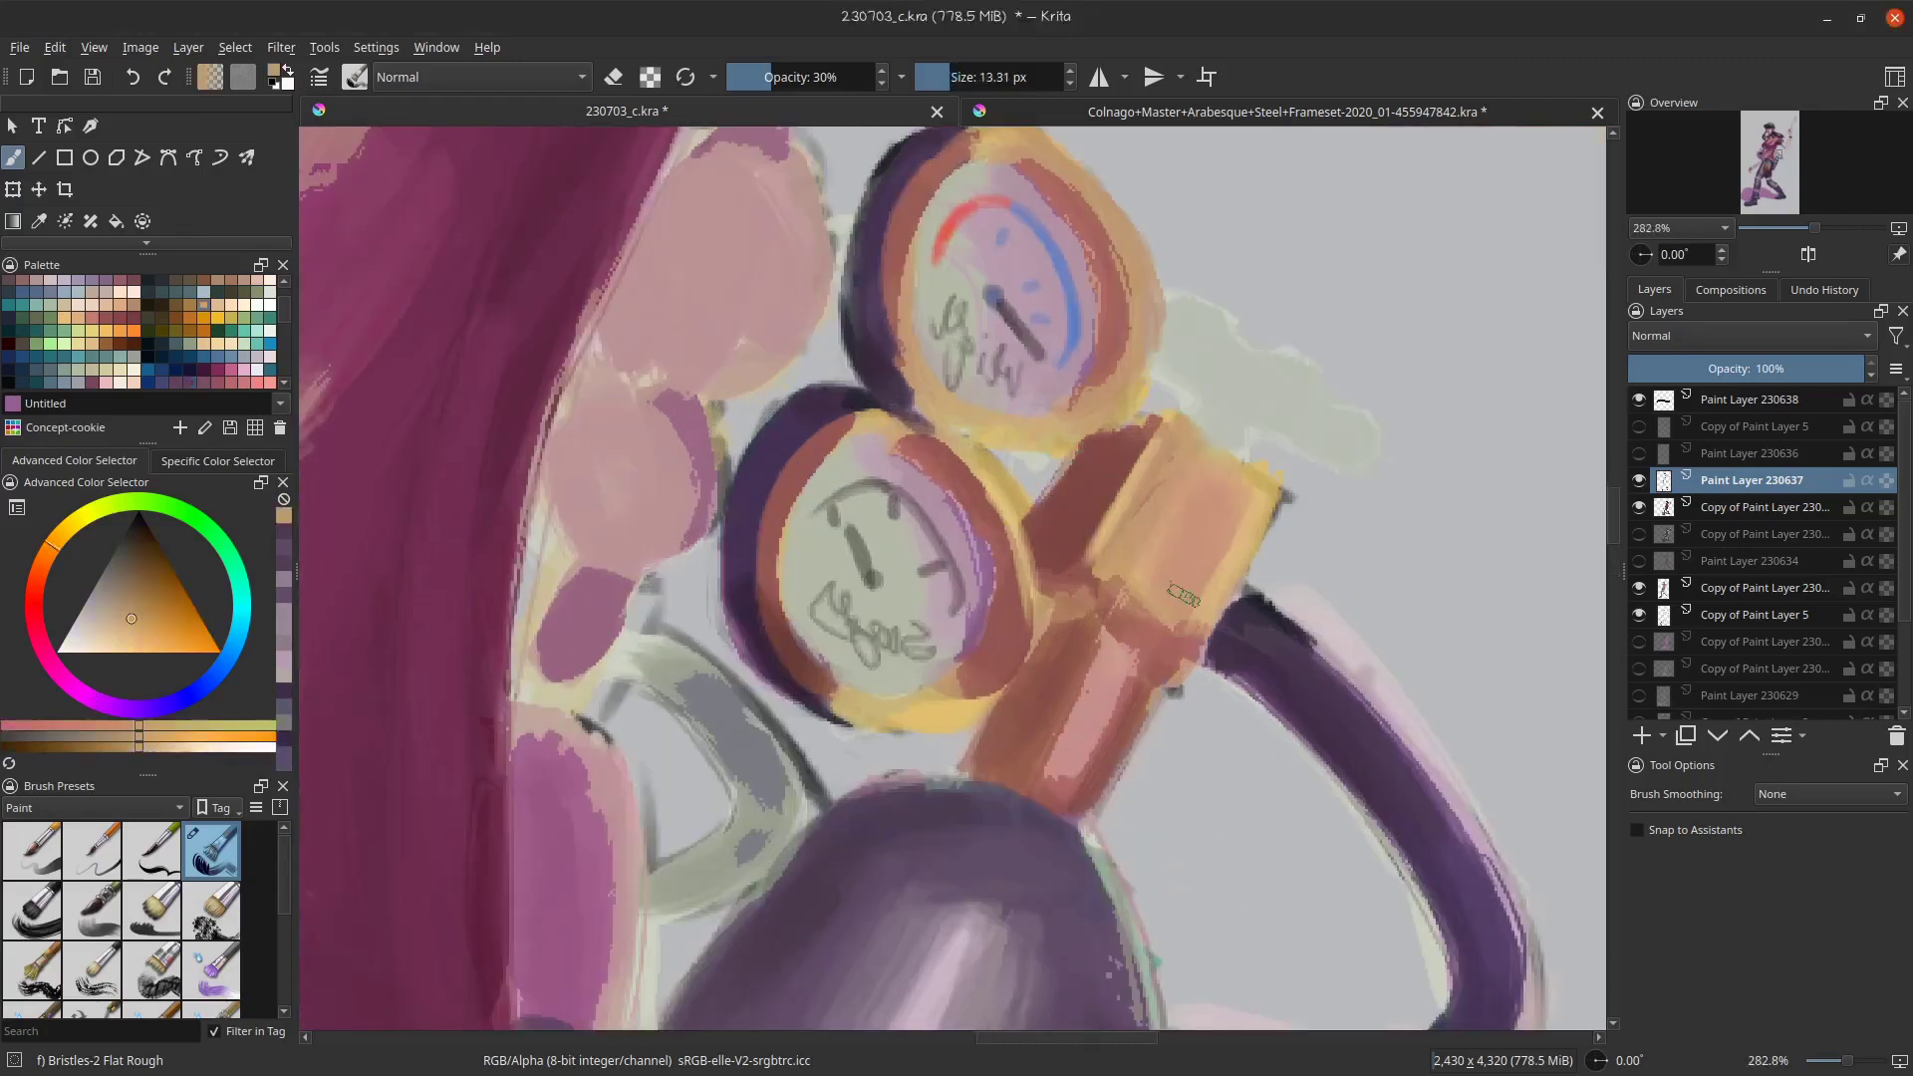
pyautogui.moveTo(1213, 443); pyautogui.dragTo(1183, 458)
# - Paint dusty pink strokes, sampled from the round shapes beside the gauges, across the pale green patch next to the upper gauge
pyautogui.keyDown('ctrl'); pyautogui.click(1198, 395); pyautogui.keyUp('ctrl')
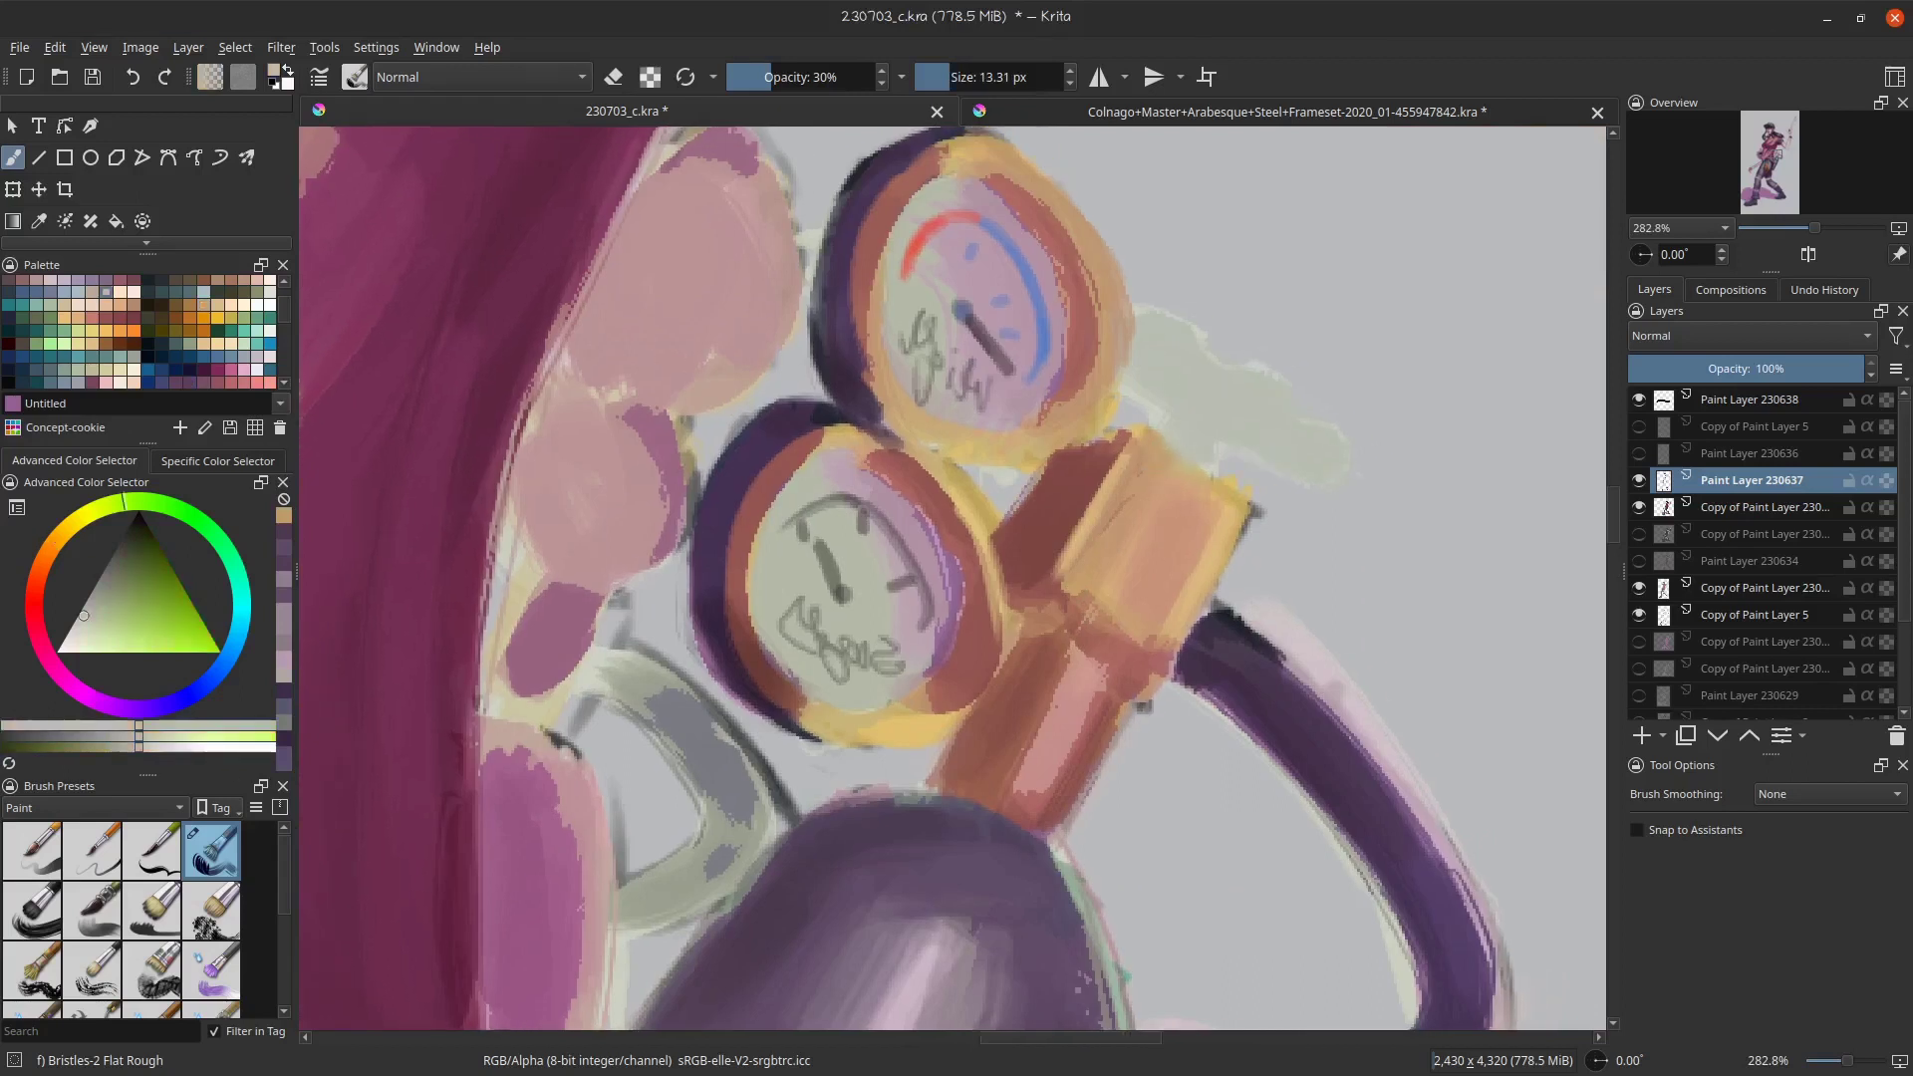
pyautogui.keyDown('ctrl'); pyautogui.click(701, 314); pyautogui.keyUp('ctrl')
pyautogui.moveTo(1156, 373); pyautogui.dragTo(1316, 467)
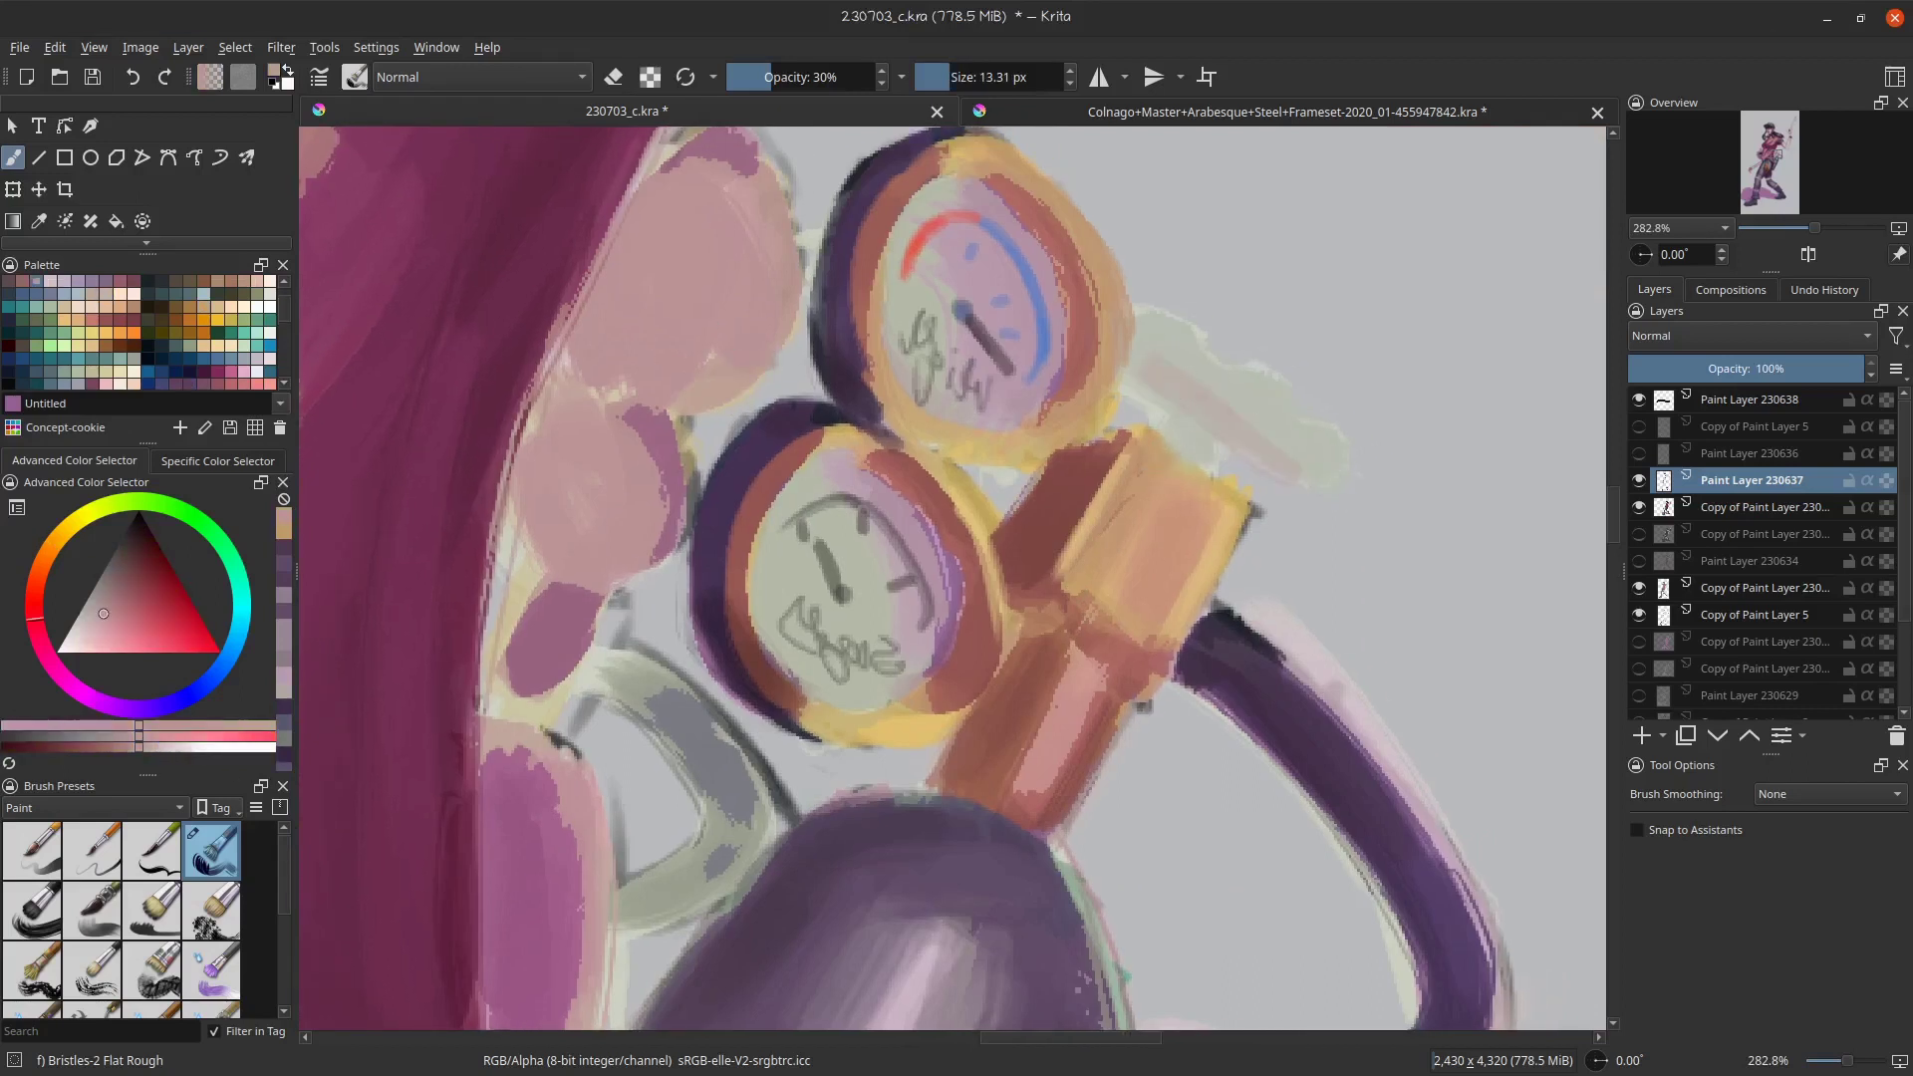
pyautogui.moveTo(1132, 371); pyautogui.dragTo(1352, 488)
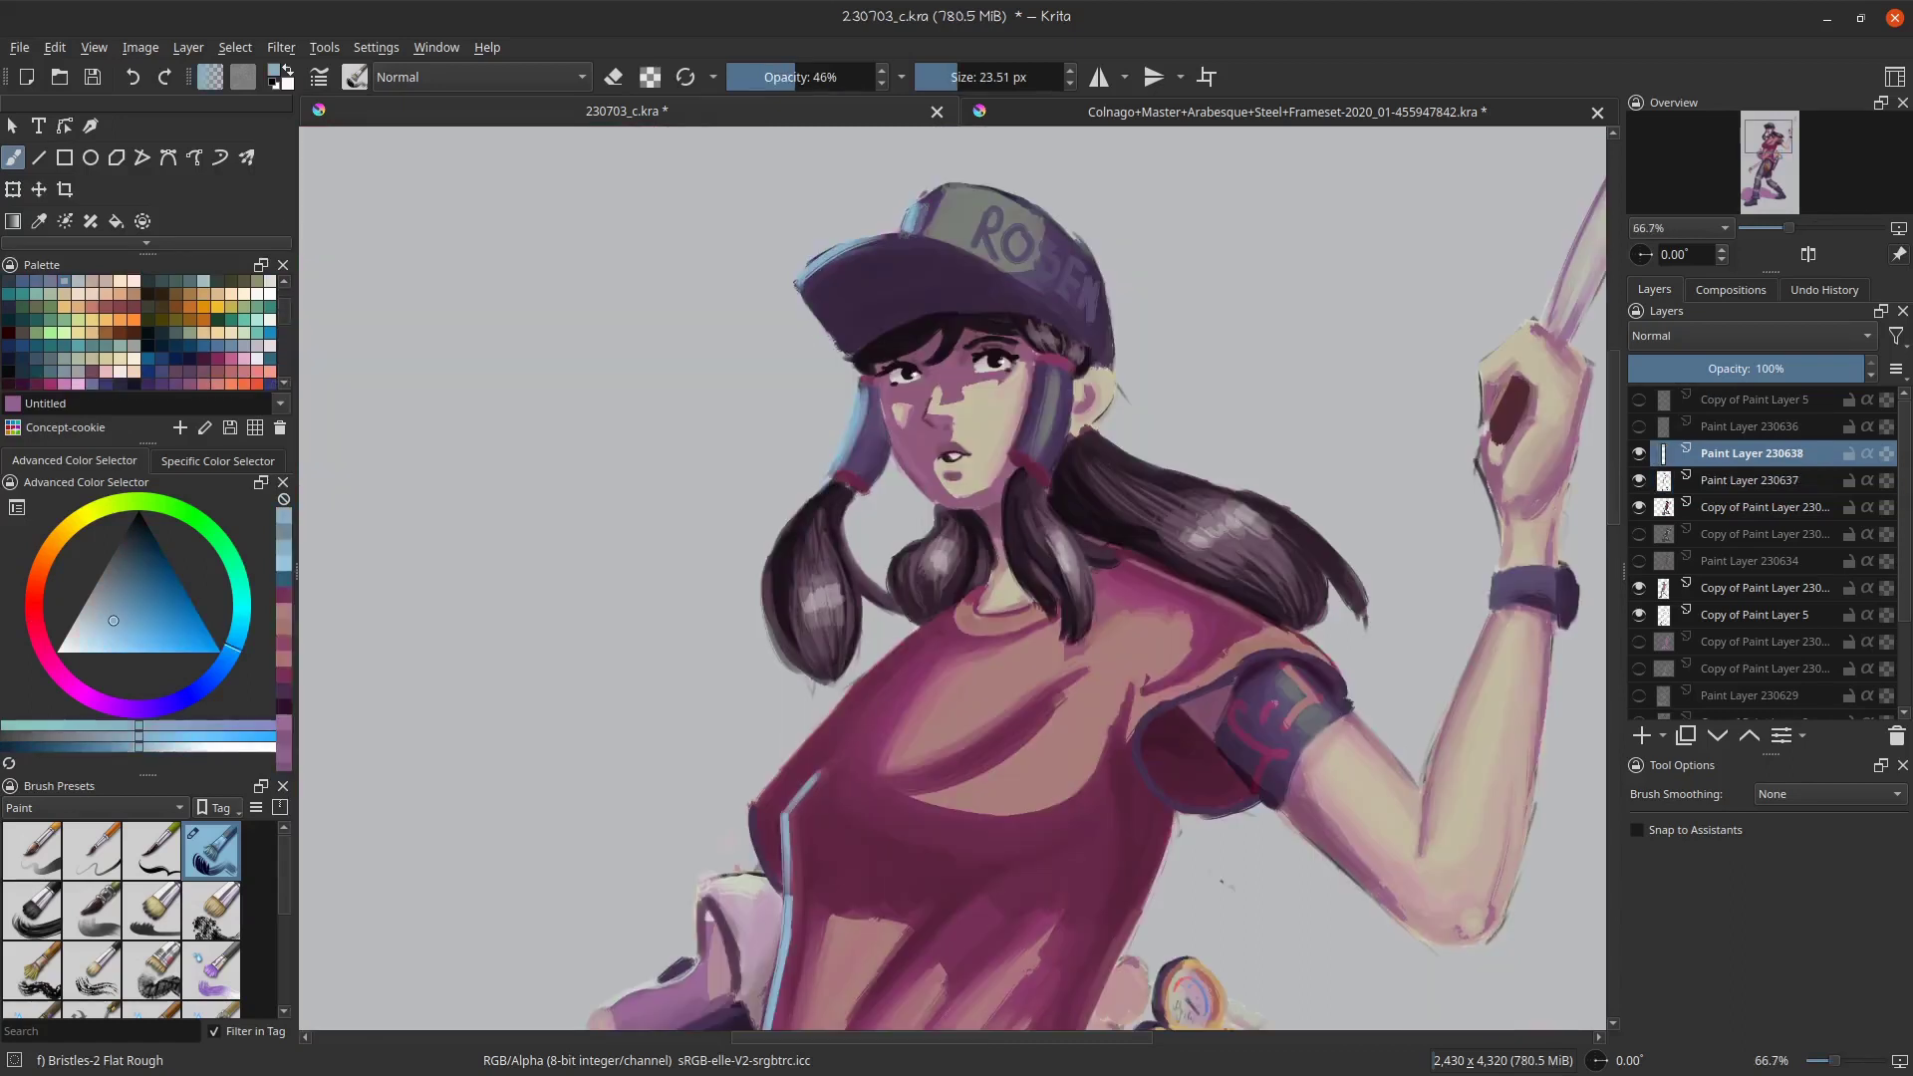
# - Strengthen the light blue rim light down the shirt's front edge on Paint Layer 230638 with a 23.51 px brush at 46% opacity
pyautogui.moveTo(818, 787)
pyautogui.mouseDown()
pyautogui.moveTo(874, 603)
pyautogui.moveTo(855, 515)
pyautogui.mouseUp()
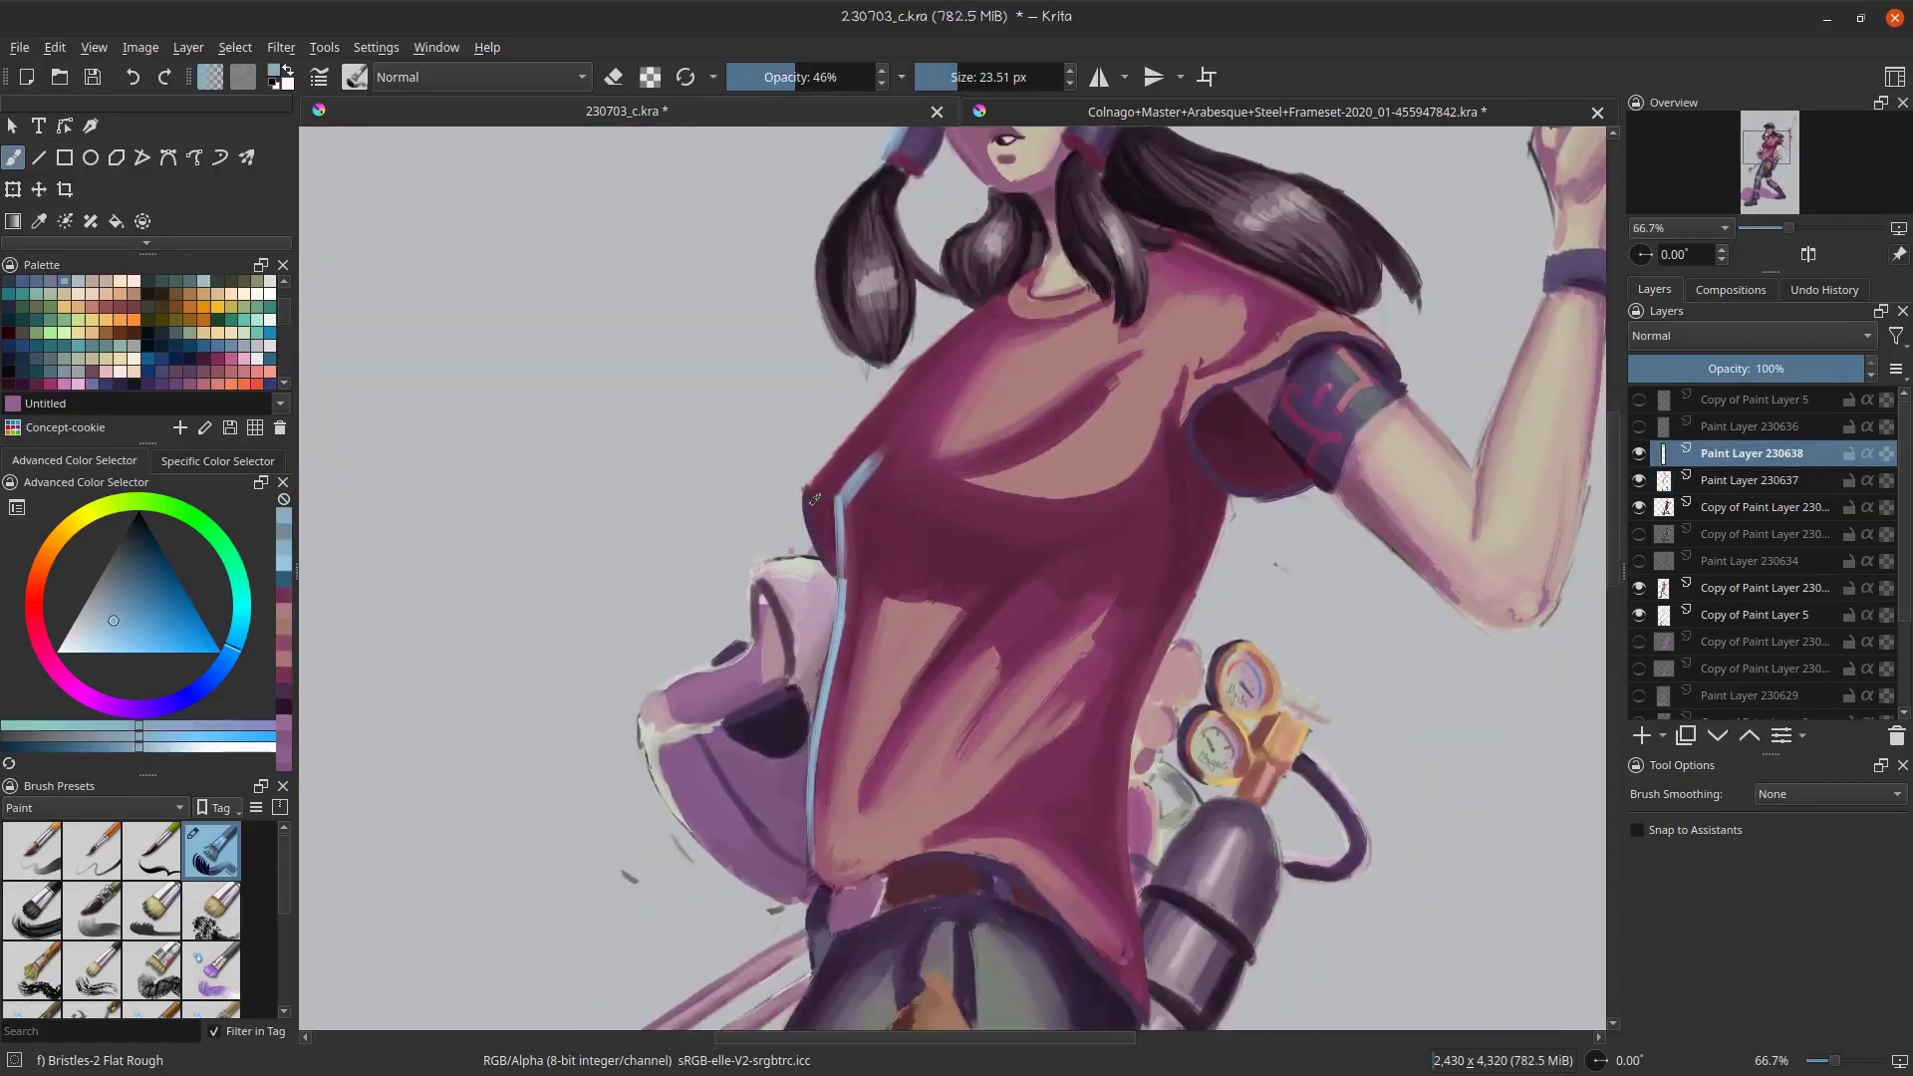
pyautogui.moveTo(840, 503); pyautogui.dragTo(818, 817)
pyautogui.hotkey('ctrl', 'z')
pyautogui.moveTo(845, 618); pyautogui.dragTo(810, 902)
# - Paint a paler blue rim along the upper edge of the hanging helmet with a 15.48 px brush at 97% opacity
pyautogui.moveTo(660, 695)
pyautogui.mouseDown()
pyautogui.moveTo(742, 659)
pyautogui.moveTo(688, 672)
pyautogui.mouseUp()
pyautogui.hotkey('ctrl', 'z')
pyautogui.click(871, 77)
pyautogui.click(958, 77)
pyautogui.hotkey('ctrl', 'z')
pyautogui.click(94, 638)
pyautogui.moveTo(662, 689); pyautogui.dragTo(688, 673)
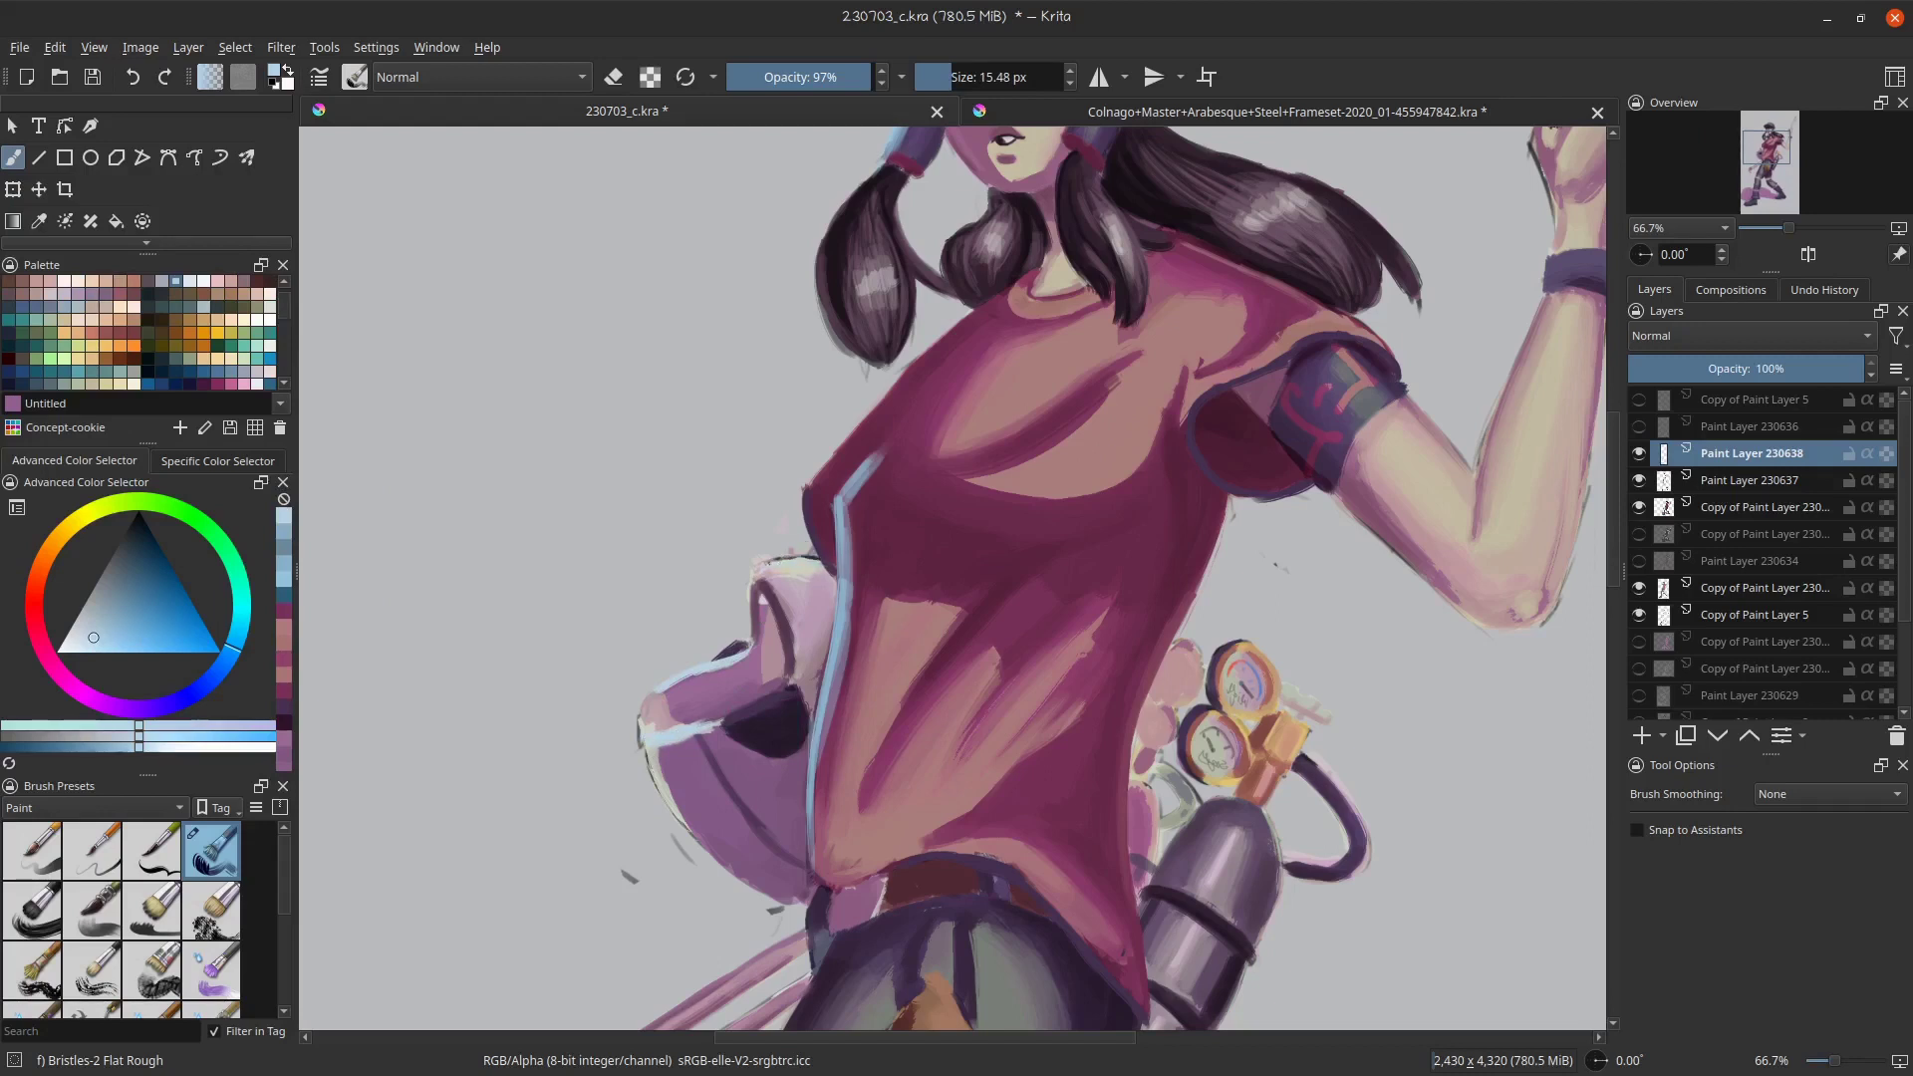
# - Extend the pale blue rim light from the chest up along the shirt's shoulder edge, and reduce the brush size
pyautogui.moveTo(805, 492); pyautogui.dragTo(906, 363)
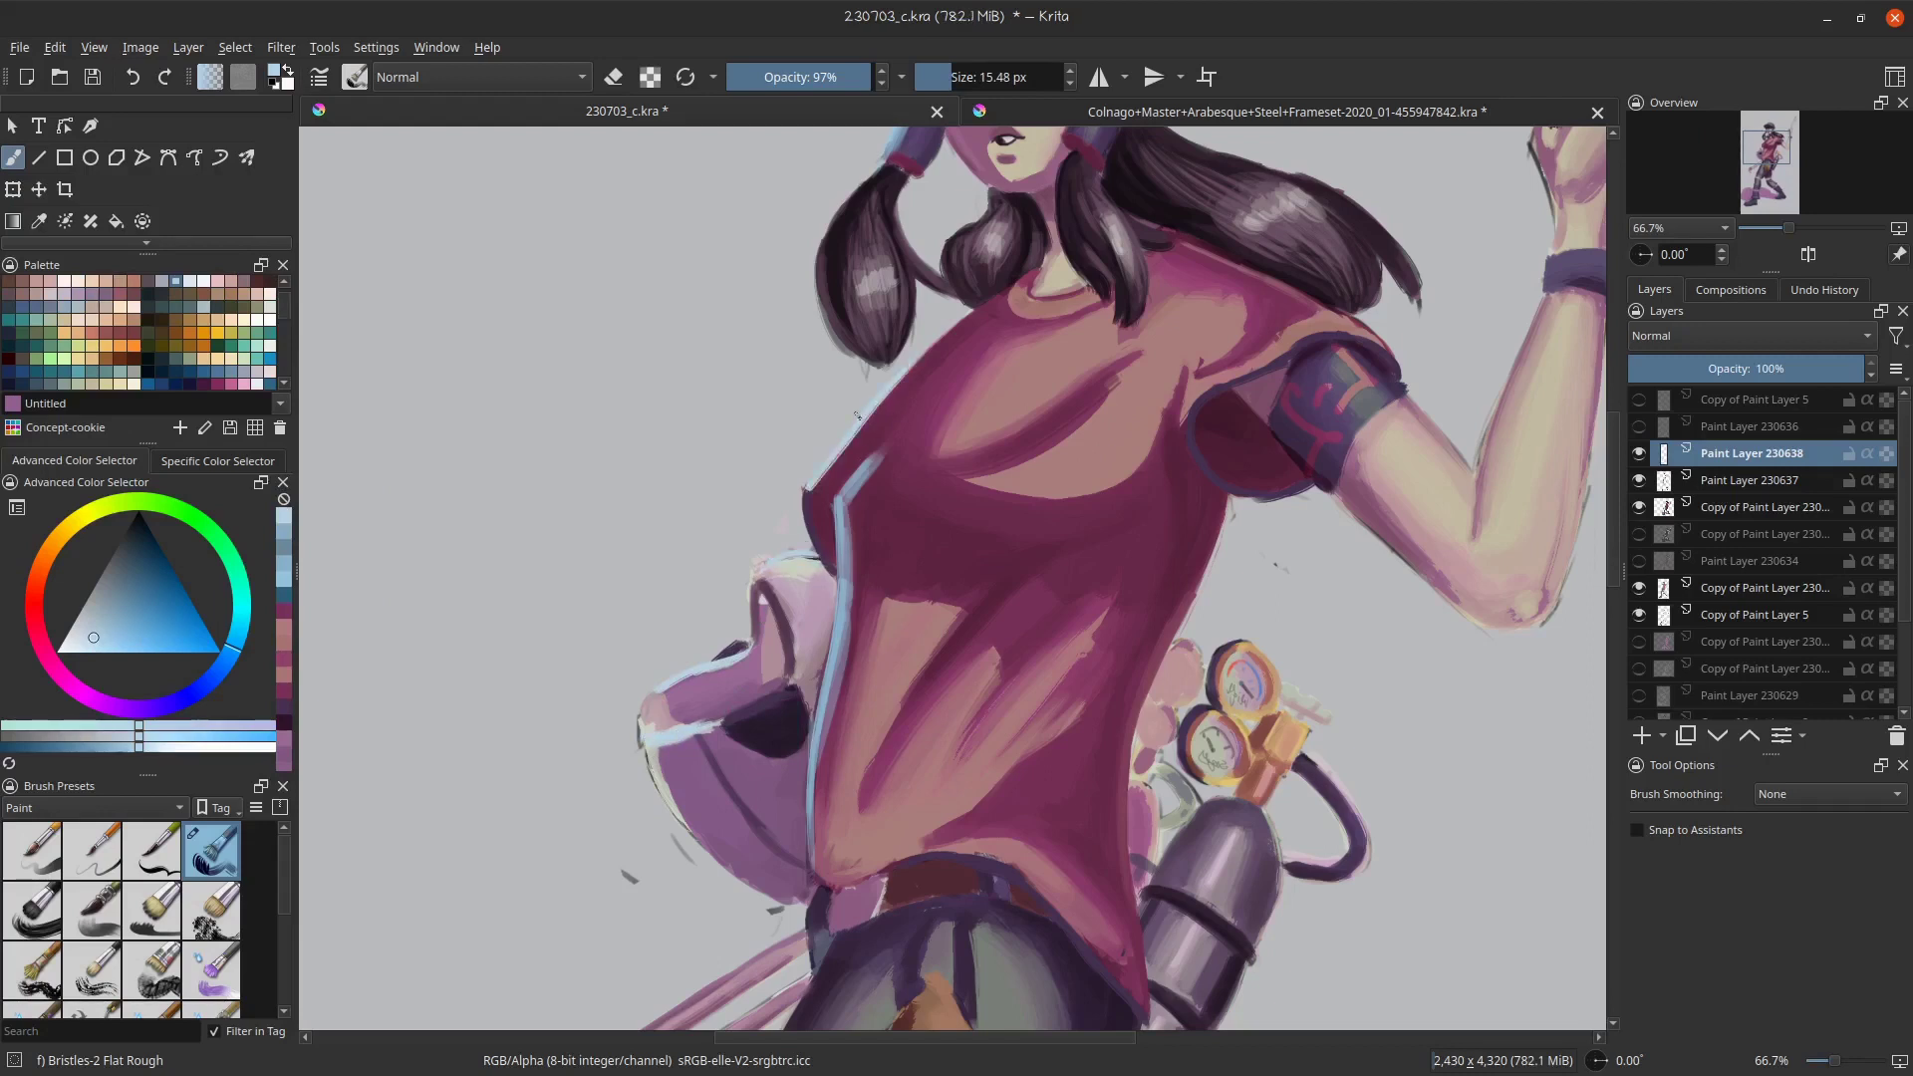
pyautogui.scroll(-3, 861, 448)
pyautogui.scroll(6, 938, 267)
pyautogui.scroll(2, 939, 263)
pyautogui.press('[')
pyautogui.press('[')
pyautogui.press('[')
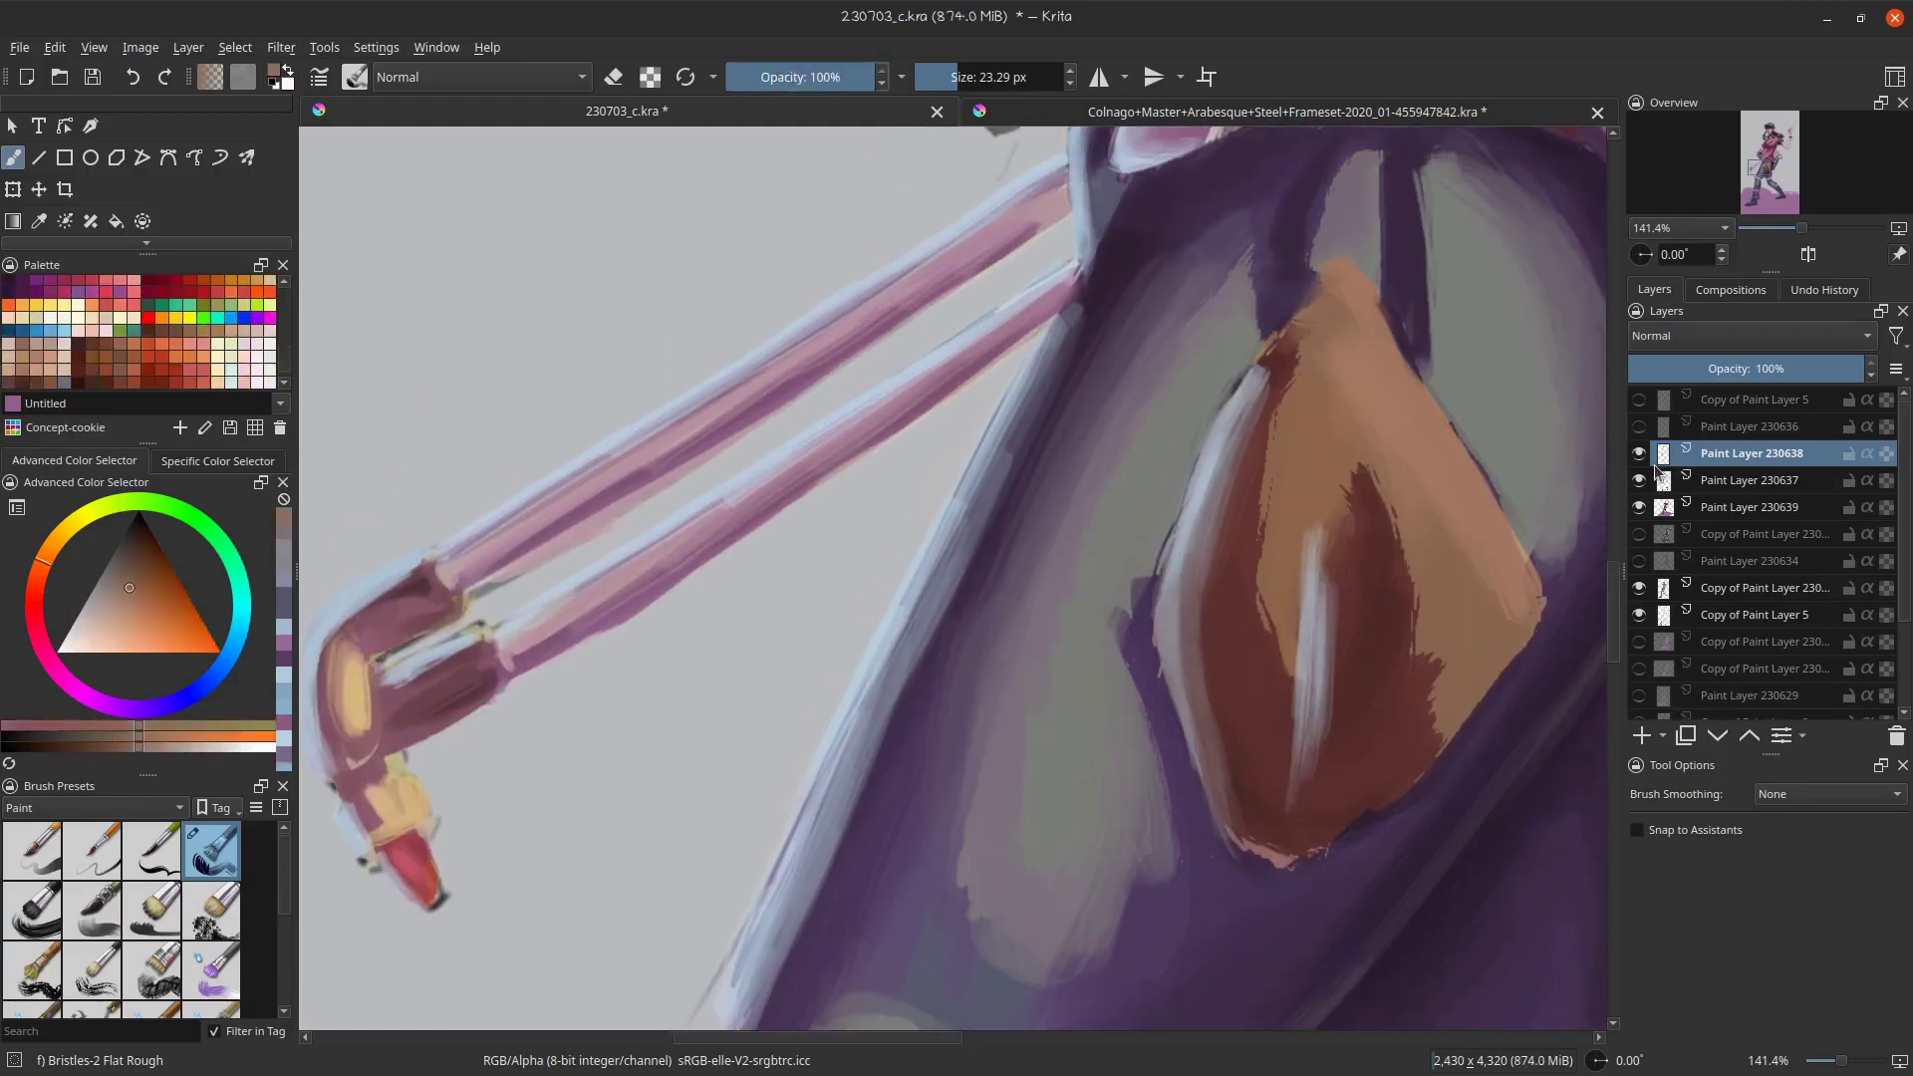
# - Make Paint Layer 230637 active and sample the dark purple at the trousers' waist
pyautogui.click(1657, 485)
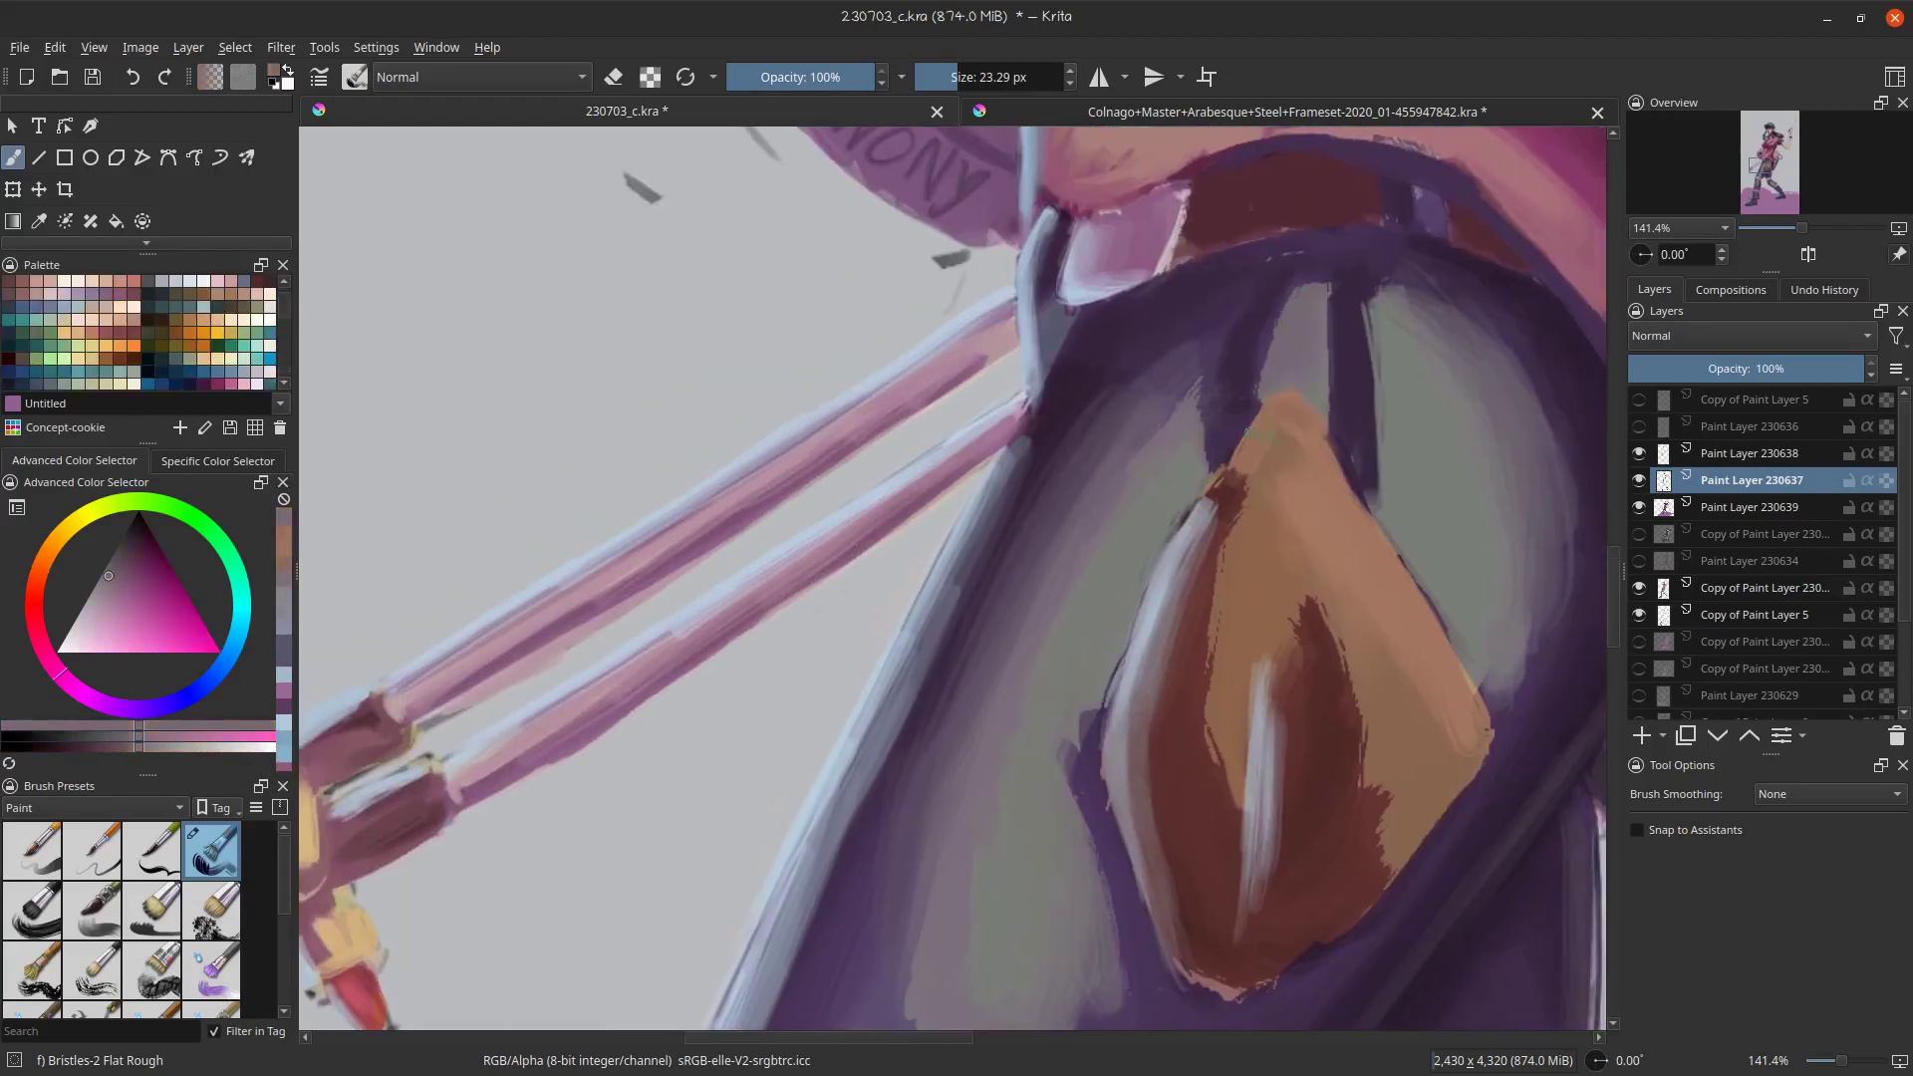
pyautogui.keyDown('ctrl'); pyautogui.click(1263, 242); pyautogui.keyUp('ctrl')
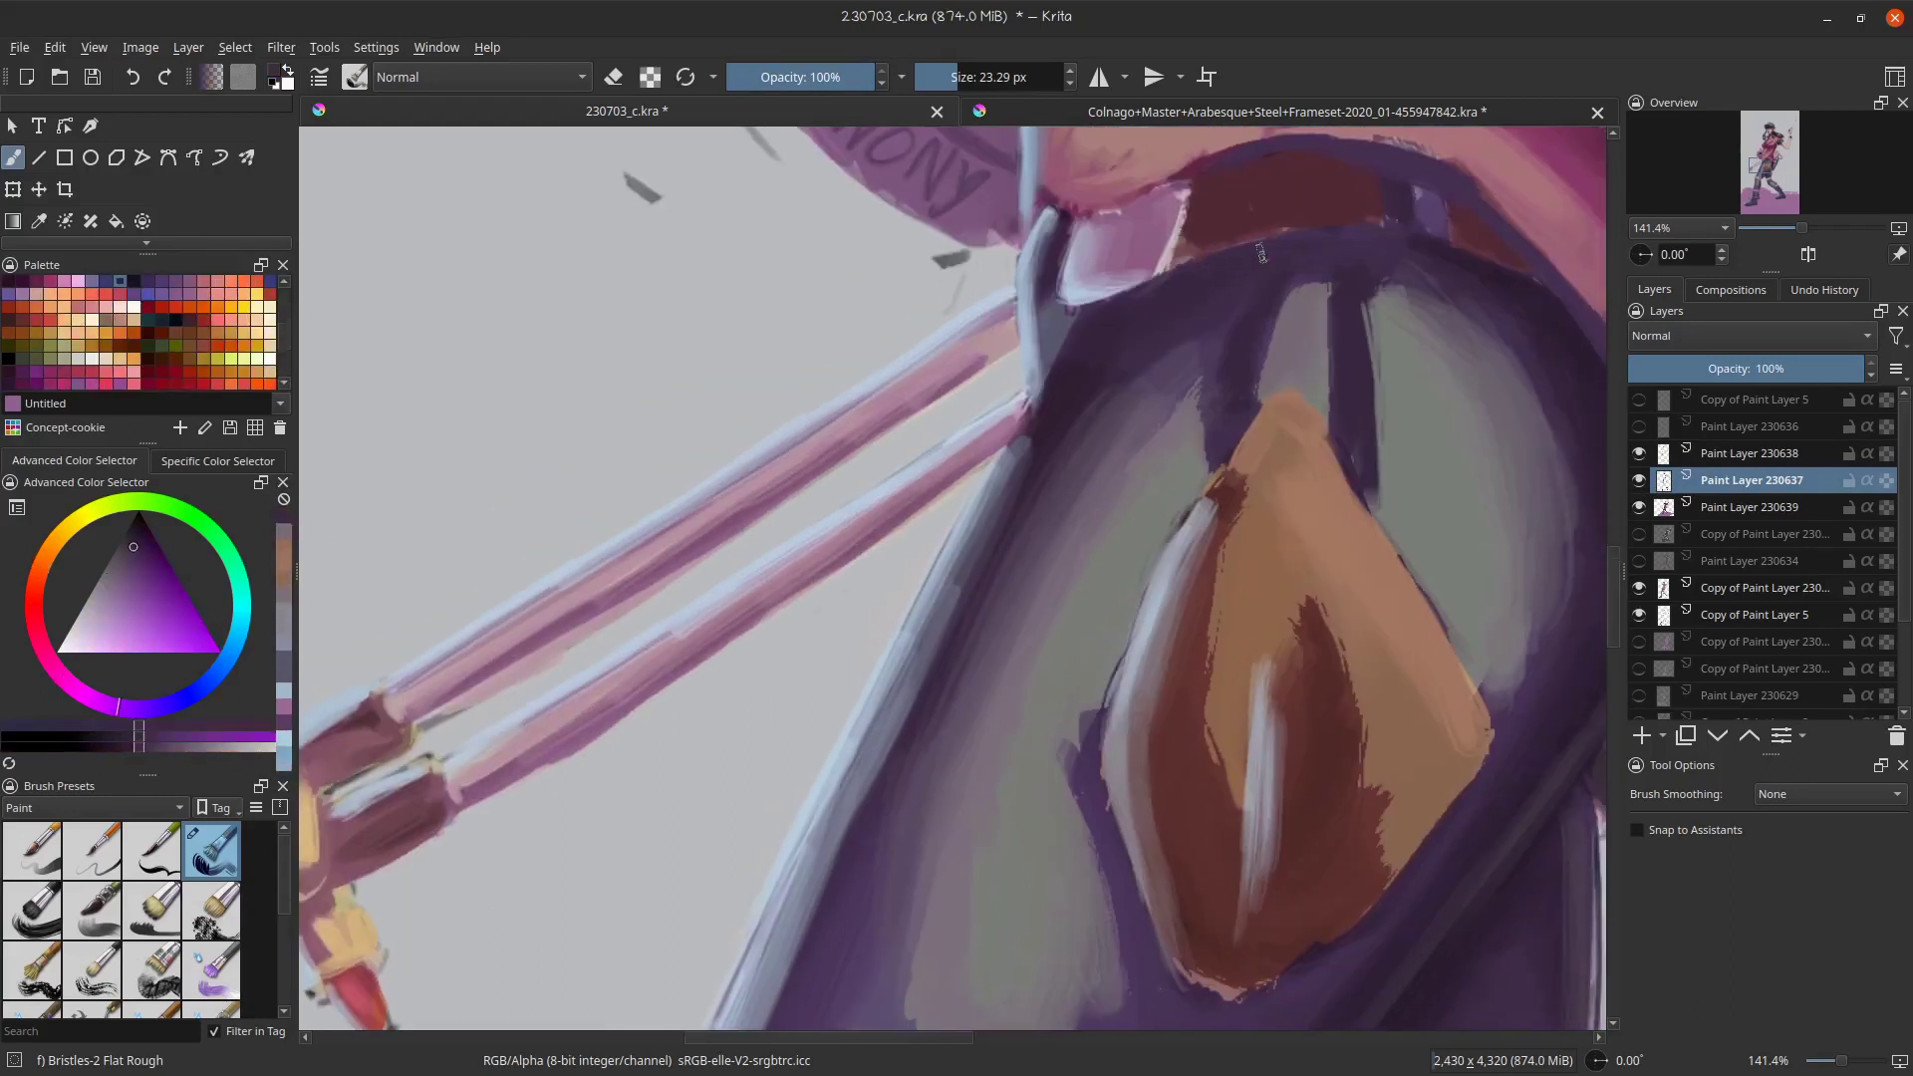
pyautogui.scroll(-4, 1336, 429)
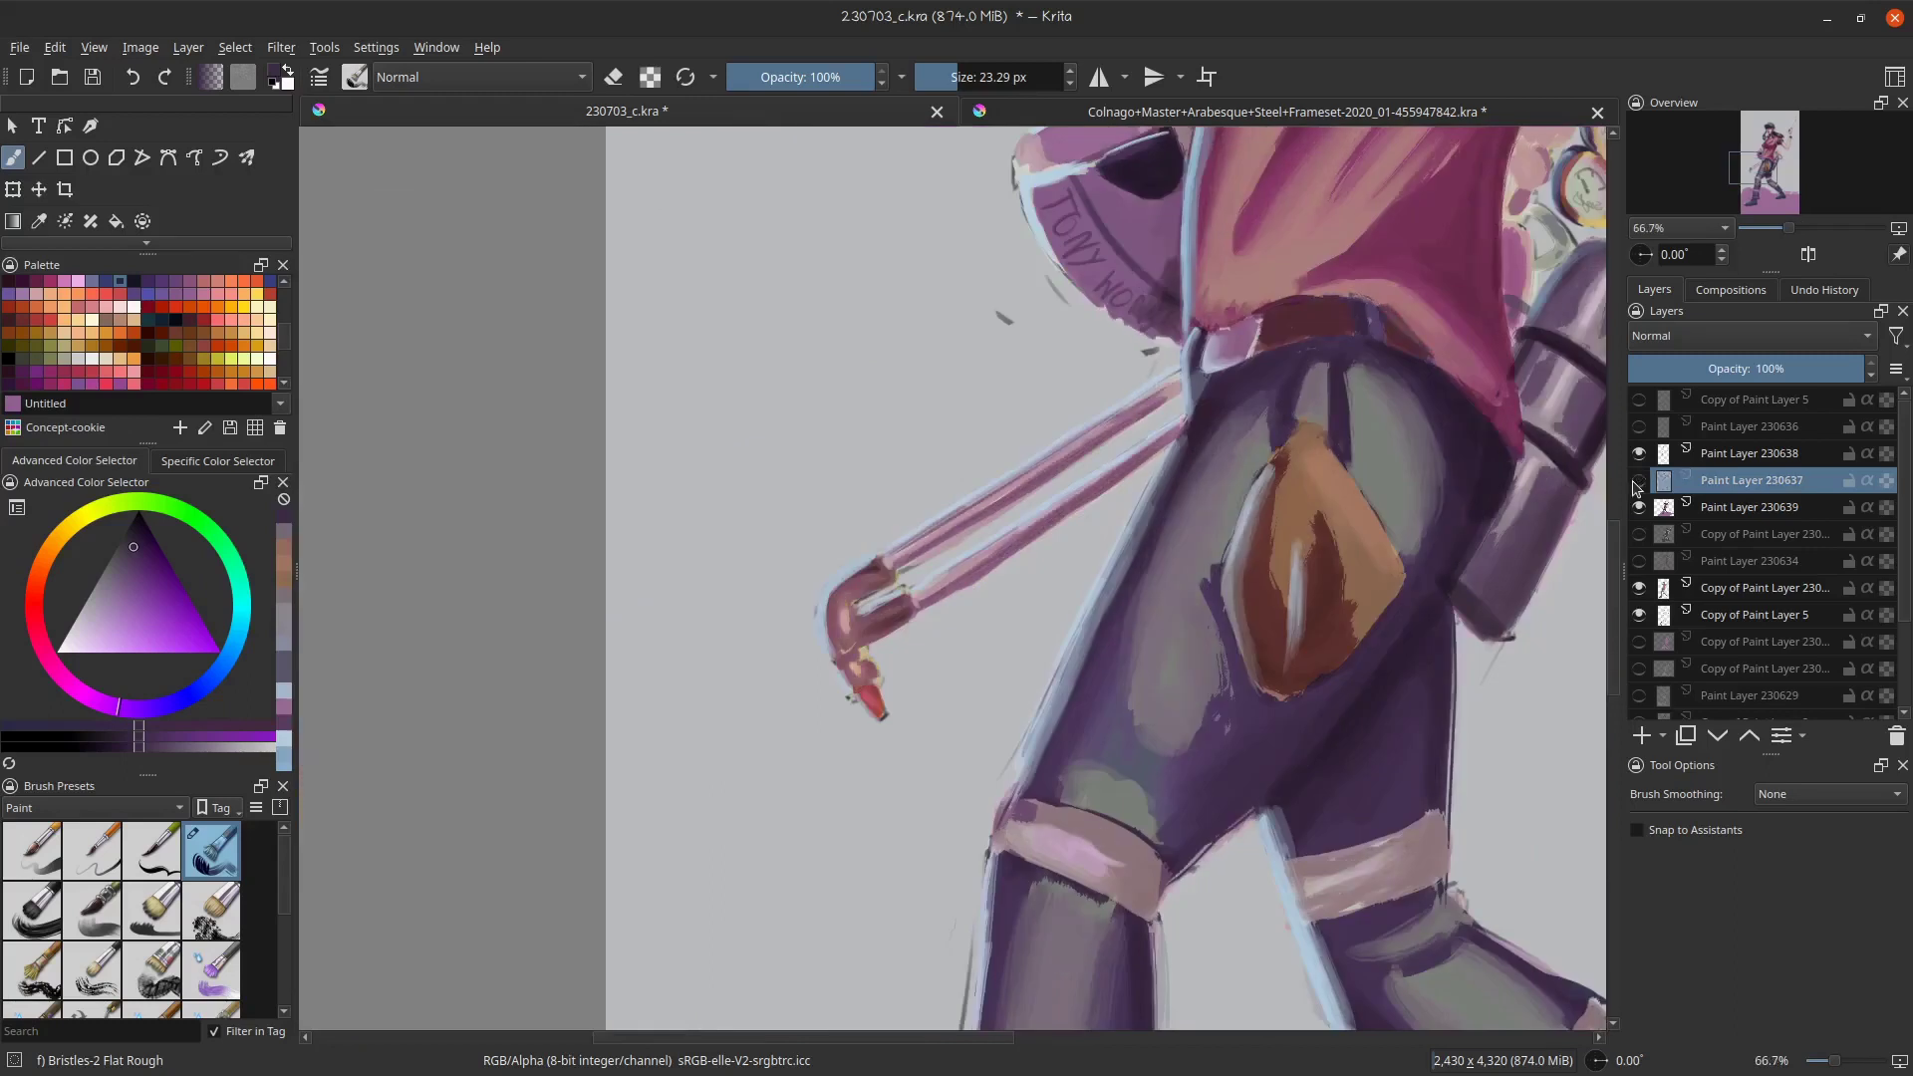
# - Examine the rim light on the whole figure and up close around the hair and shoulders
pyautogui.scroll(-4, 1331, 630)
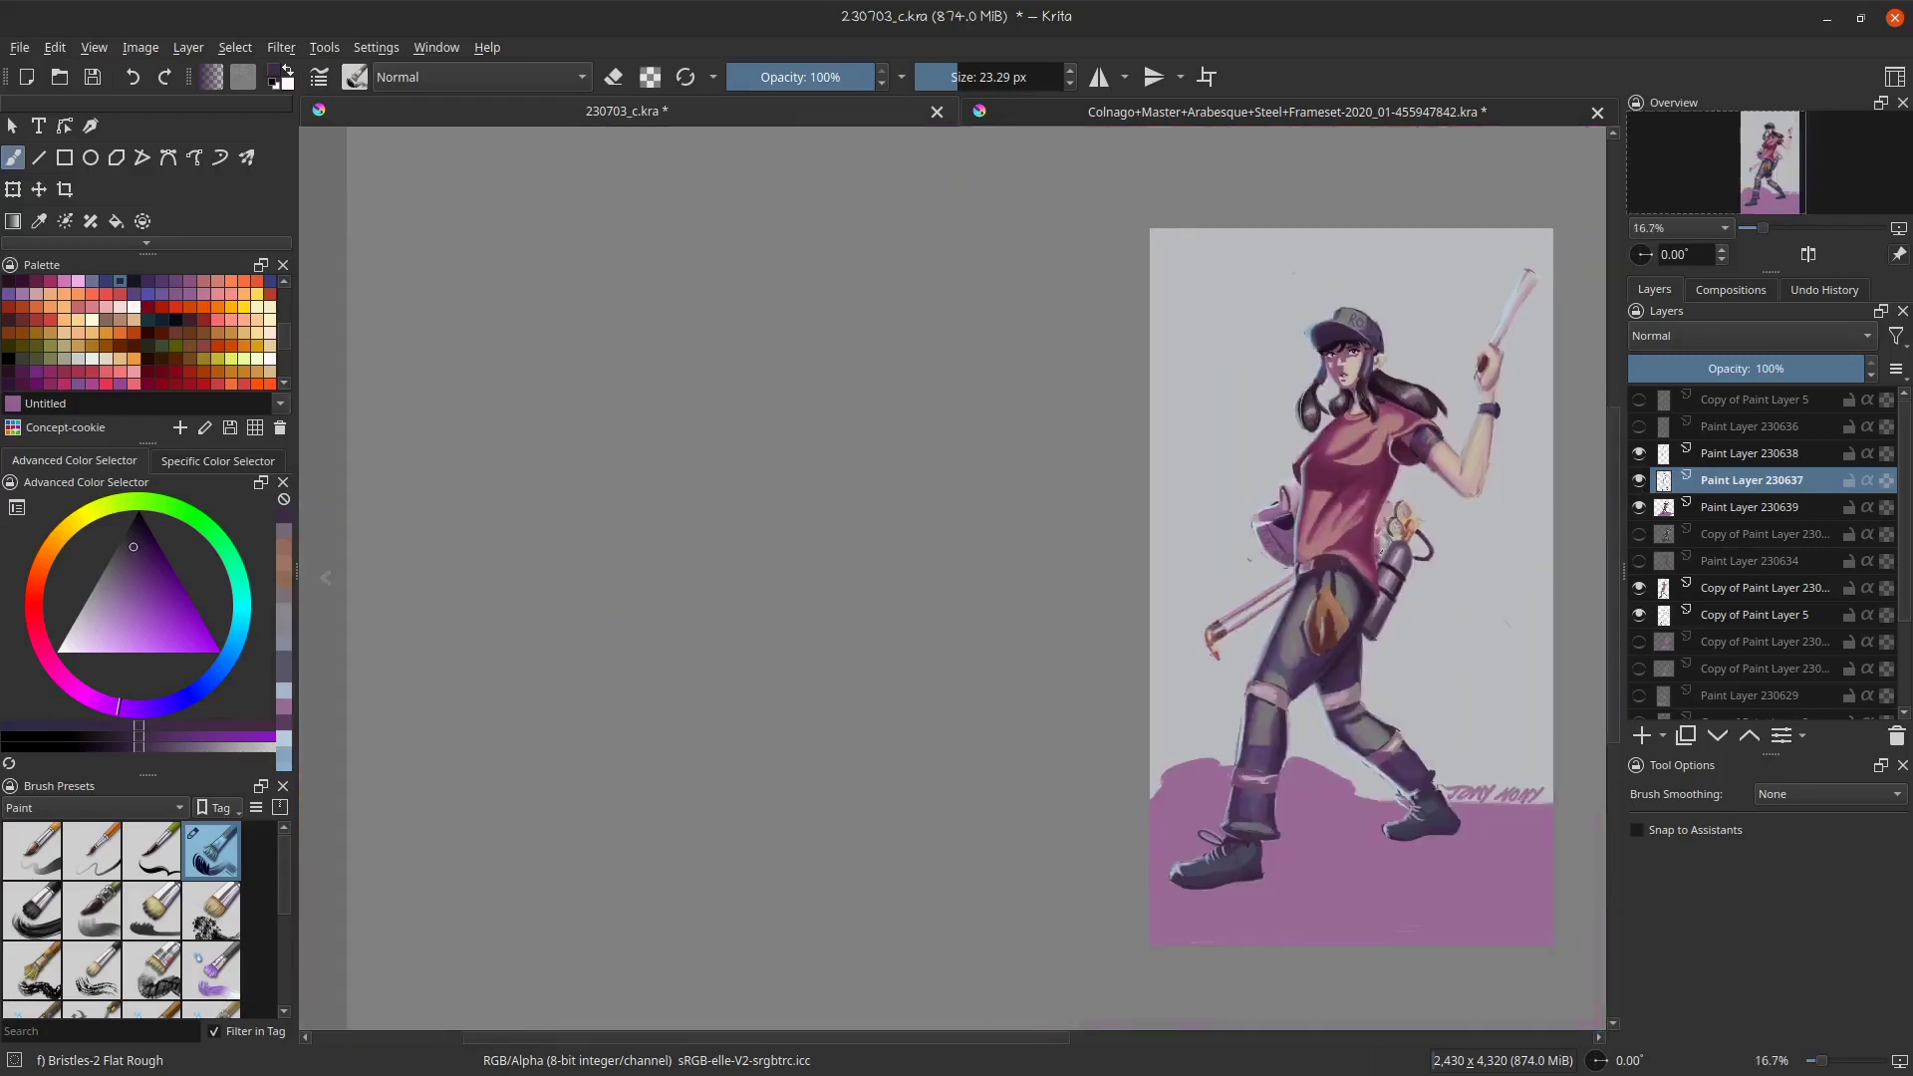
pyautogui.scroll(4, 1335, 598)
pyautogui.scroll(-5, 1335, 598)
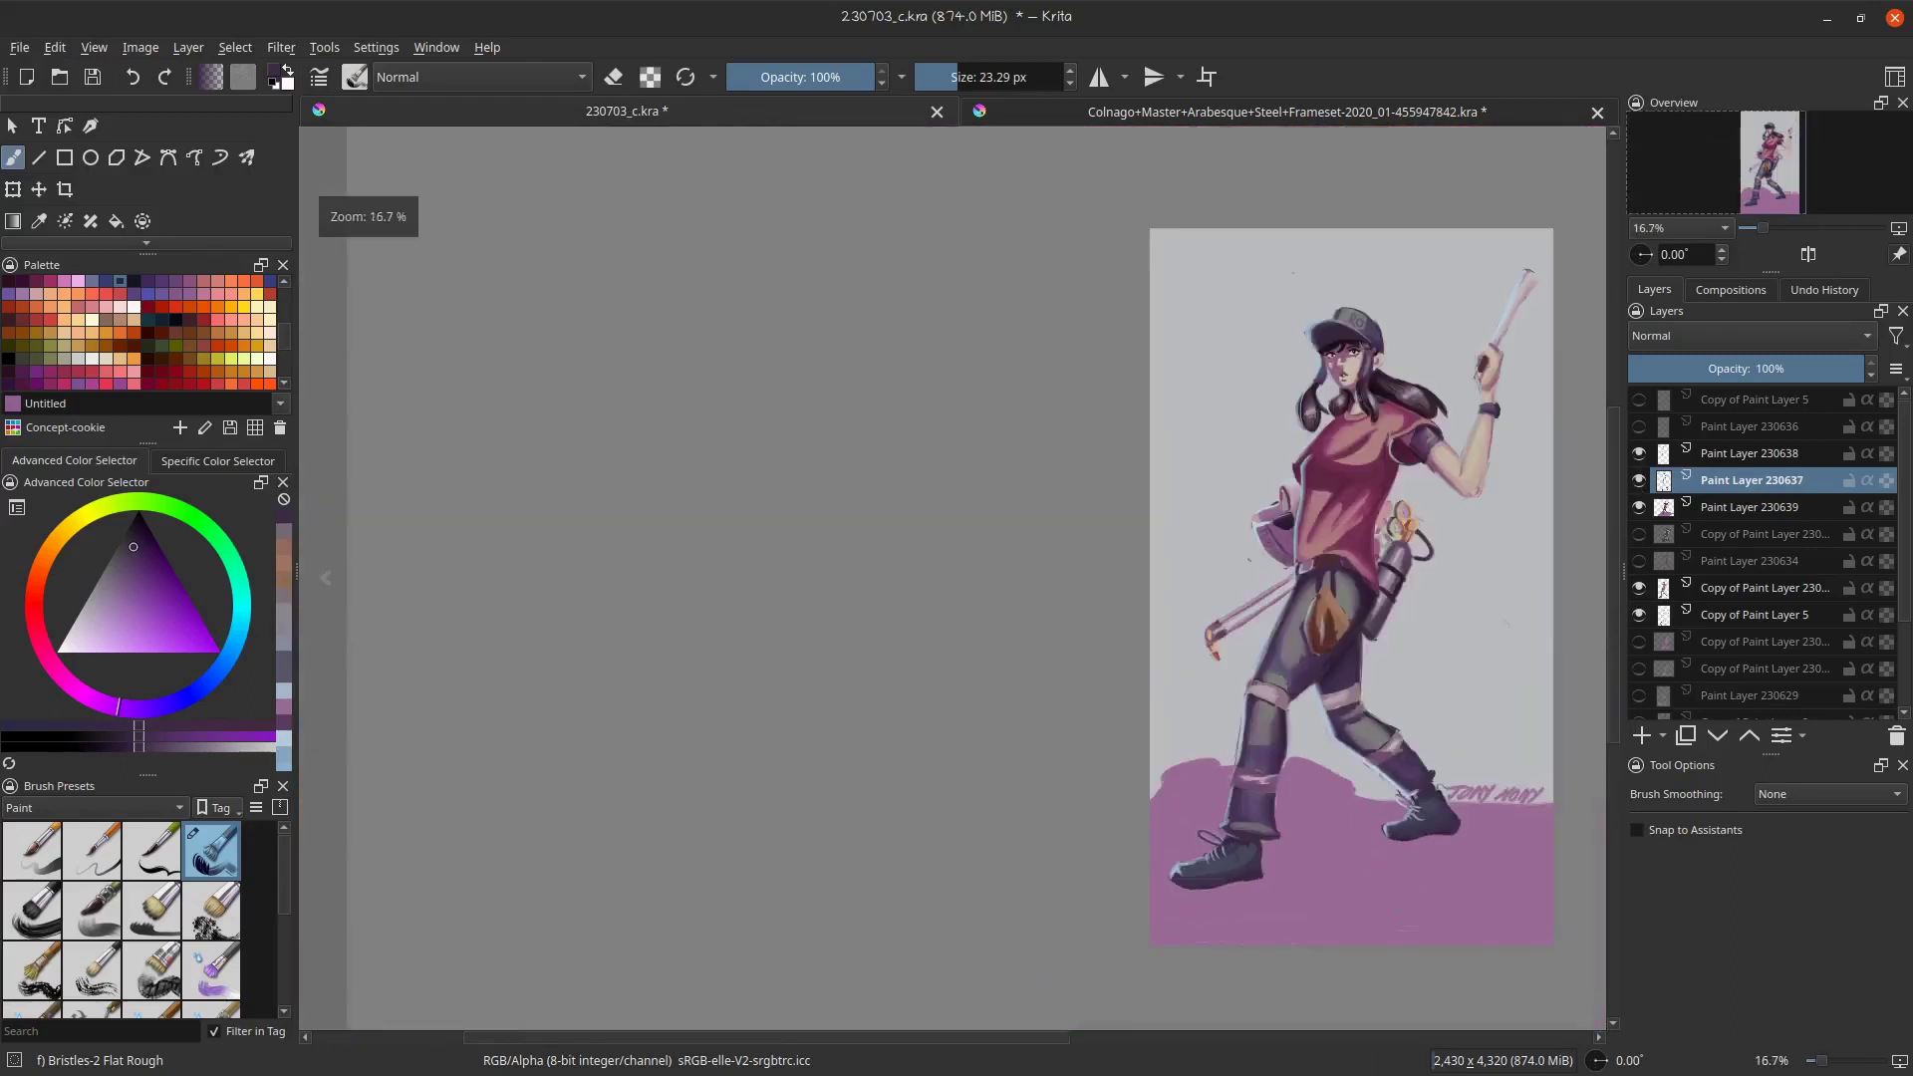
pyautogui.scroll(1, 1336, 598)
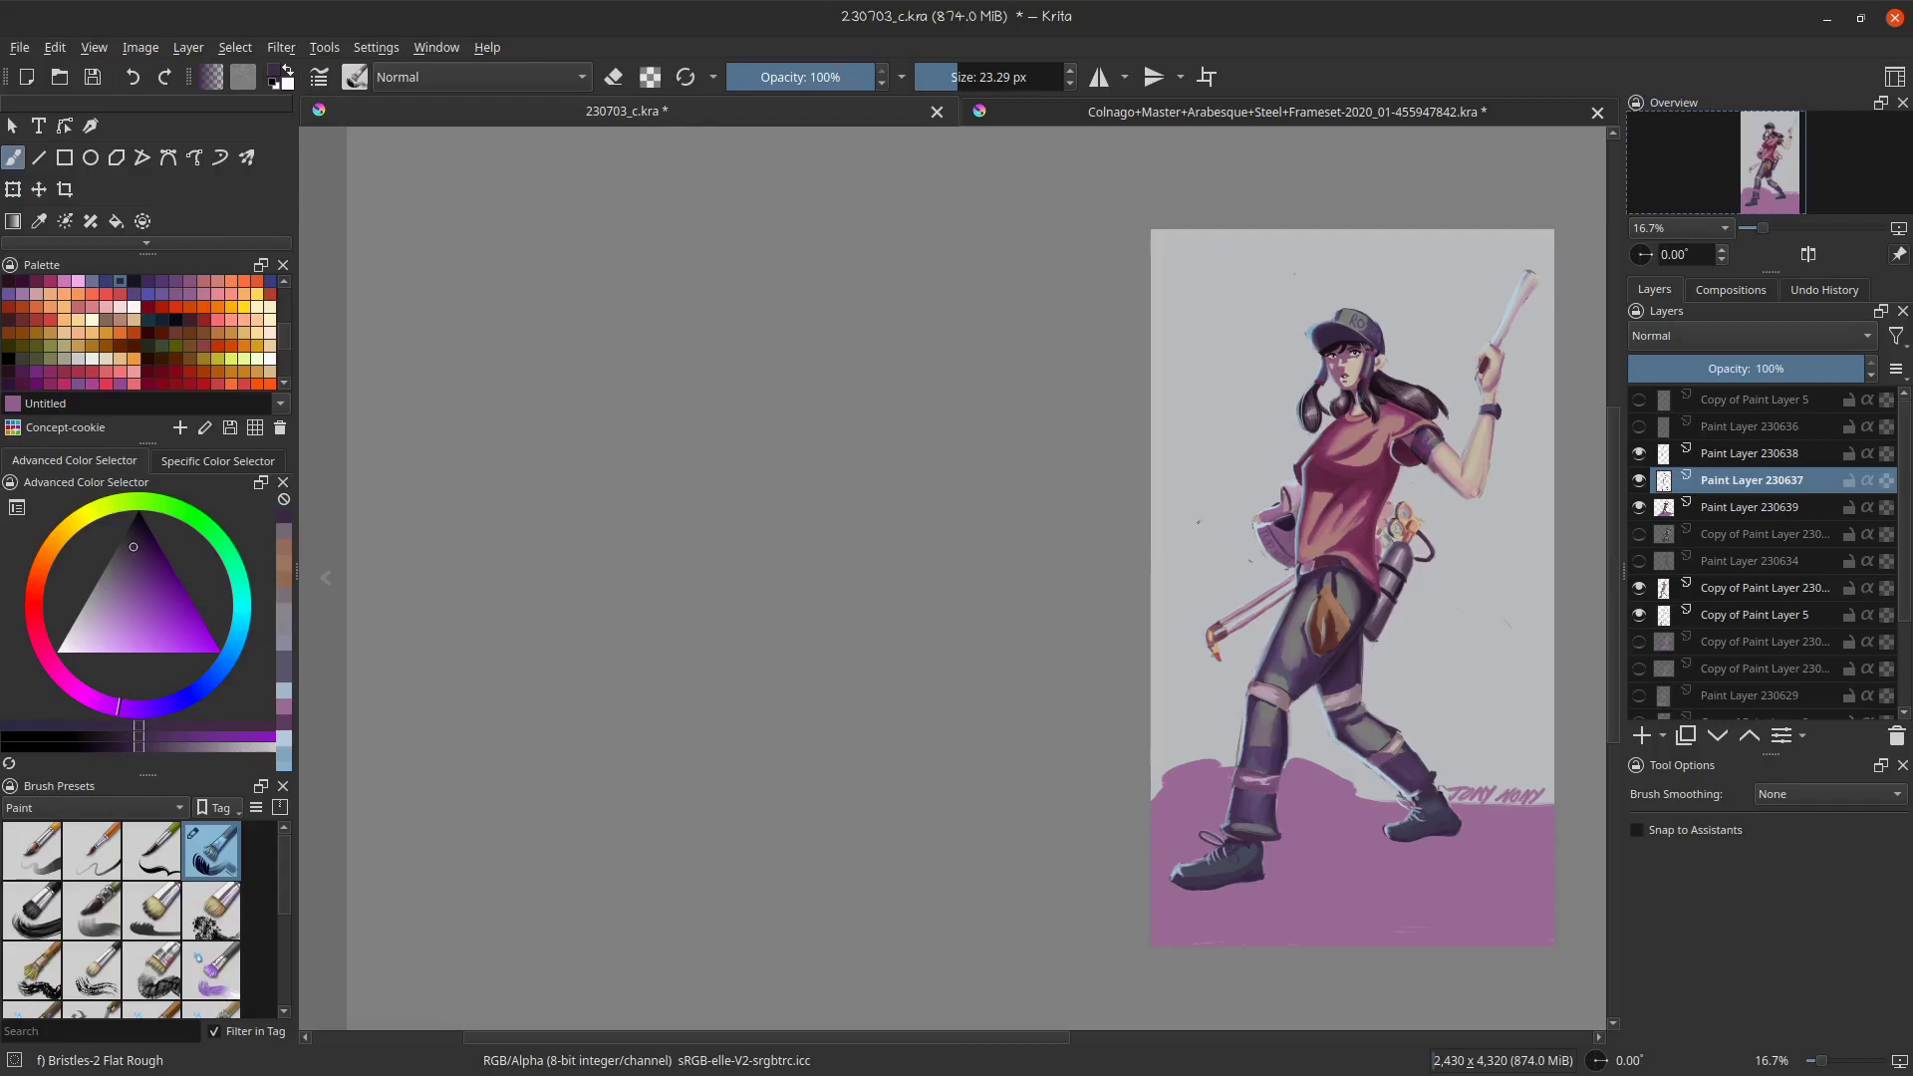
pyautogui.scroll(7, 1423, 355)
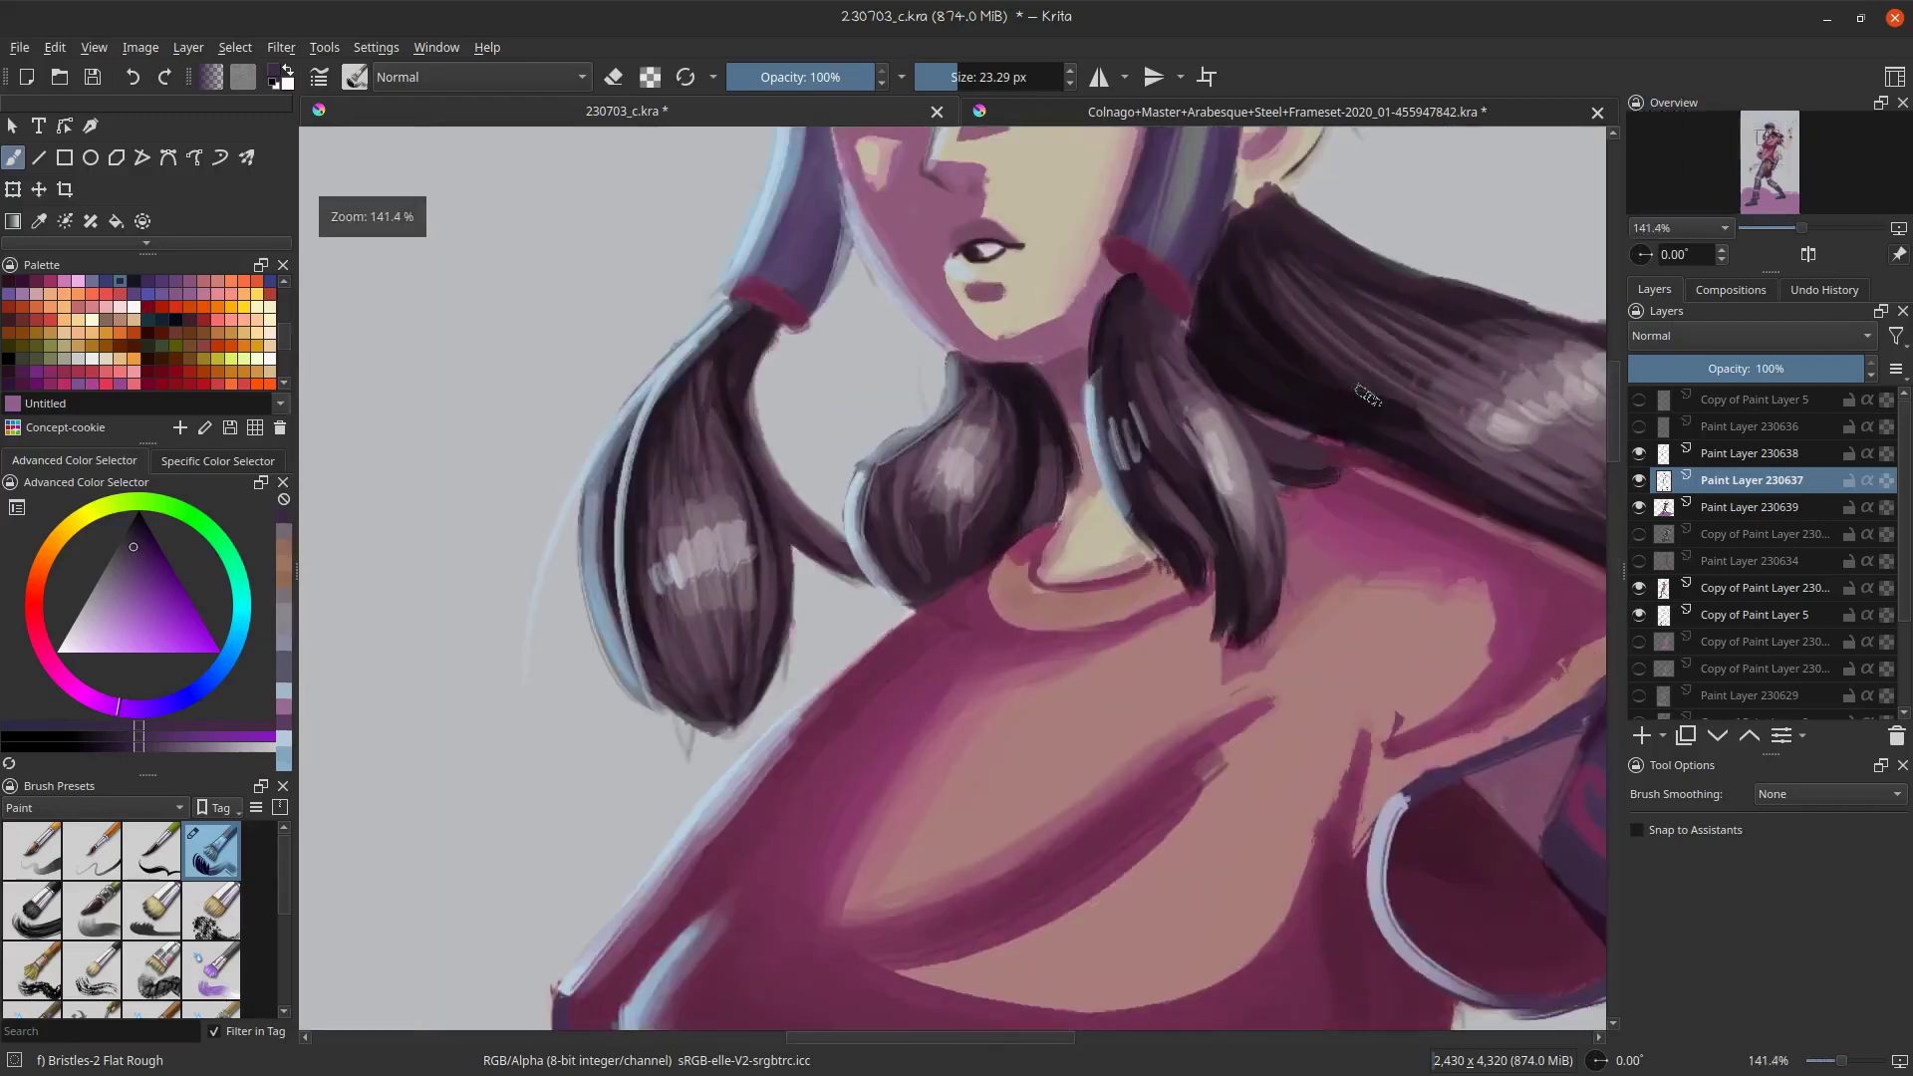
pyautogui.scroll(-1, 1423, 354)
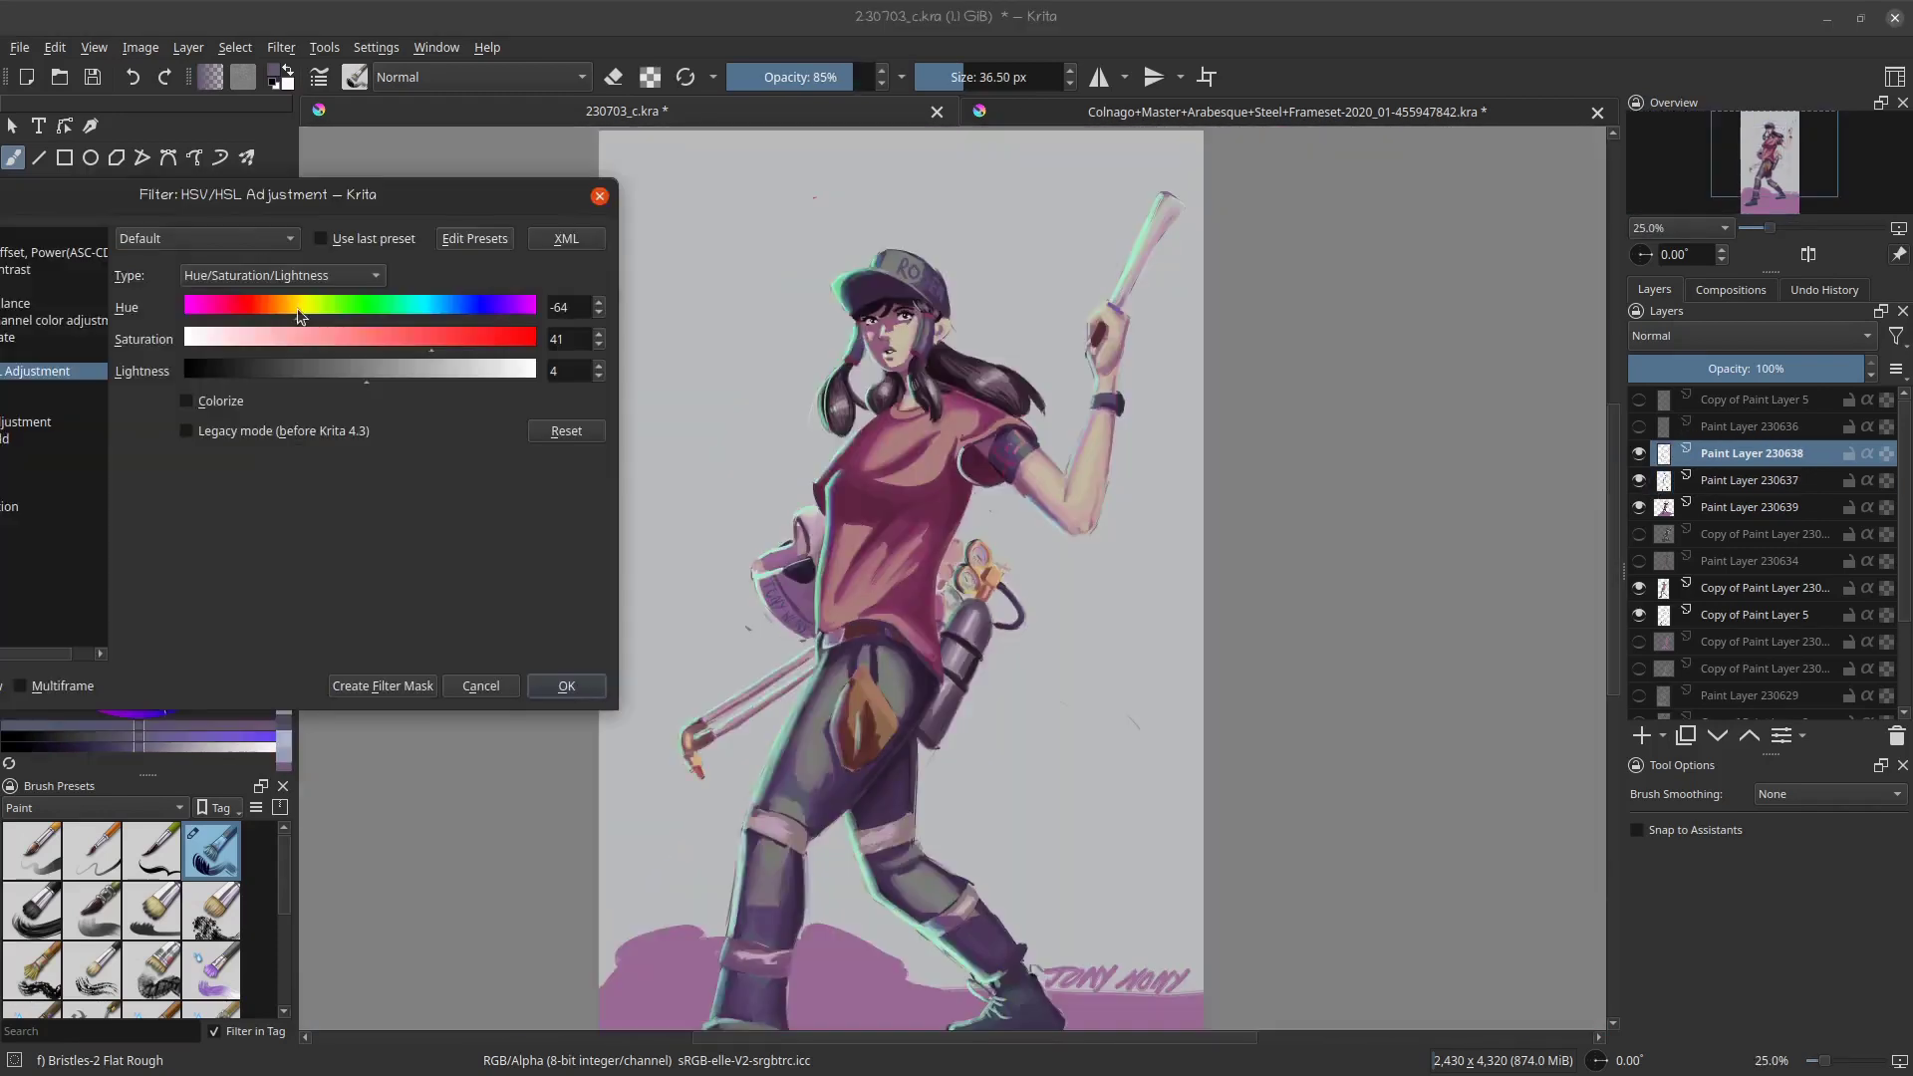
# - Recolour the rim light on Paint Layer 230638 to turquoise green using an HSV/HSL adjustment with hue -64
pyautogui.scroll(-2, 899, 476)
pyautogui.scroll(3, 899, 477)
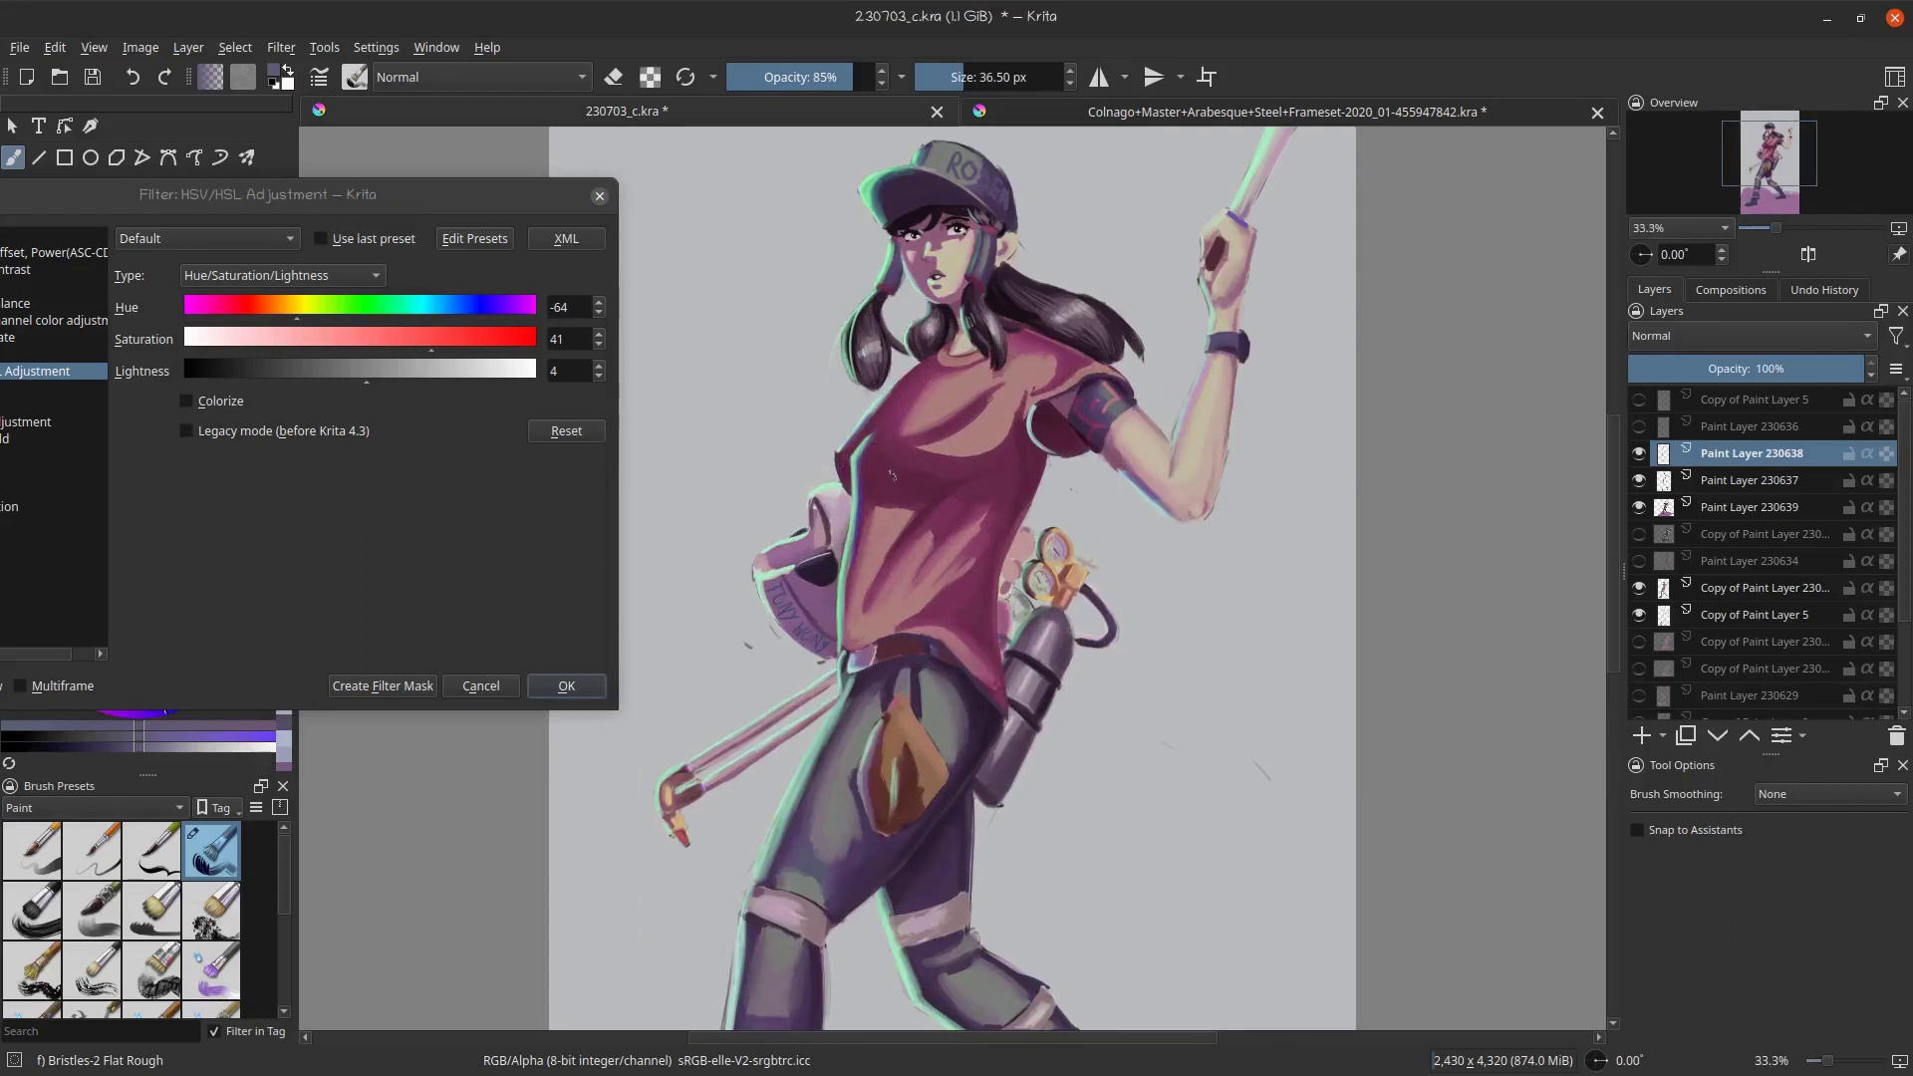
pyautogui.moveTo(242, 225); pyautogui.dragTo(467, 223)
pyautogui.moveTo(527, 345)
pyautogui.mouseDown()
pyautogui.moveTo(573, 343)
pyautogui.moveTo(544, 337)
pyautogui.mouseUp()
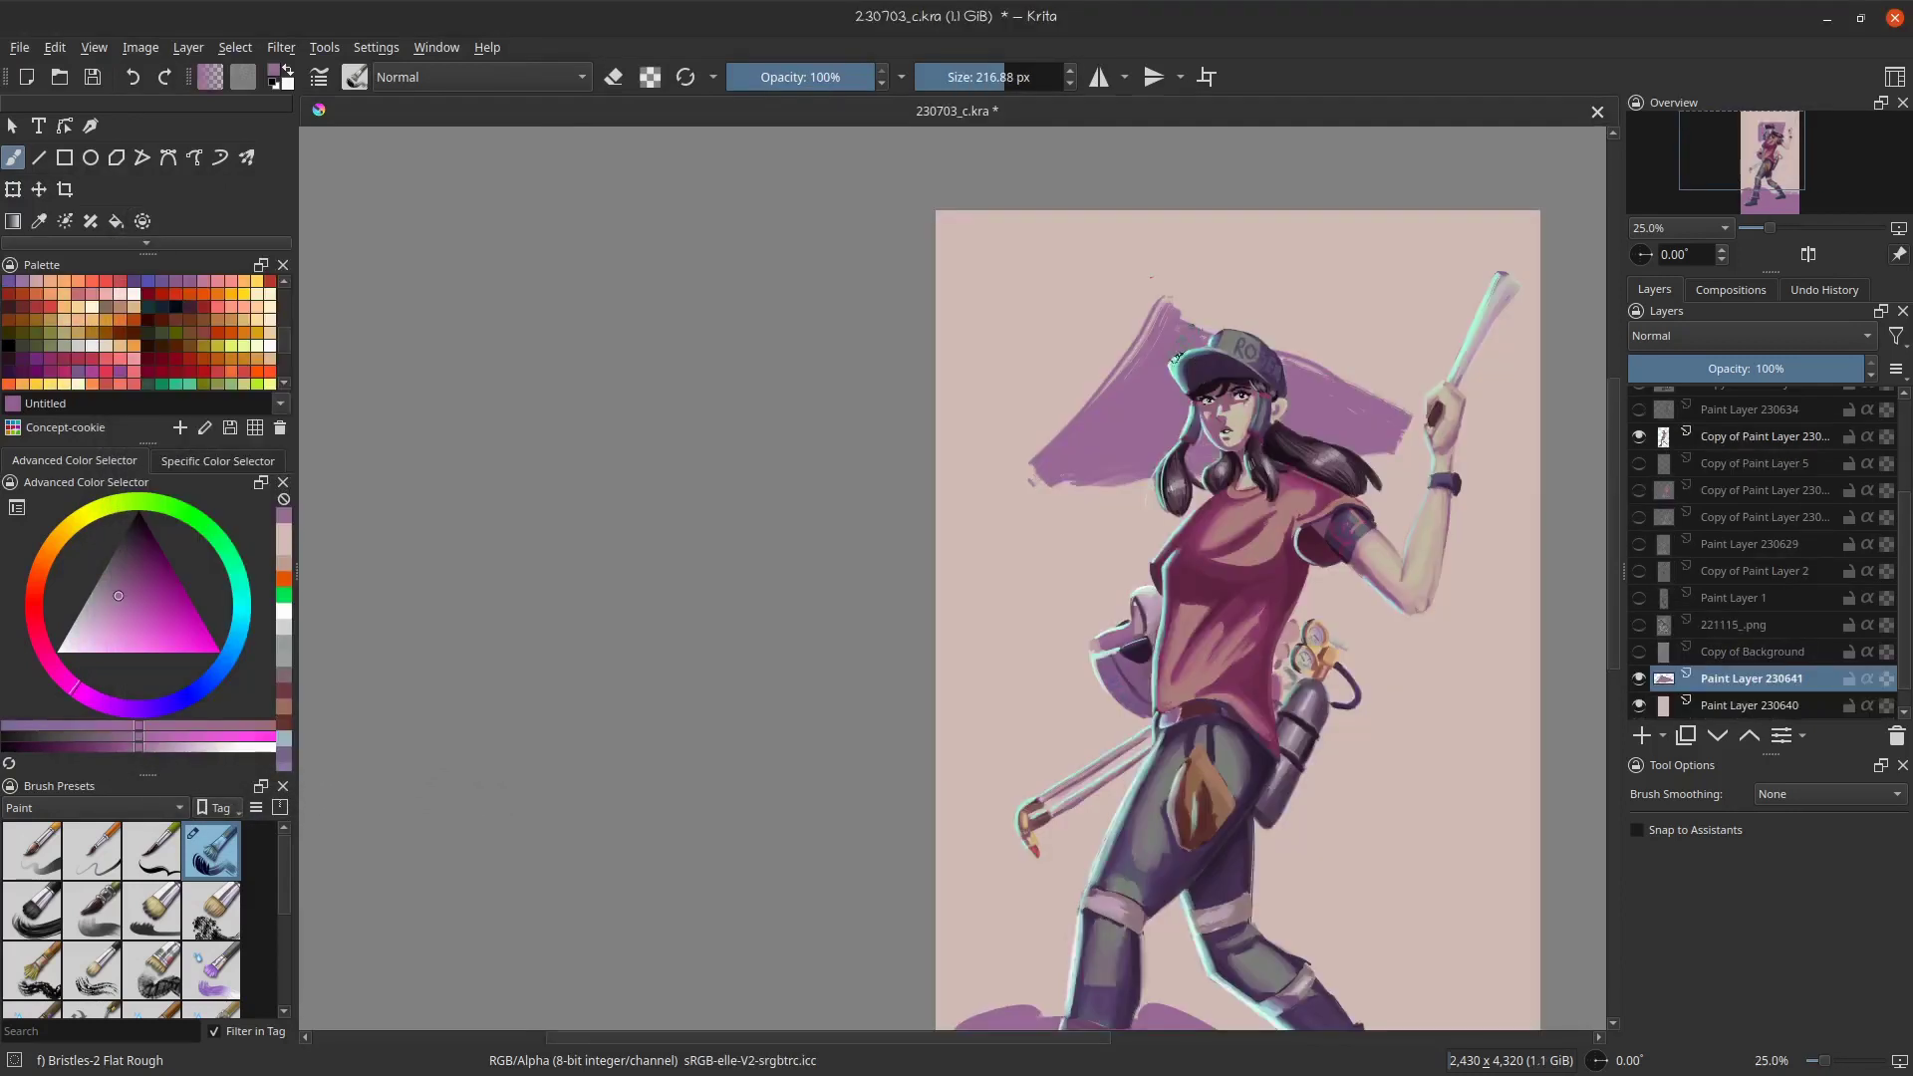
# - Try reshaping the far slope of the purple triangle behind the head with broad strokes on Paint Layer 230641
pyautogui.moveTo(1202, 282); pyautogui.dragTo(1471, 371)
pyautogui.hotkey('ctrl', 'z')
pyautogui.hotkey('ctrl', 'z')
pyautogui.moveTo(1208, 280)
pyautogui.mouseDown()
pyautogui.moveTo(1491, 394)
pyautogui.moveTo(1480, 407)
pyautogui.mouseUp()
pyautogui.hotkey('ctrl', 'z')
# - Try hand-lettering the character's name below the purple triangle with a resized brush, and undo the strokes
pyautogui.scroll(5, 1224, 401)
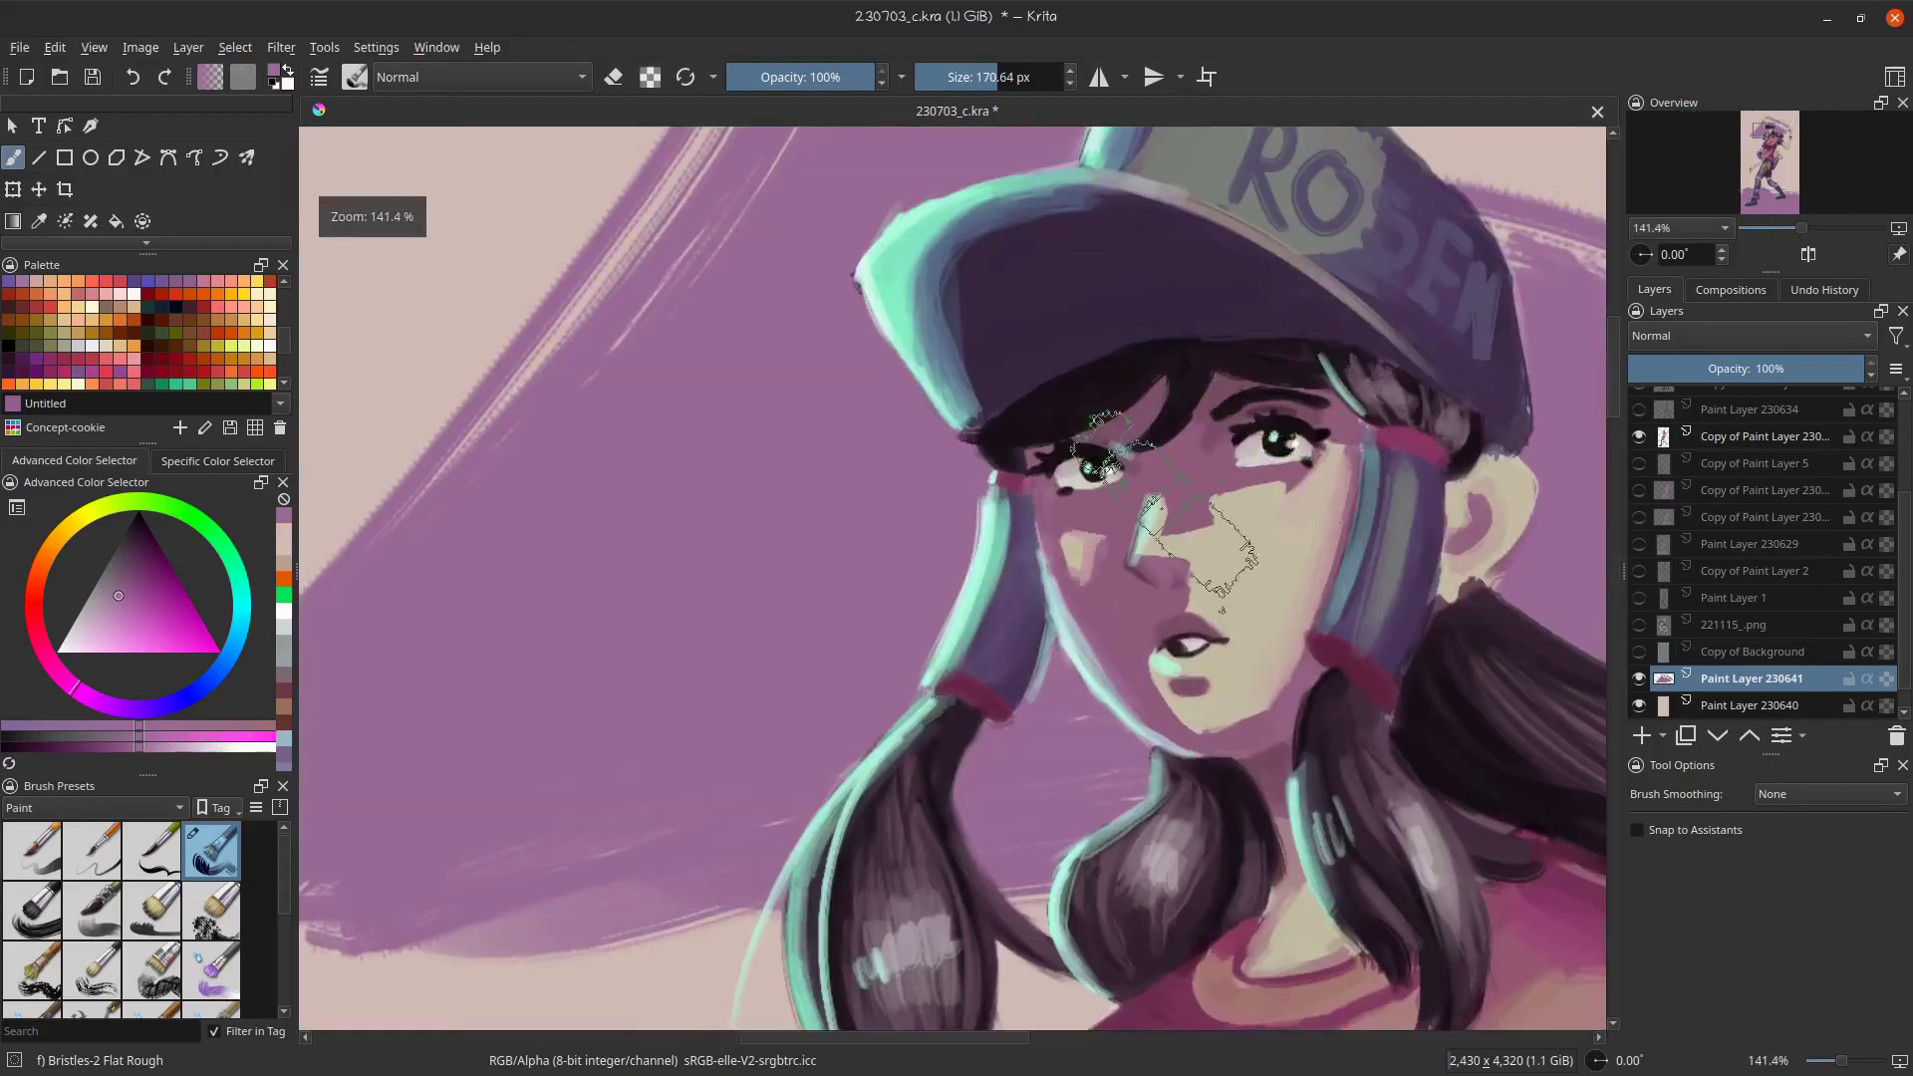
pyautogui.scroll(-3, 1151, 488)
pyautogui.scroll(1, 1143, 518)
pyautogui.moveTo(1136, 735); pyautogui.dragTo(1221, 593)
pyautogui.scroll(1, 955, 648)
pyautogui.moveTo(529, 564)
pyautogui.keyDown('shift'); pyautogui.mouseDown()
pyautogui.moveTo(413, 564)
pyautogui.moveTo(876, 583)
pyautogui.mouseUp(); pyautogui.keyUp('shift')
pyautogui.moveTo(465, 697)
pyautogui.mouseDown()
pyautogui.moveTo(577, 667)
pyautogui.moveTo(585, 686)
pyautogui.moveTo(493, 648)
pyautogui.moveTo(493, 790)
pyautogui.mouseUp()
pyautogui.hotkey('ctrl', 'z')
pyautogui.hotkey('ctrl', 'z')
pyautogui.hotkey('ctrl', 'z')
pyautogui.hotkey('ctrl', 'z')
# - Hand-letter the character's name in purple below the near corner of the triangle on Paint Layer 230641
pyautogui.moveTo(481, 650)
pyautogui.mouseDown()
pyautogui.moveTo(540, 636)
pyautogui.moveTo(564, 749)
pyautogui.mouseUp()
pyautogui.moveTo(590, 714)
pyautogui.mouseDown()
pyautogui.moveTo(624, 739)
pyautogui.moveTo(675, 687)
pyautogui.mouseUp()
pyautogui.moveTo(696, 631)
pyautogui.mouseDown()
pyautogui.moveTo(695, 745)
pyautogui.moveTo(719, 736)
pyautogui.mouseUp()
pyautogui.click(742, 639)
pyautogui.moveTo(763, 685); pyautogui.dragTo(901, 740)
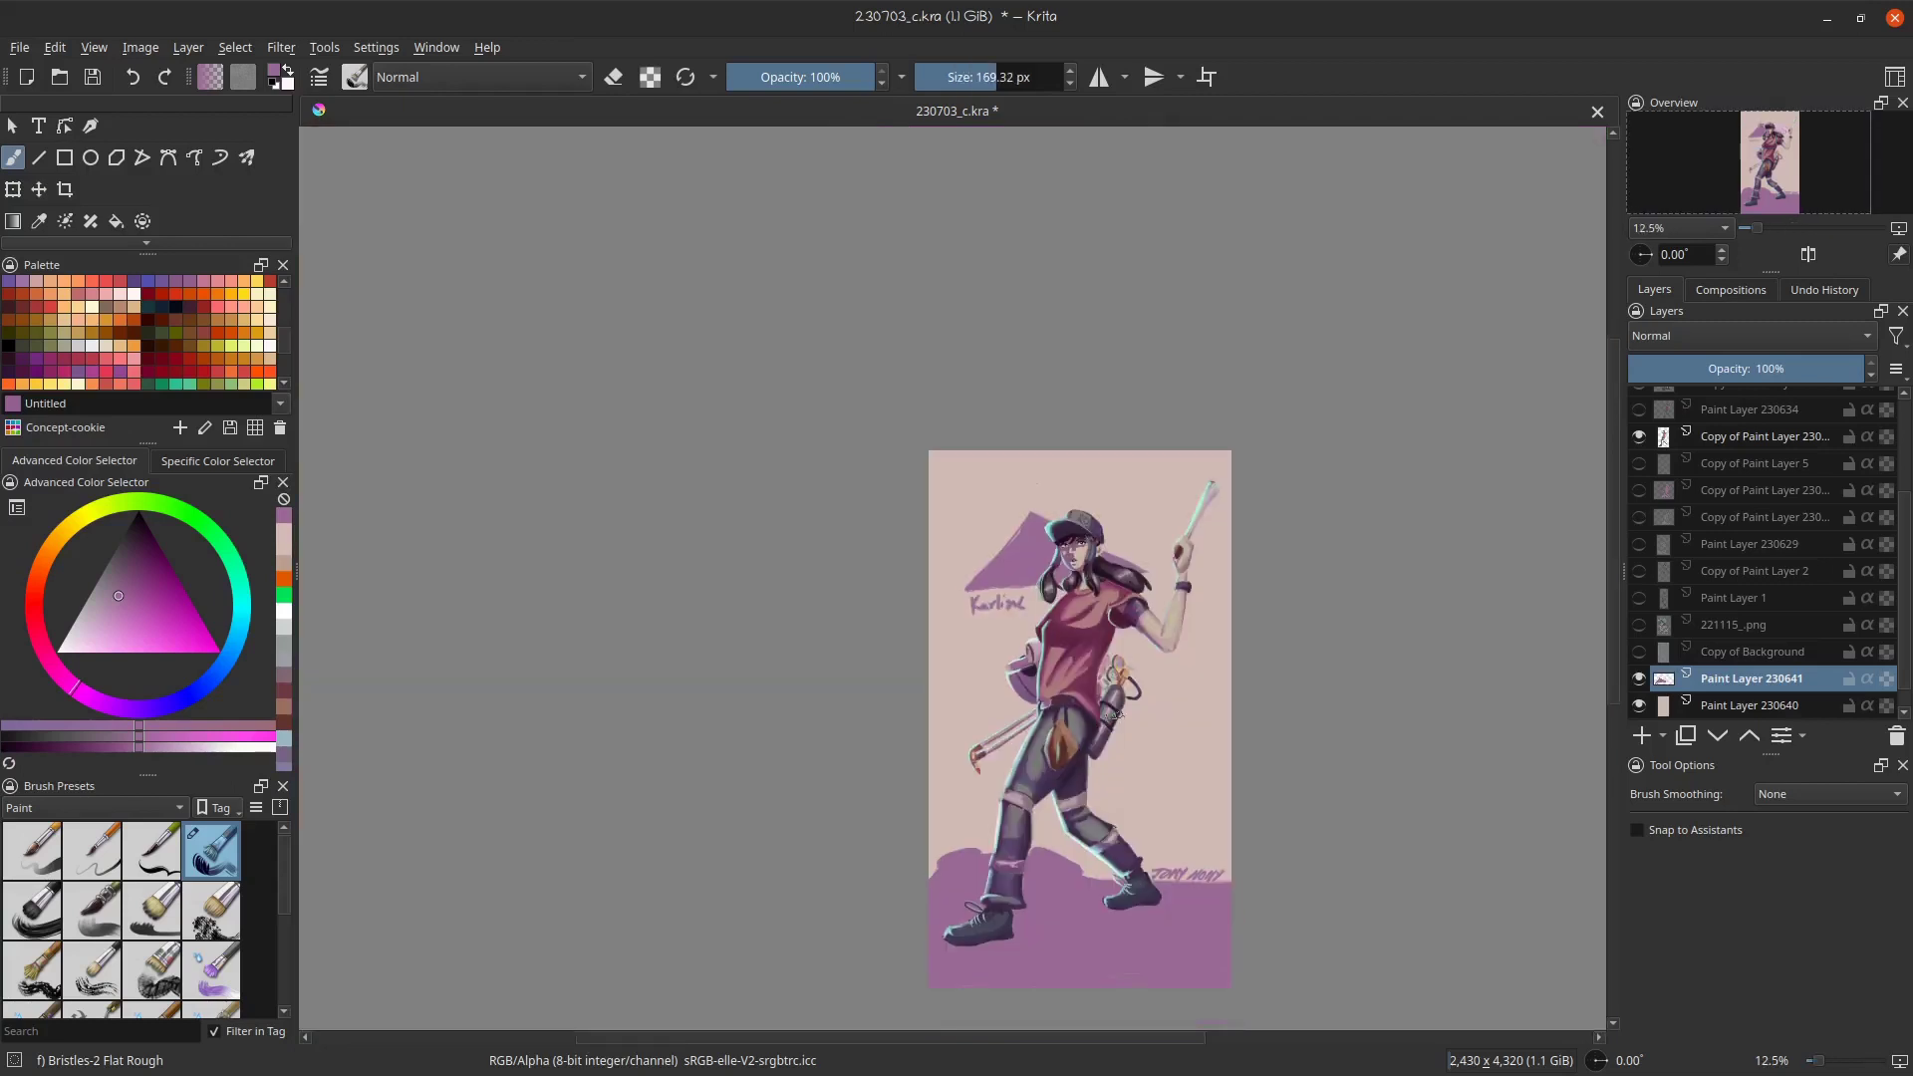
# - Compare the painting with Paint Layer 230639 and Paint Layer 230637 alternately hidden and shown
pyautogui.scroll(1, 1097, 944)
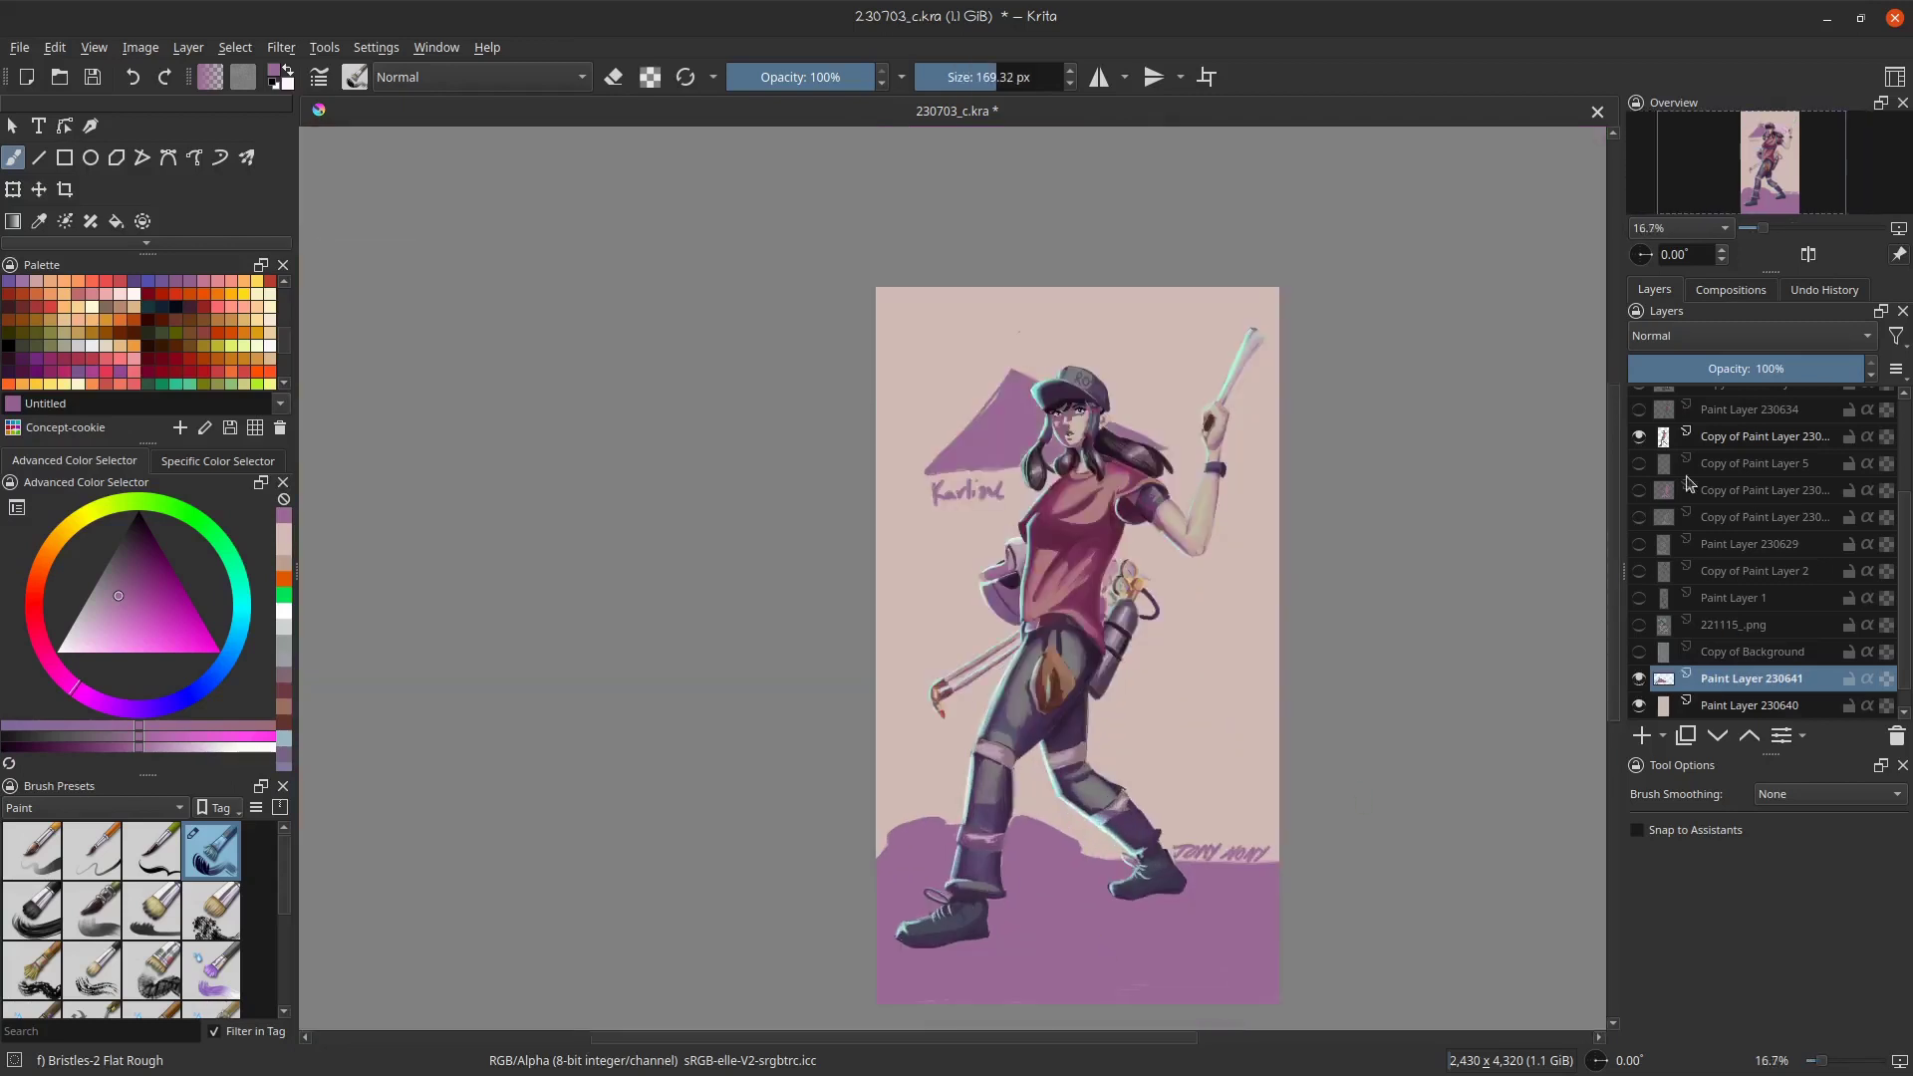
pyautogui.scroll(2, 1688, 484)
pyautogui.click(1640, 508)
pyautogui.click(1639, 509)
pyautogui.click(1639, 508)
pyautogui.click(1640, 481)
pyautogui.click(1640, 482)
pyautogui.click(1640, 481)
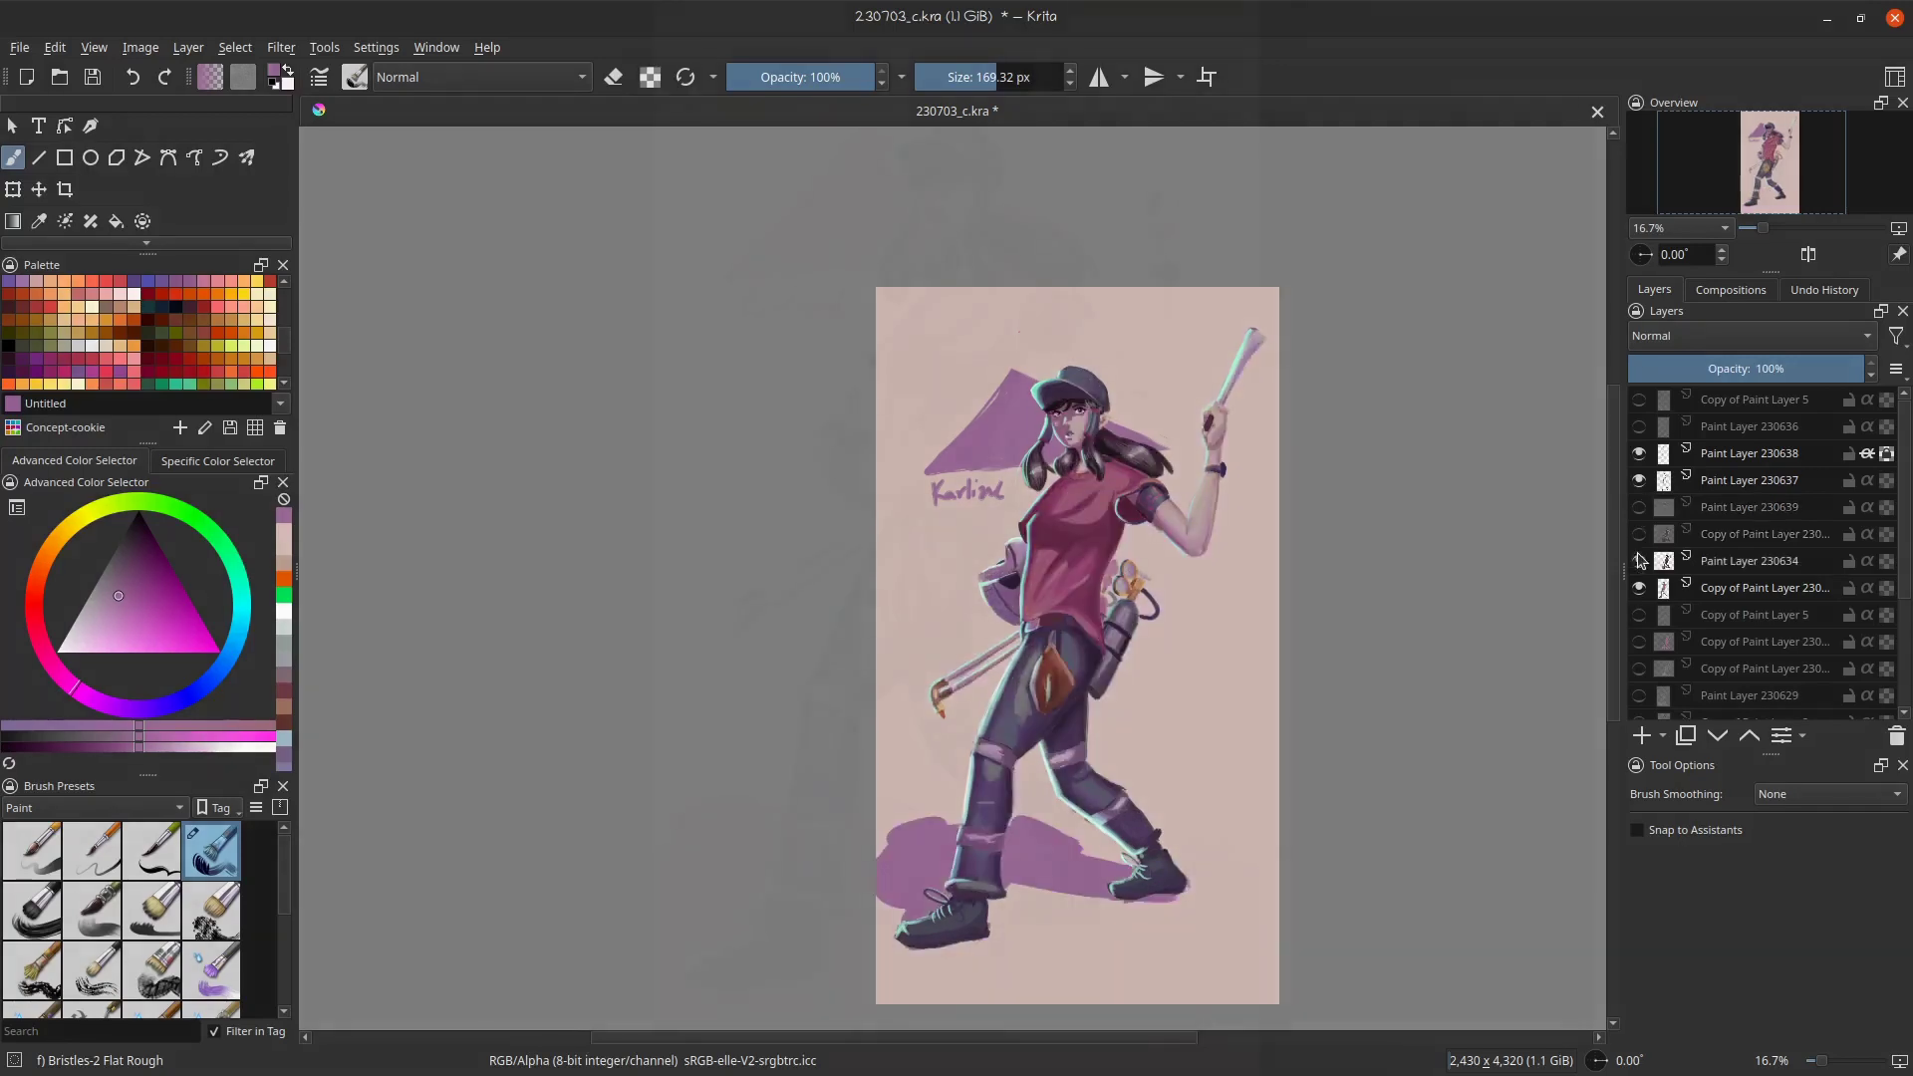